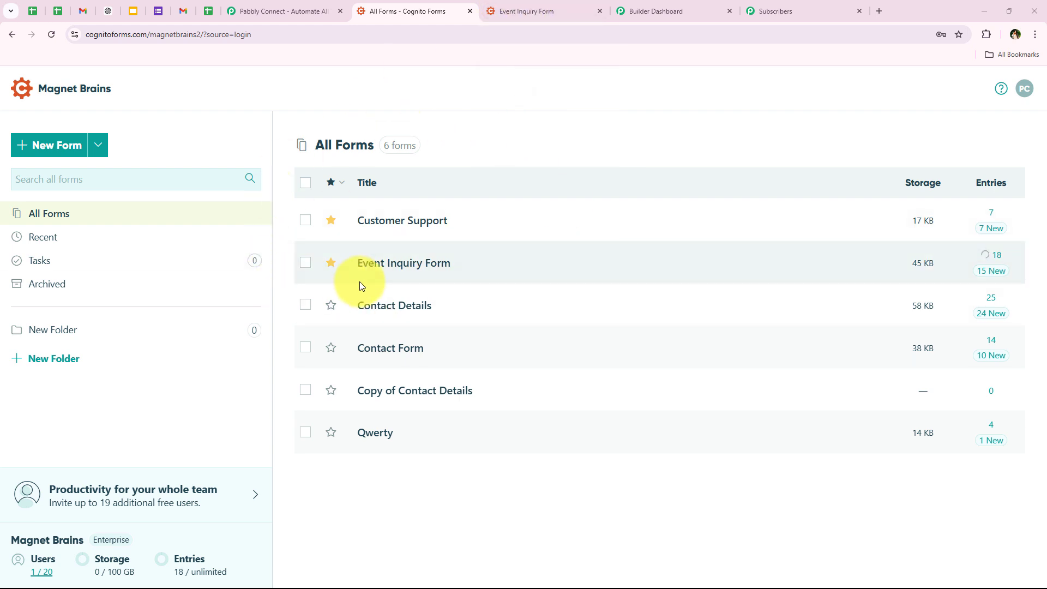
- Check that the Default List shows one subscriber, then close the Event Inquiry Form and Subscribers tabs
left_click(768, 9)
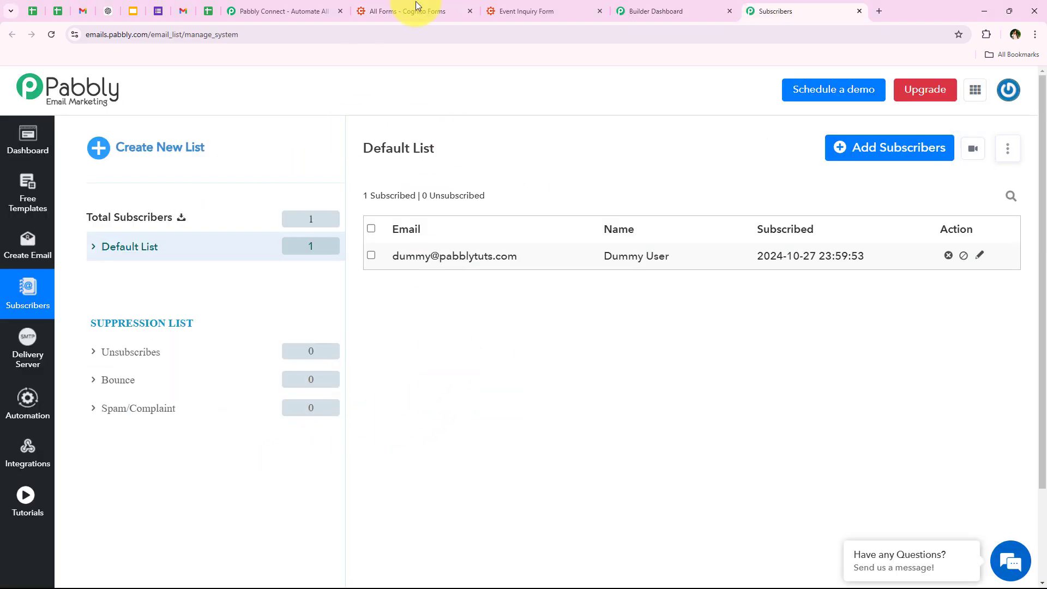
left_click(500, 10)
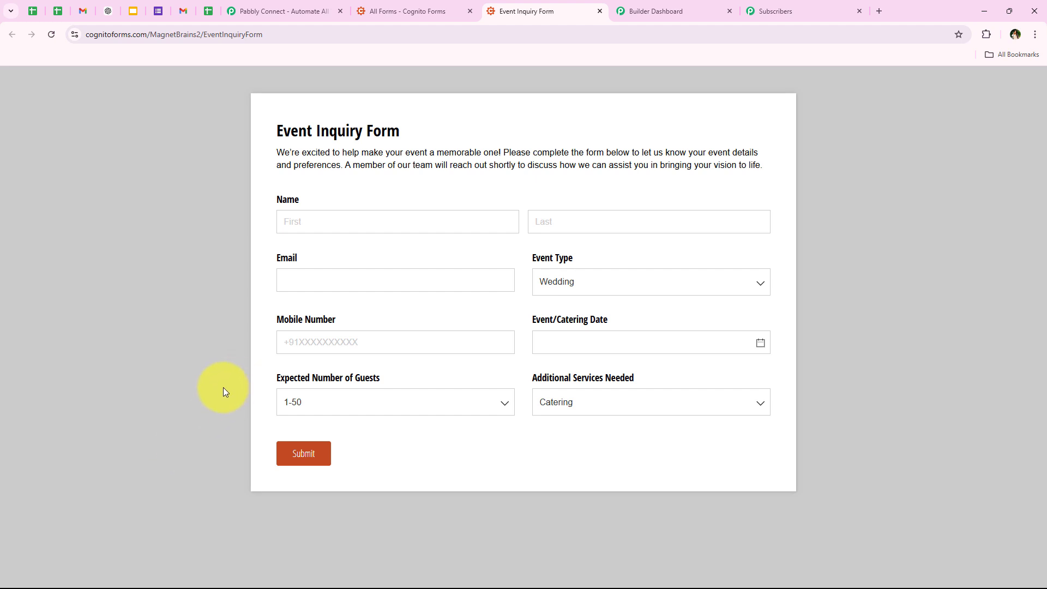
left_click(770, 7)
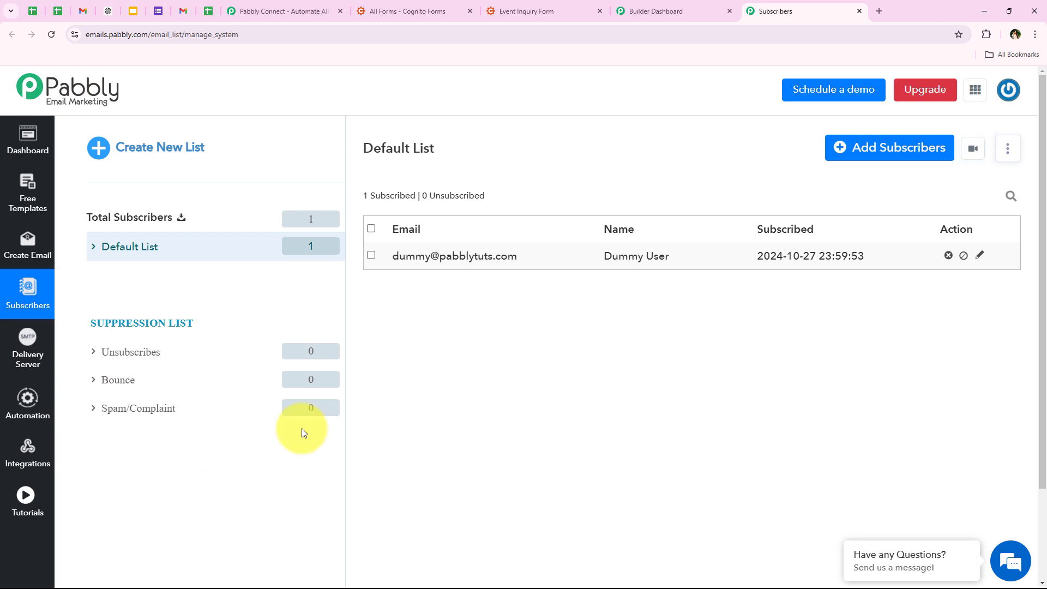
left_click(400, 10)
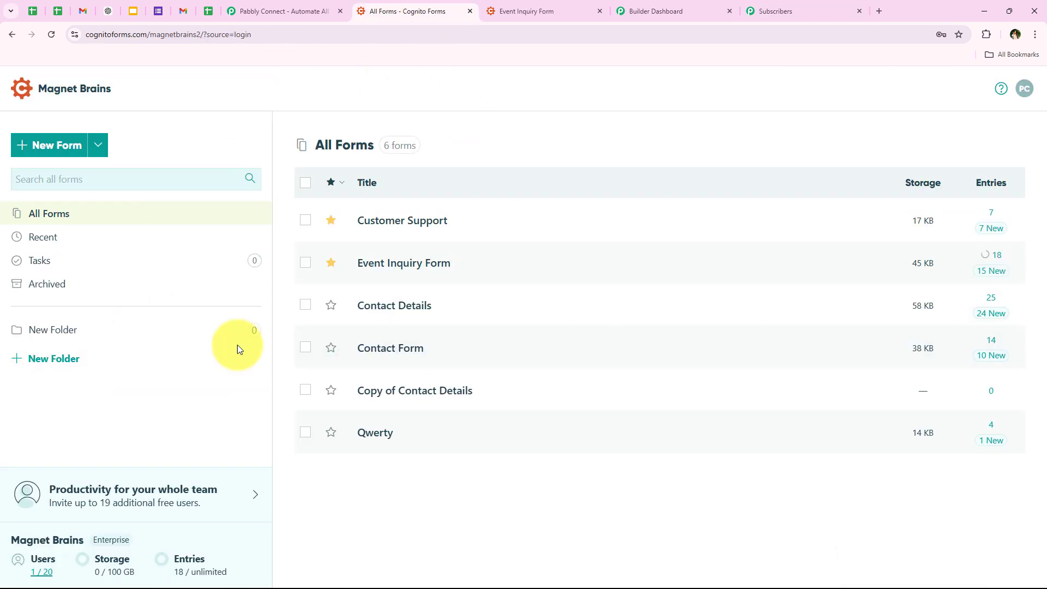
left_click(829, 4)
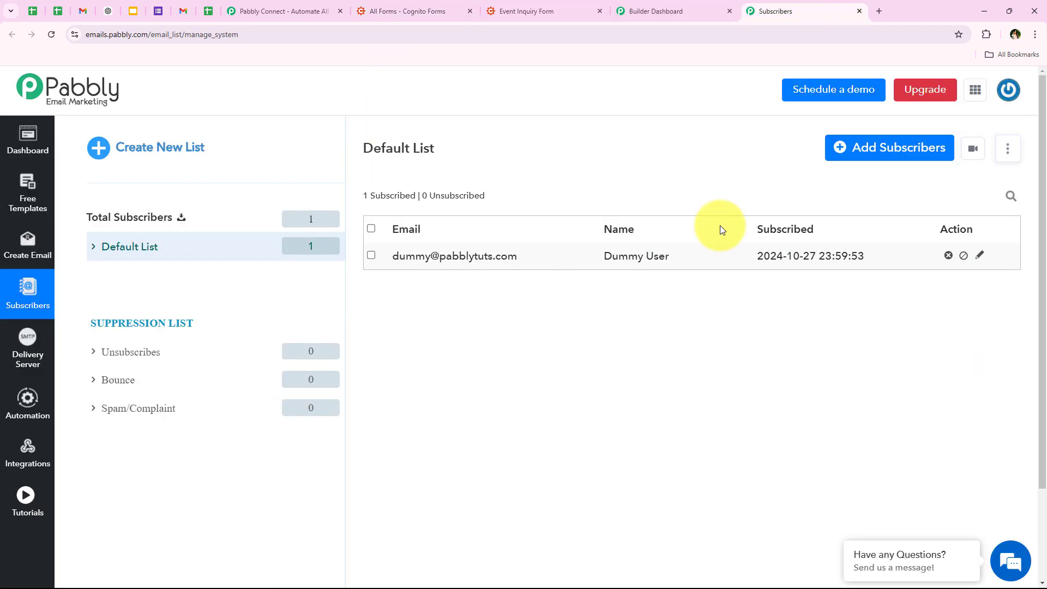
left_click(600, 11)
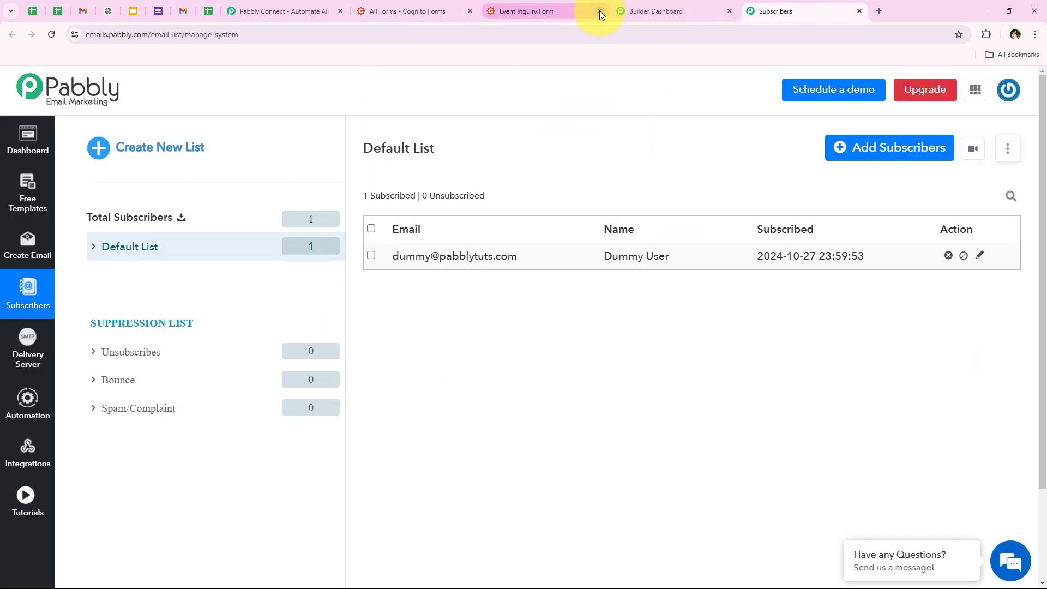
left_click(728, 12)
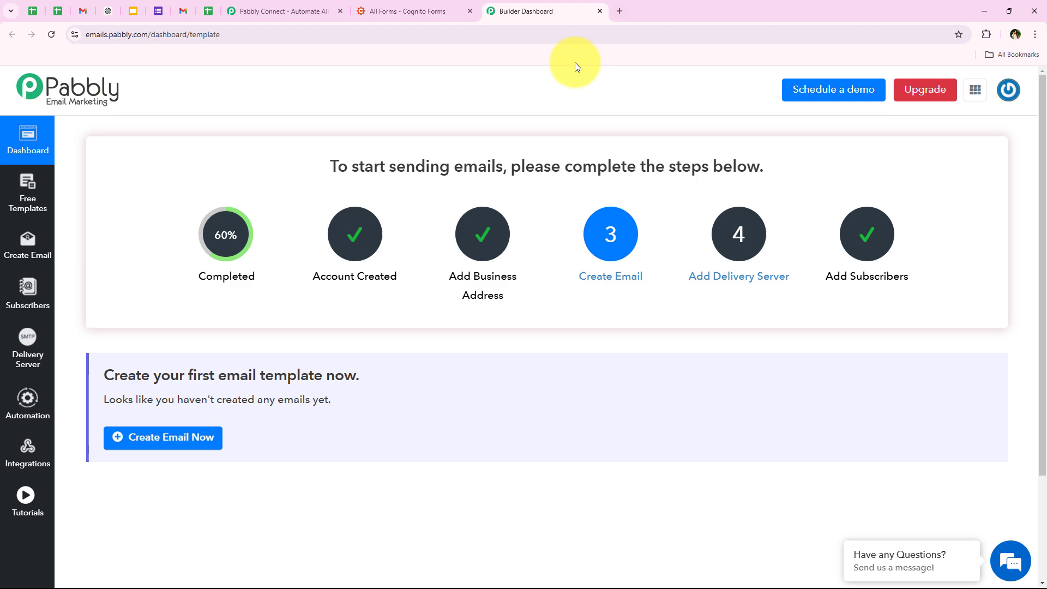
- Sign in from the Pabbly Connect landing page to reach the All Pabbly Apps page
left_click(307, 8)
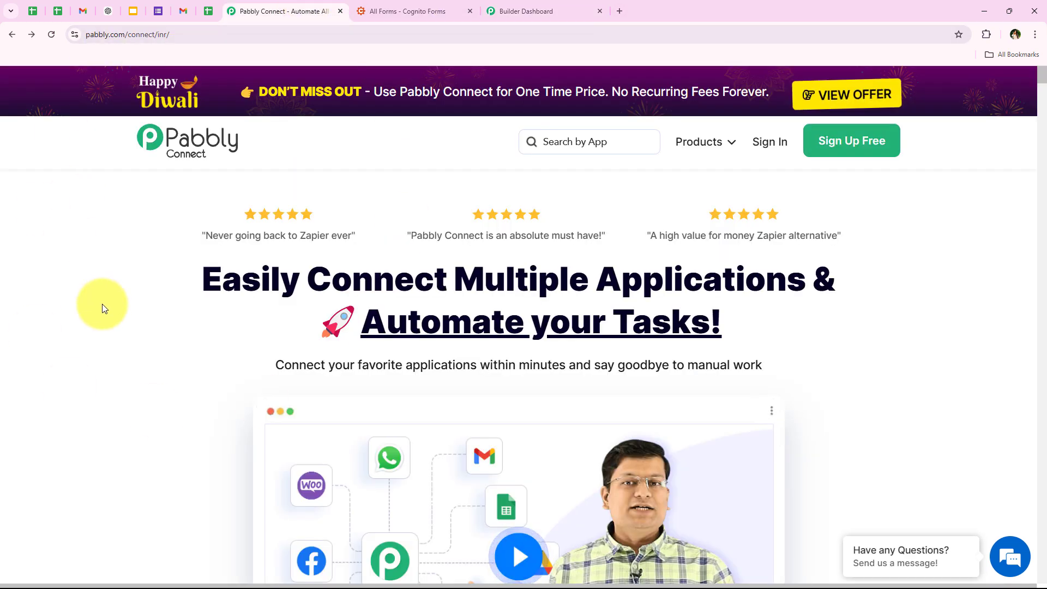
left_click(229, 34)
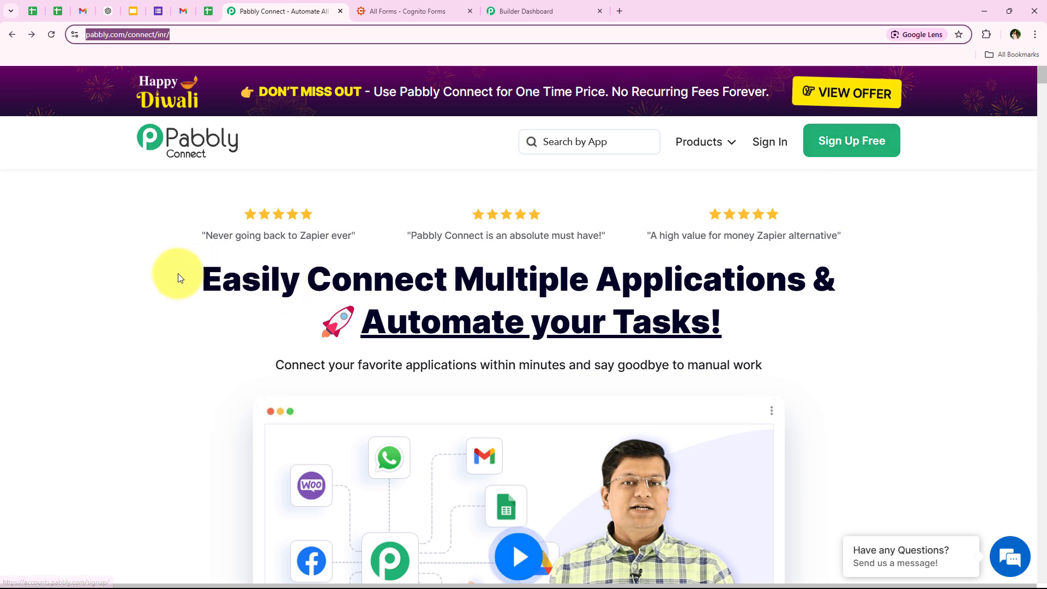
left_click_drag(181, 278, 751, 316)
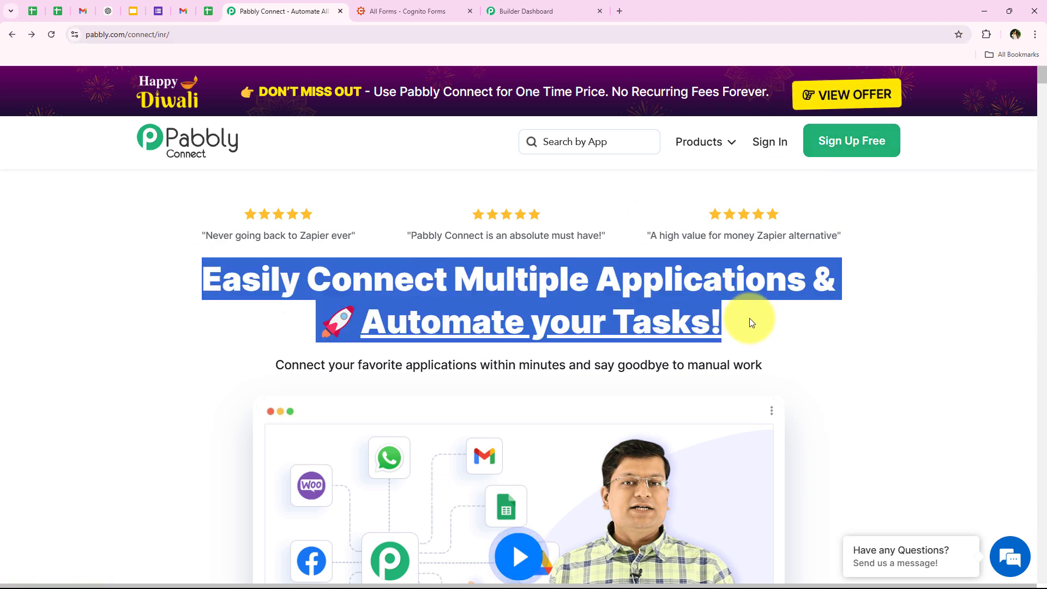
left_click(785, 143)
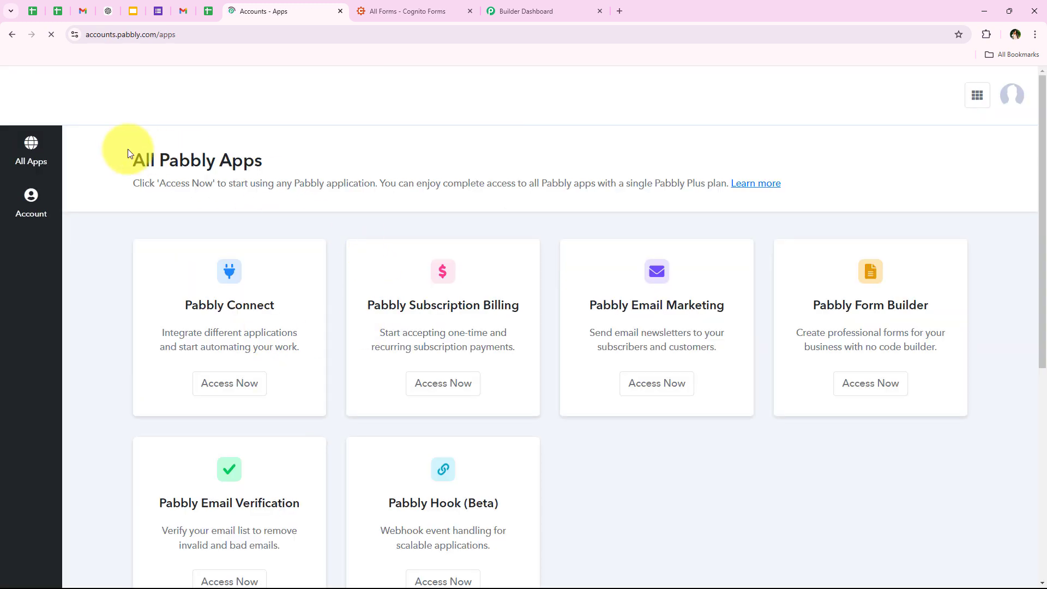
left_click_drag(128, 155, 286, 164)
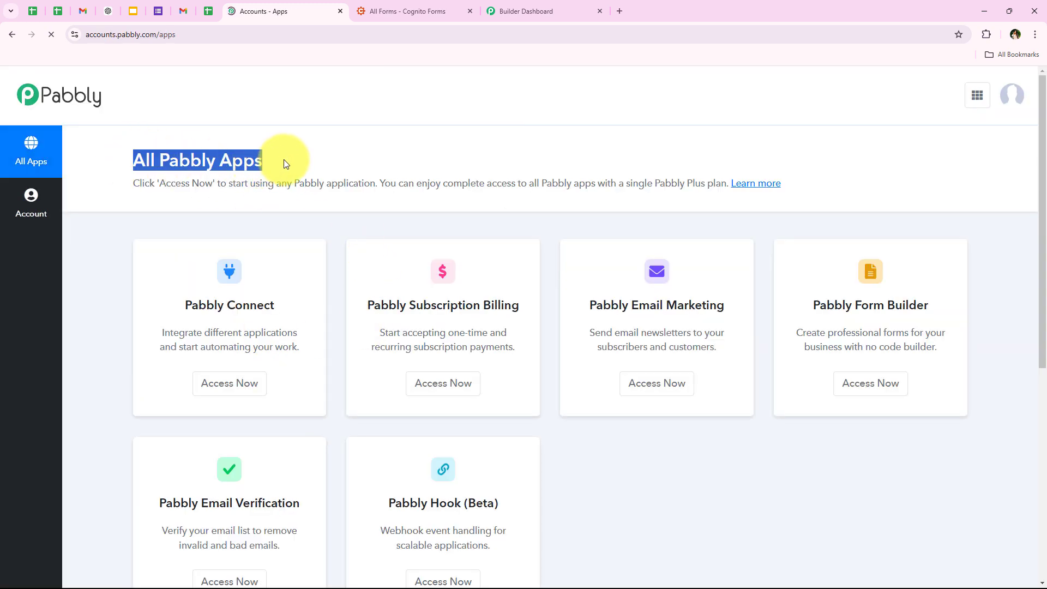
- Launch Pabbly Connect from the apps list and start a new workflow from its empty Dashboard
left_click(285, 159)
scroll(327, 371, "down", 1)
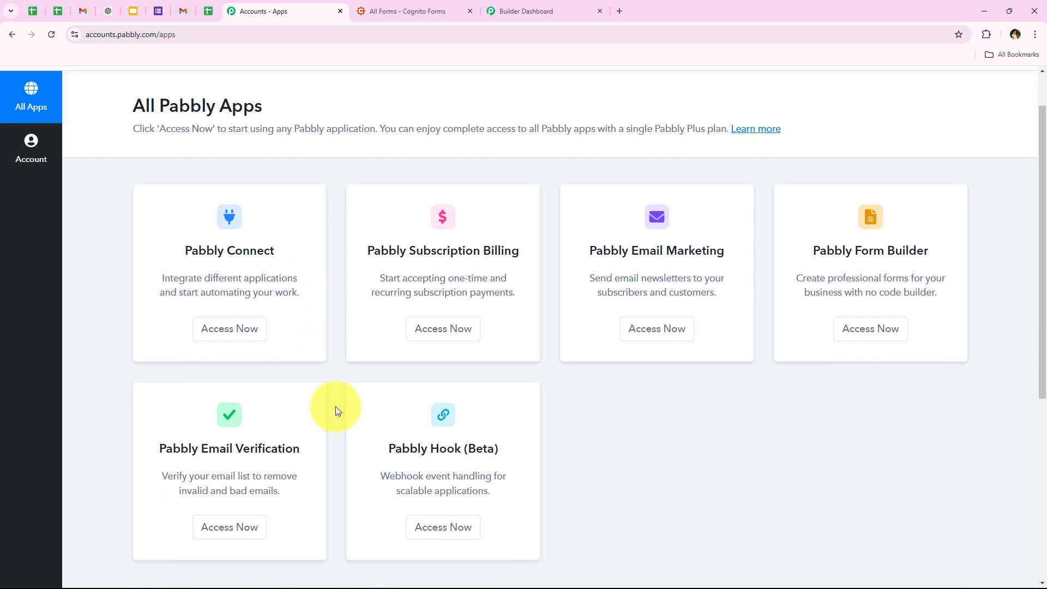
scroll(337, 418, "up", 1)
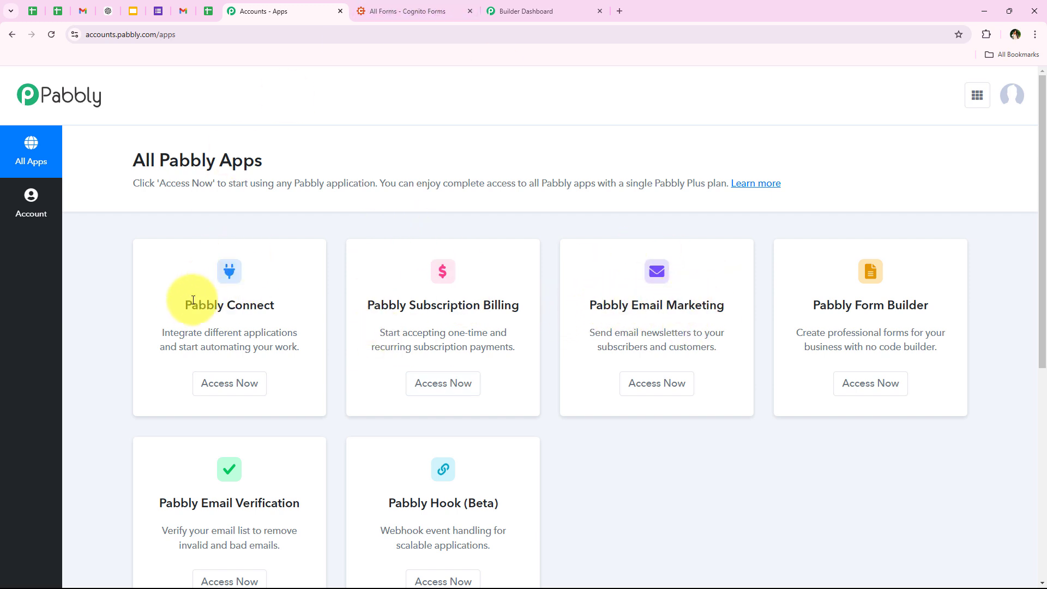
left_click_drag(304, 307, 305, 308)
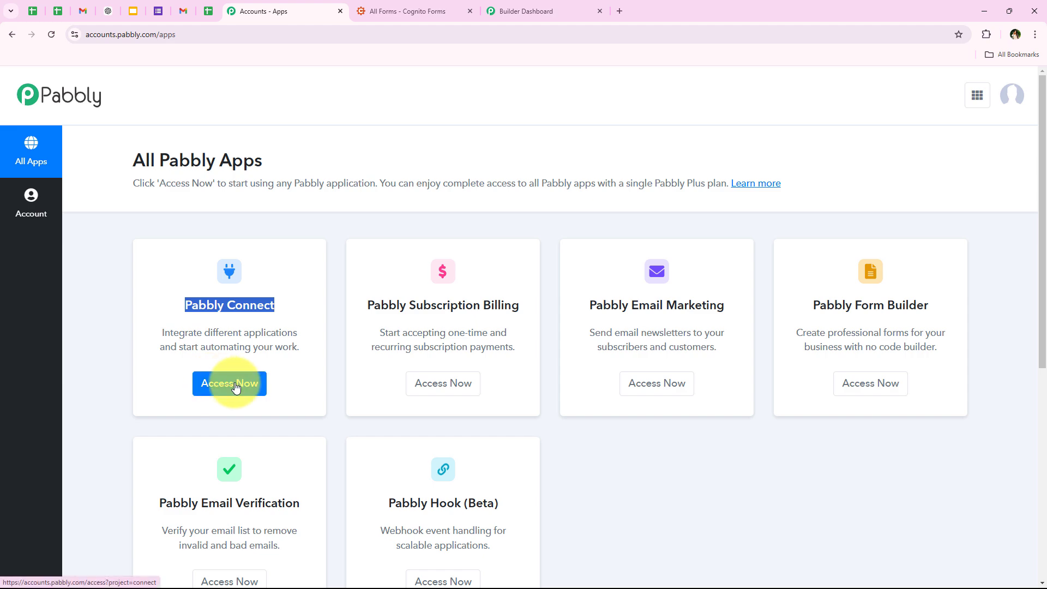
left_click(235, 388)
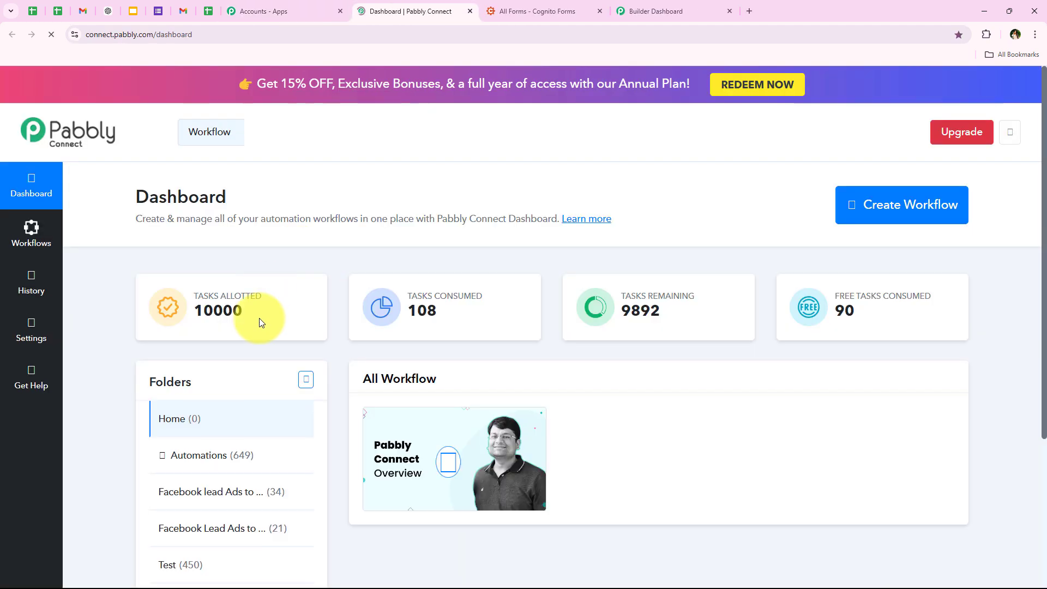
left_click_drag(135, 201, 280, 201)
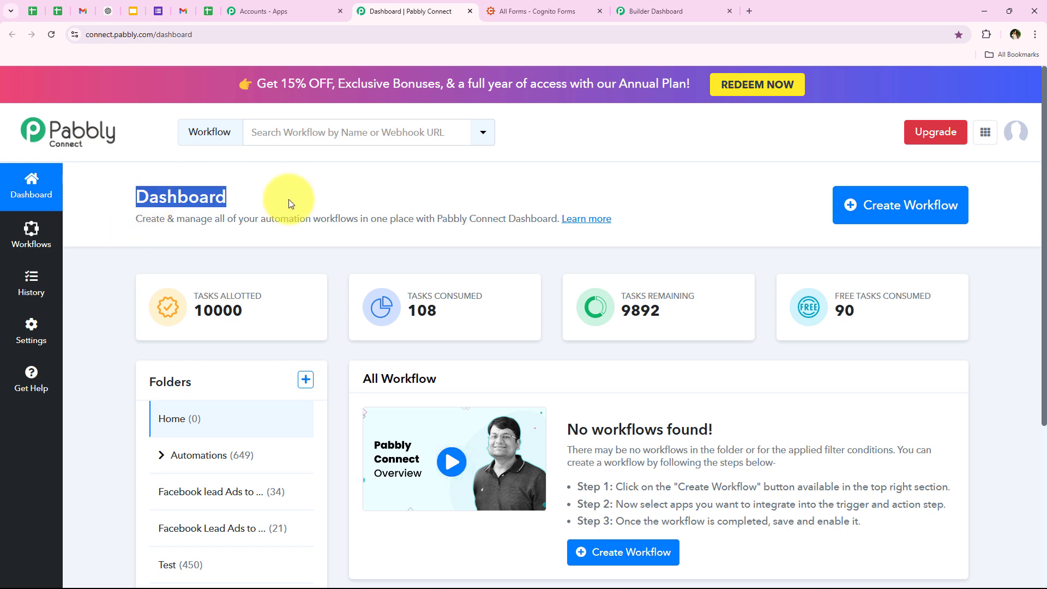
left_click(788, 202)
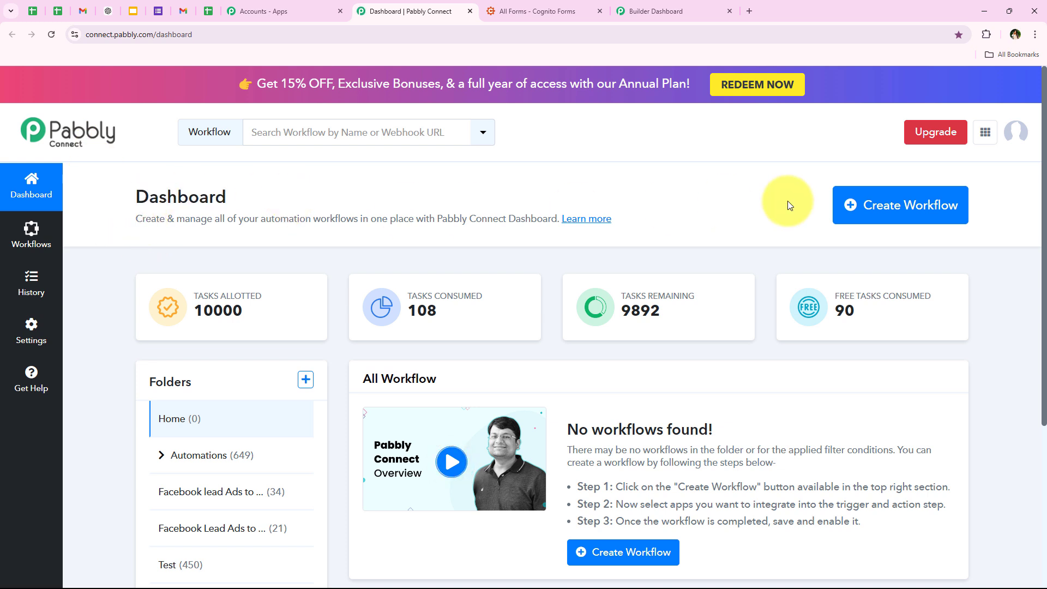
left_click(853, 205)
- Create workflow 'How to Create Pabbly Email Marketing Subscriber on Cognito Forms Submission' in the Automations folder
left_click_drag(439, 269, 348, 277)
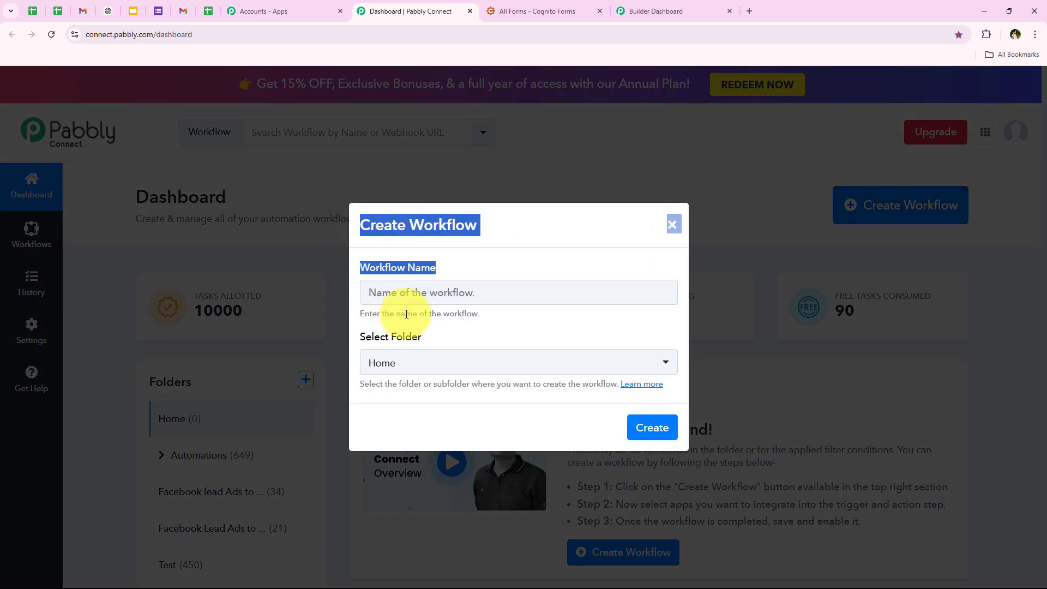
left_click_drag(427, 339, 362, 342)
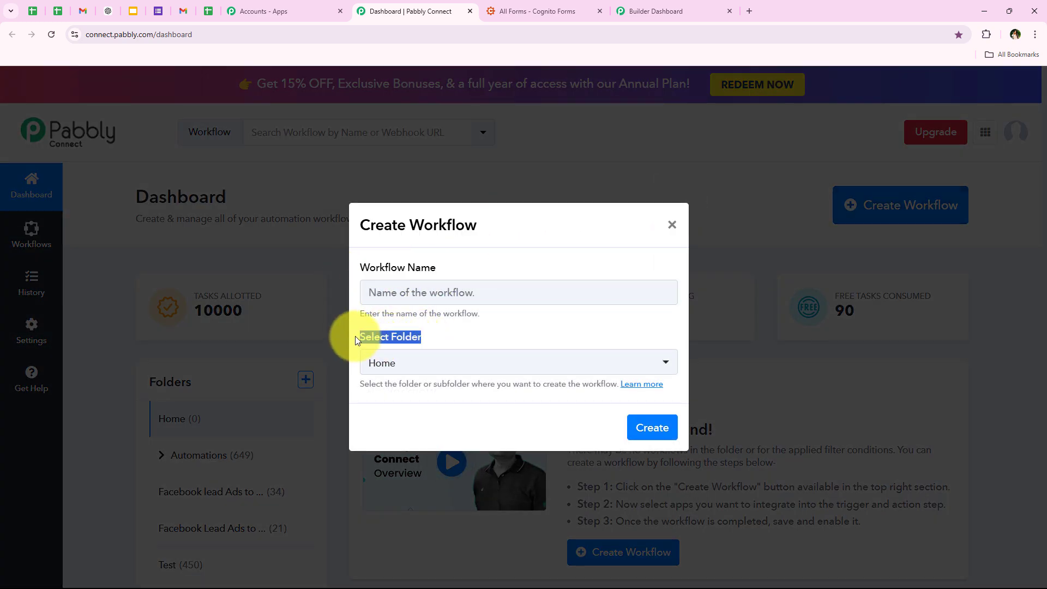
left_click(476, 337)
left_click(415, 366)
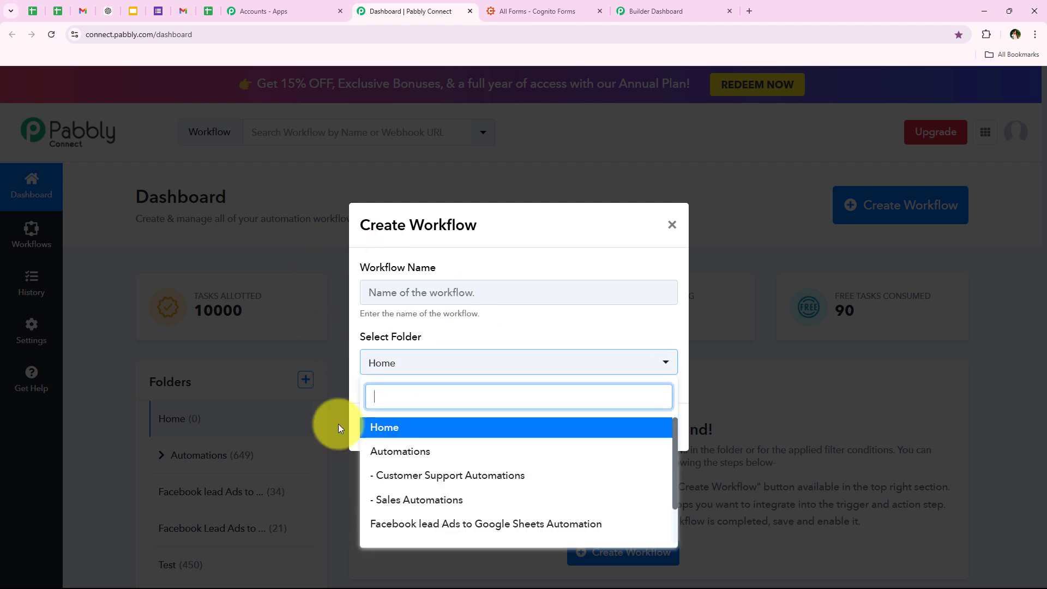
left_click(591, 453)
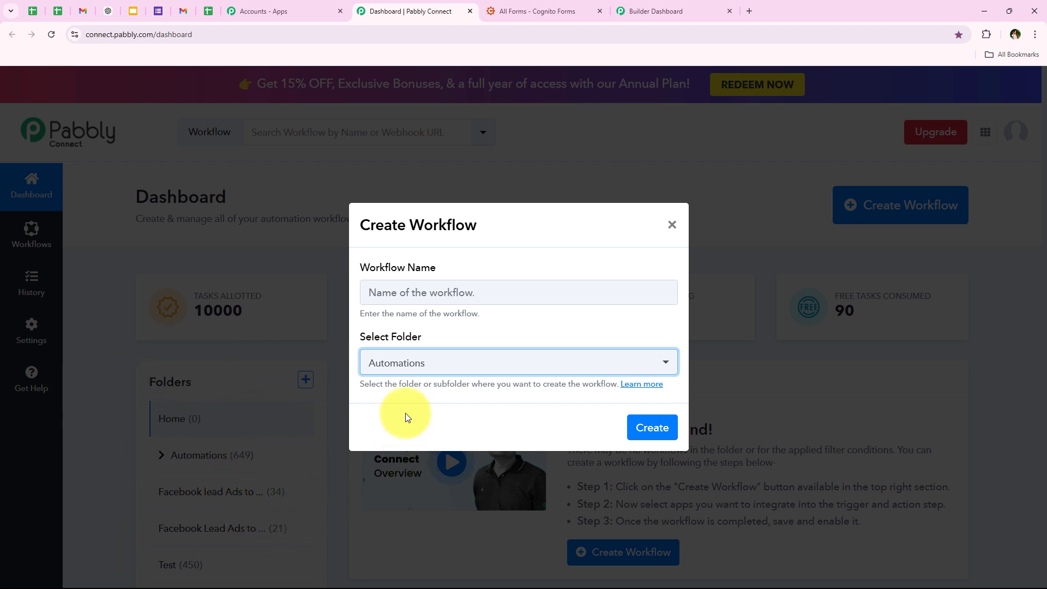
left_click_drag(398, 384, 467, 385)
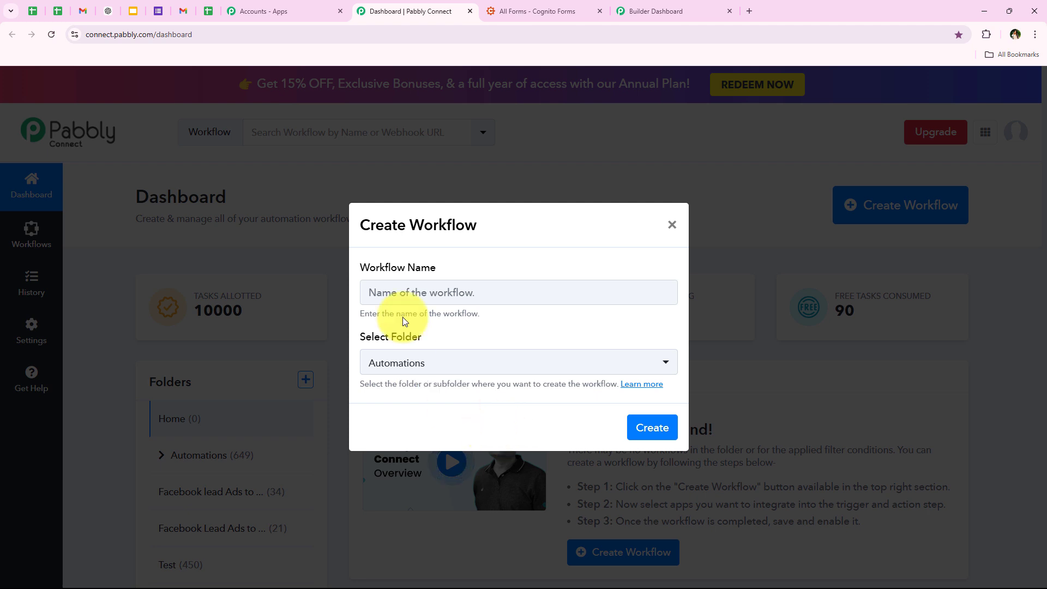
left_click(406, 298)
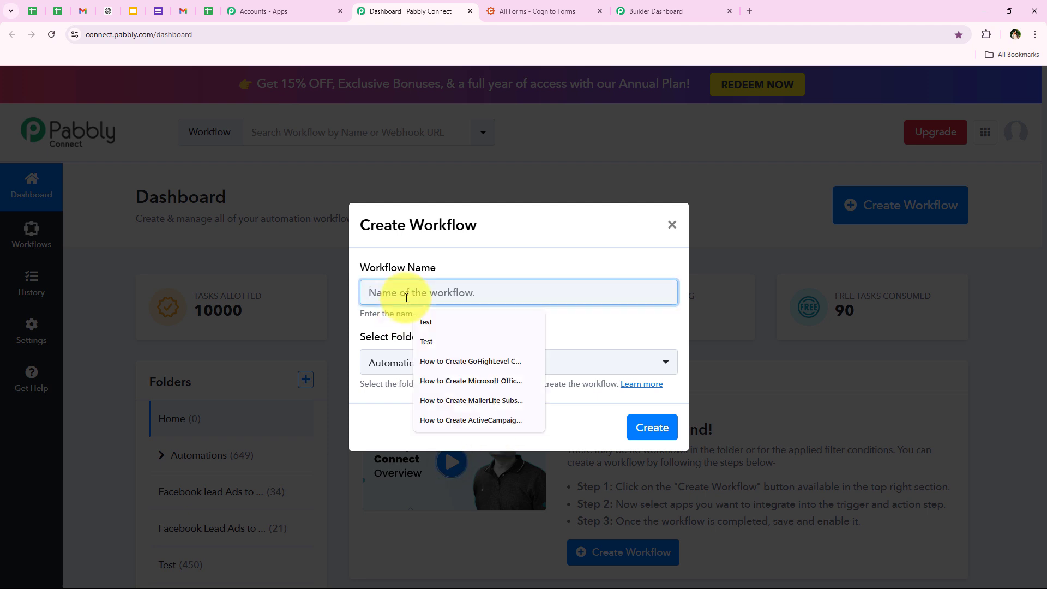
key("ctrl+v")
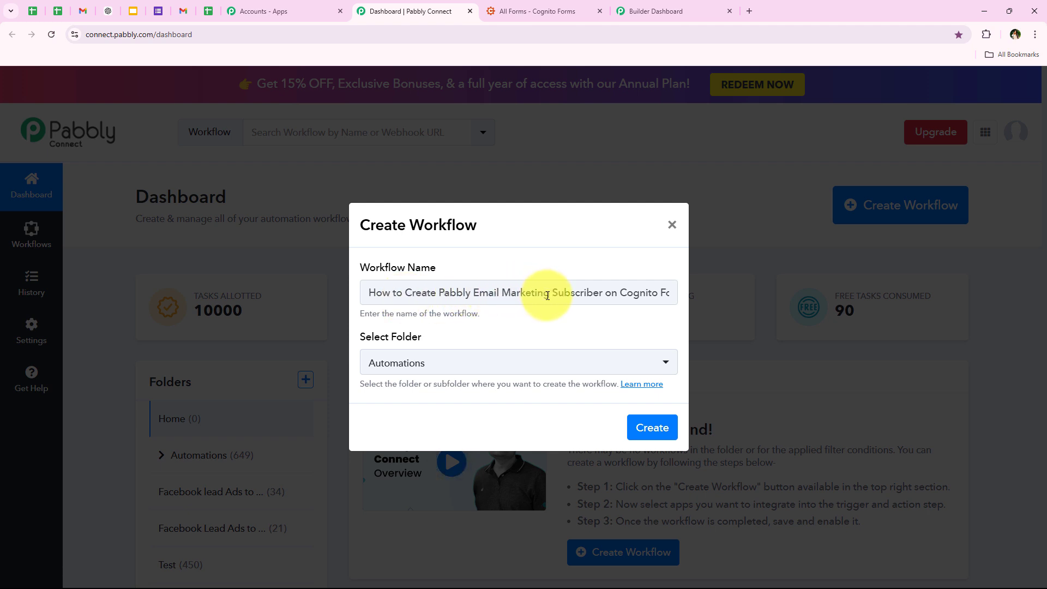
left_click_drag(550, 295, 668, 293)
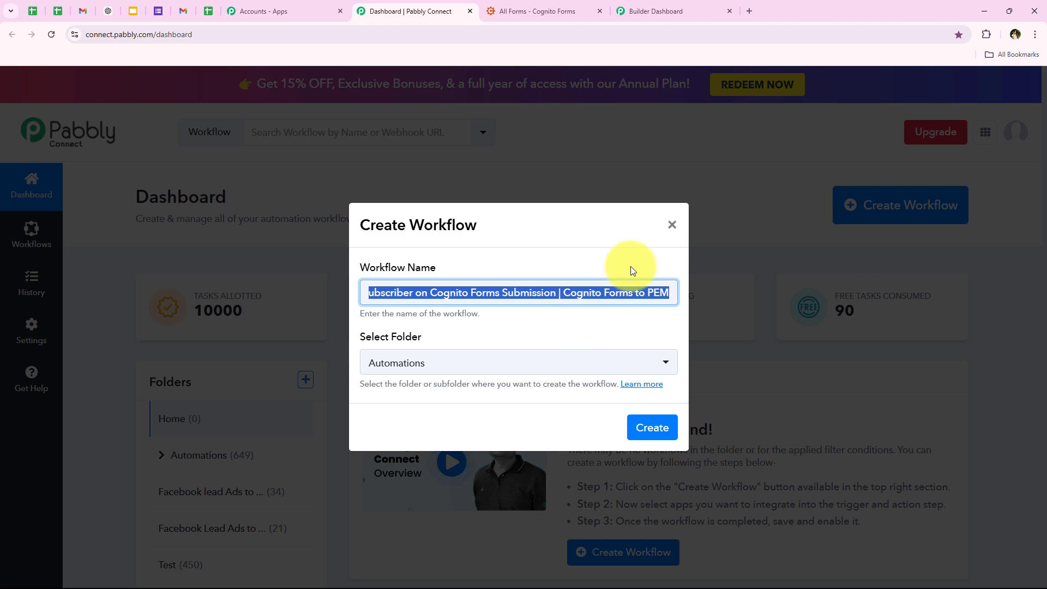
left_click(655, 429)
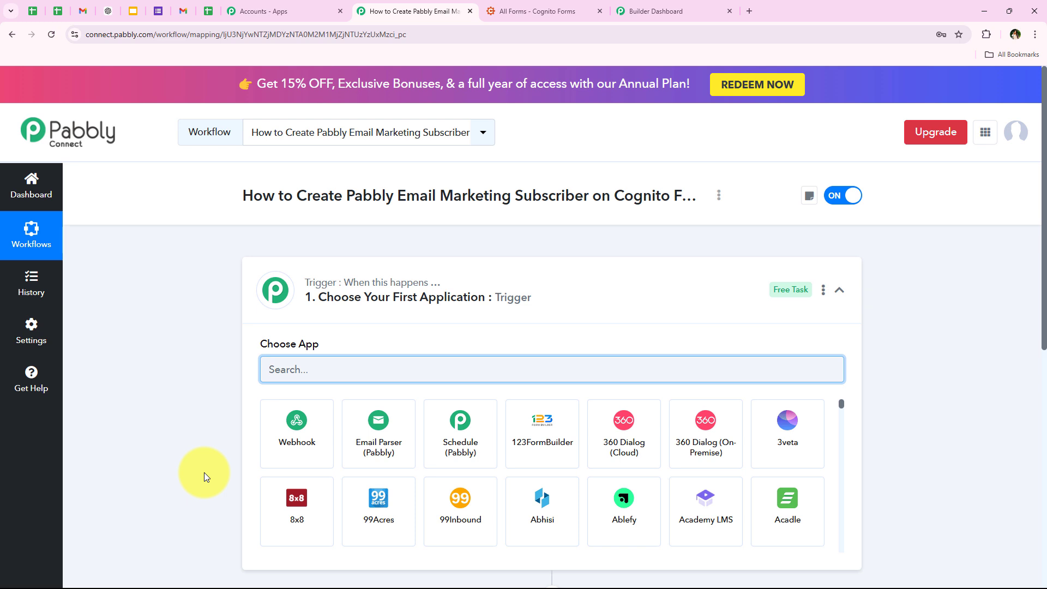
- Search 'Cognito' in the trigger step's app list and select Cognito Forms
left_click(517, 306)
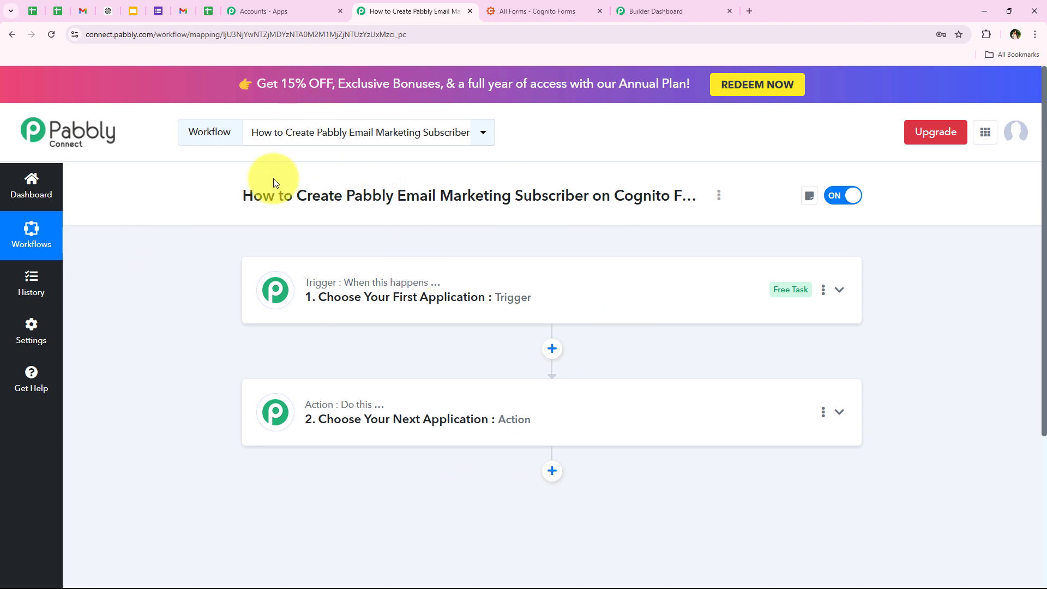
left_click_drag(342, 299, 334, 299)
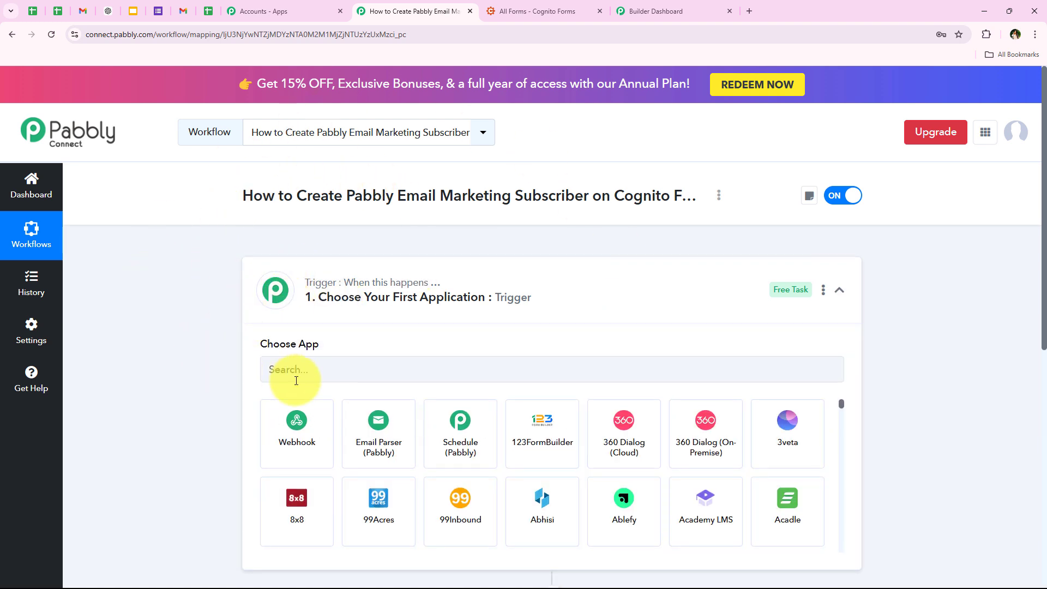
left_click(294, 371)
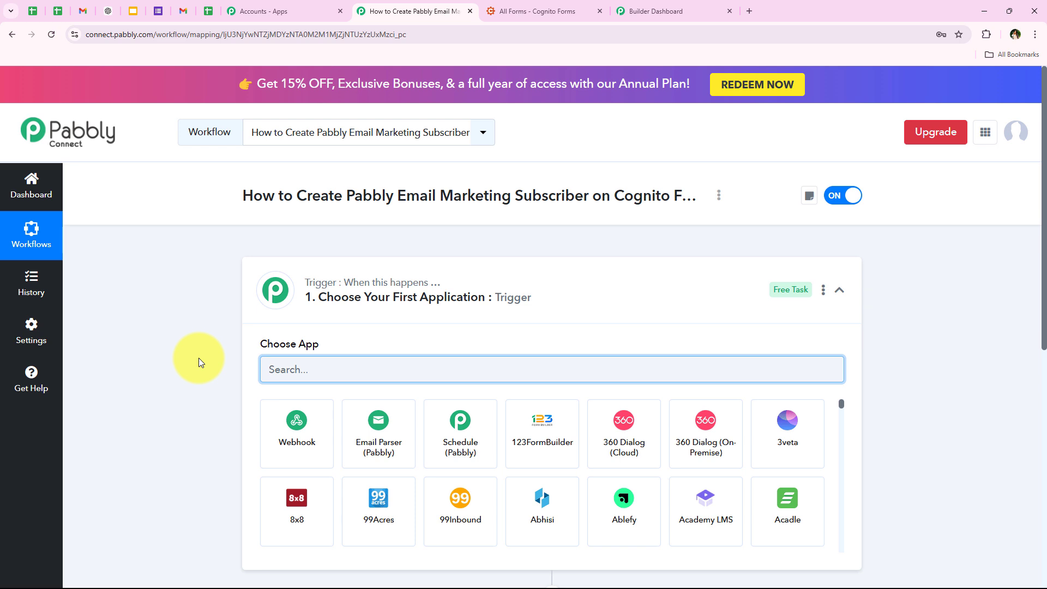
type("Con")
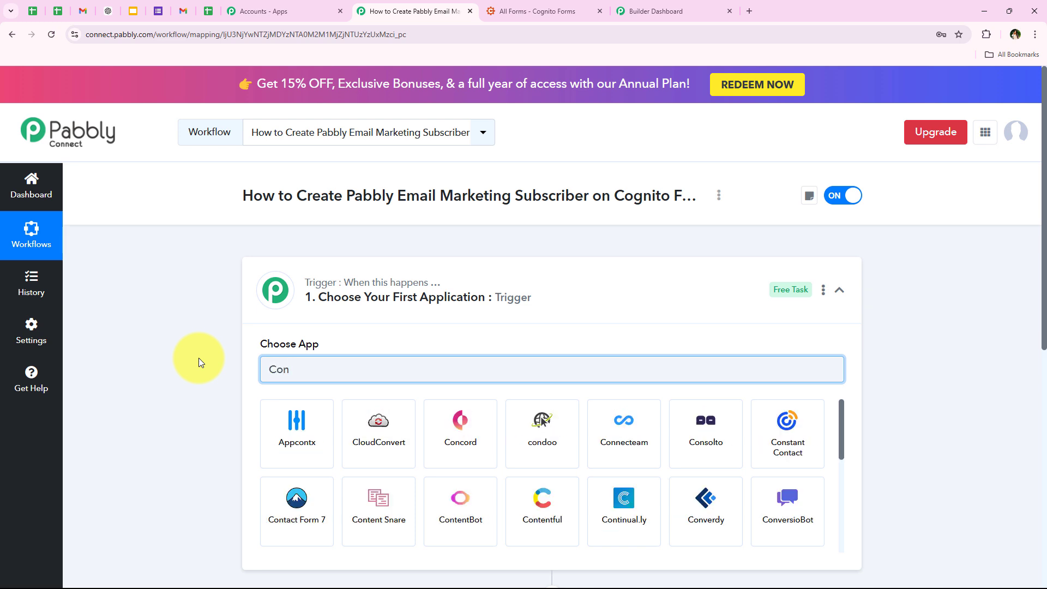
type("g")
key("BackSpace")
key("BackSpace")
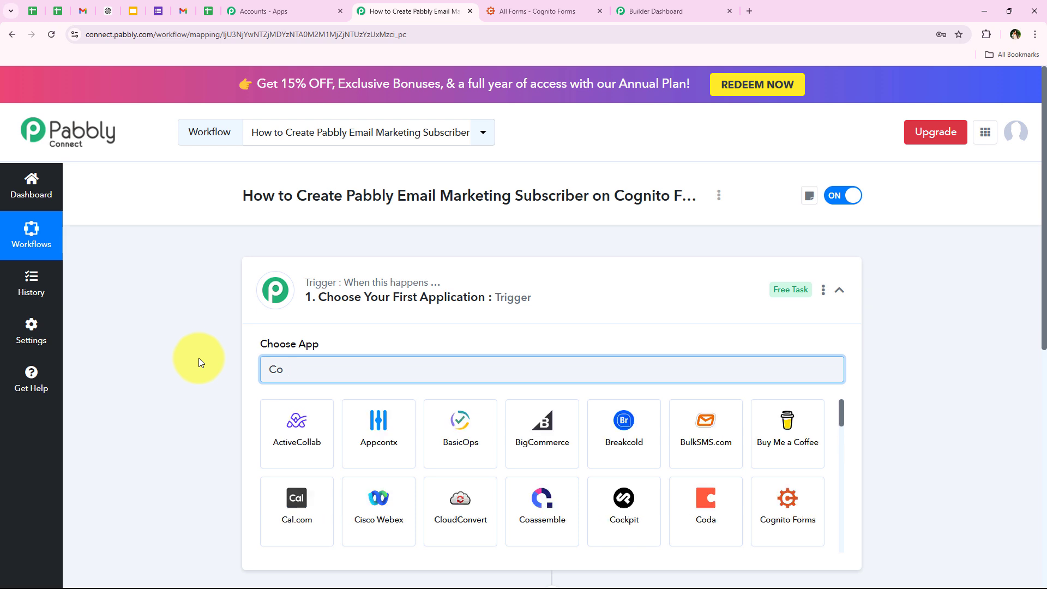
type("gni")
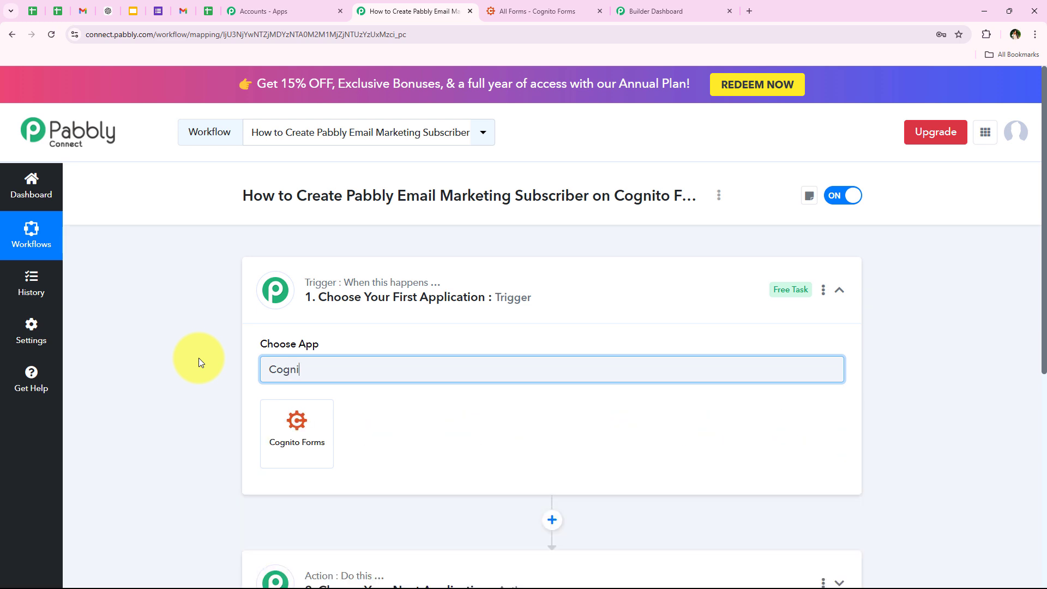
type("to")
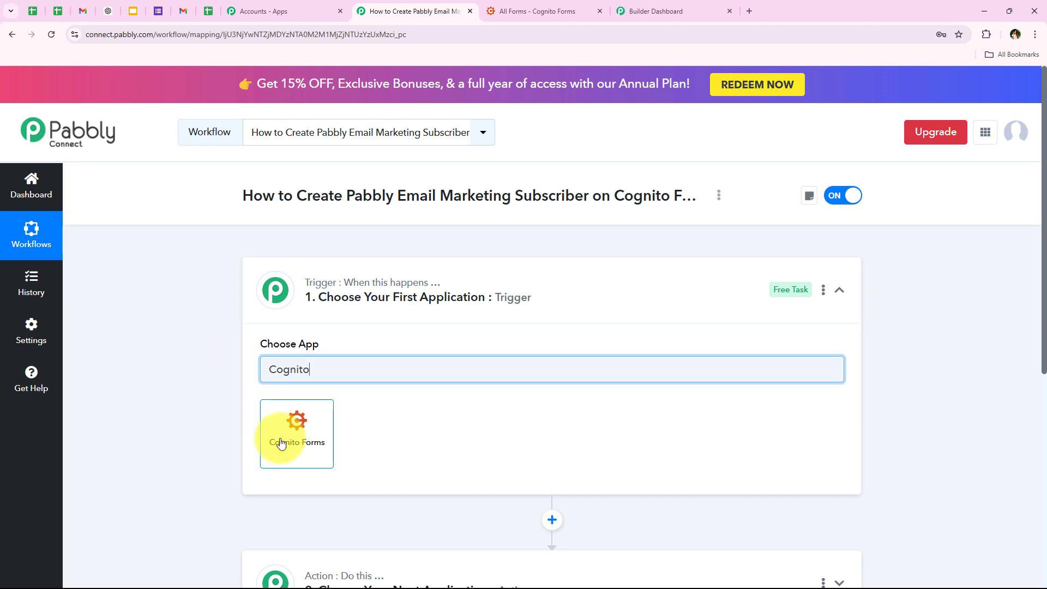
left_click(280, 443)
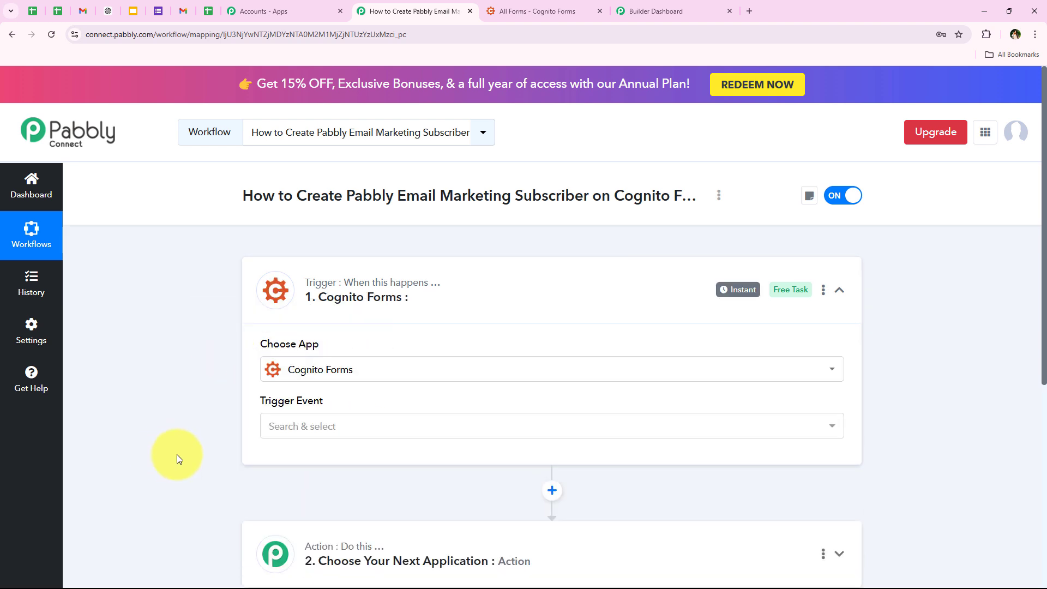
- Set the Cognito Forms trigger event to New Entry
scroll(176, 453, "down", 1)
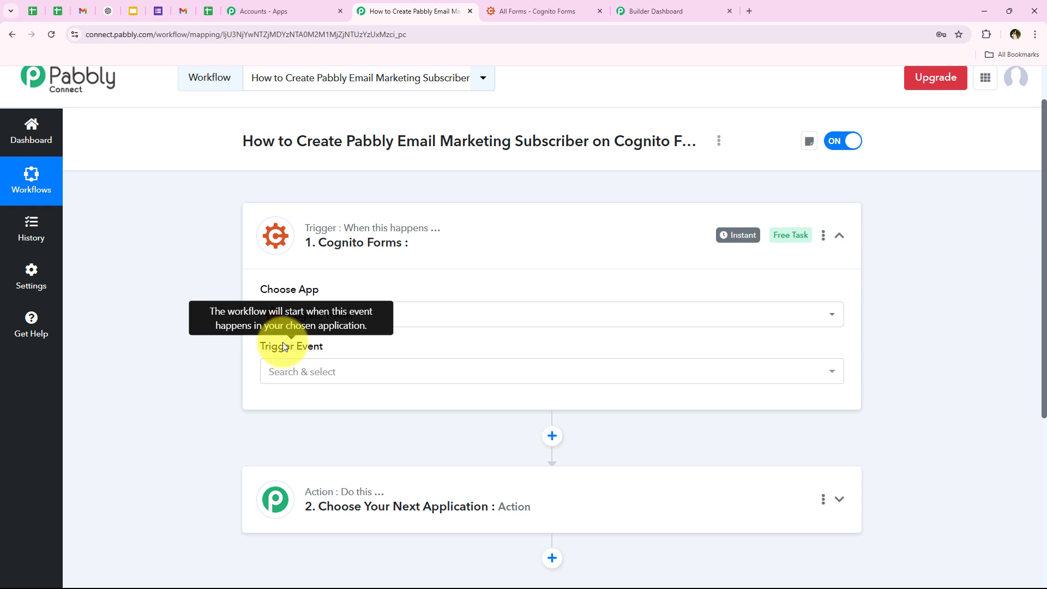
left_click(270, 370)
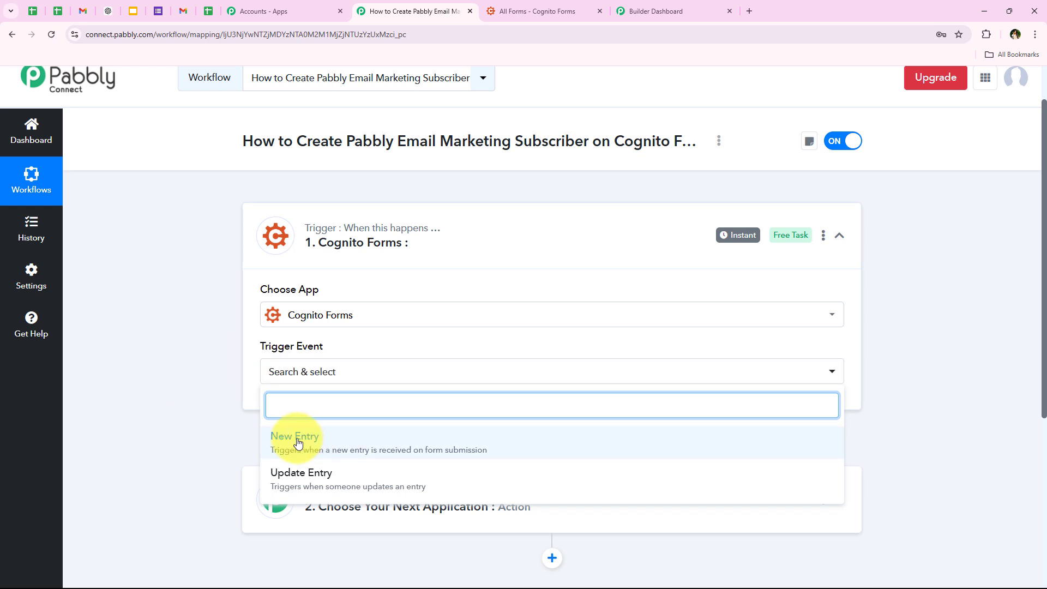
left_click(520, 442)
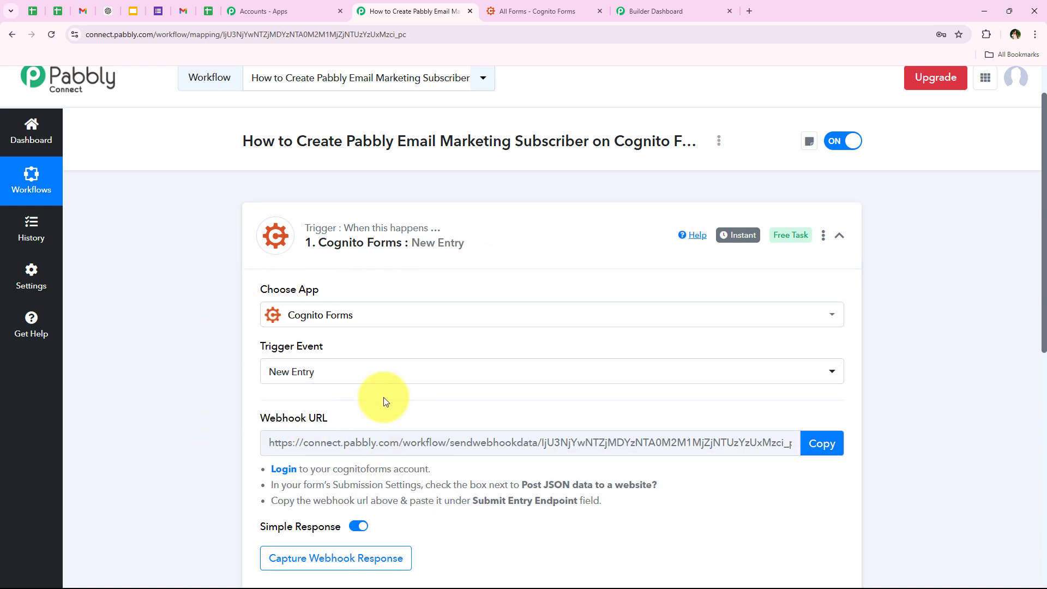
scroll(262, 416, "down", 2)
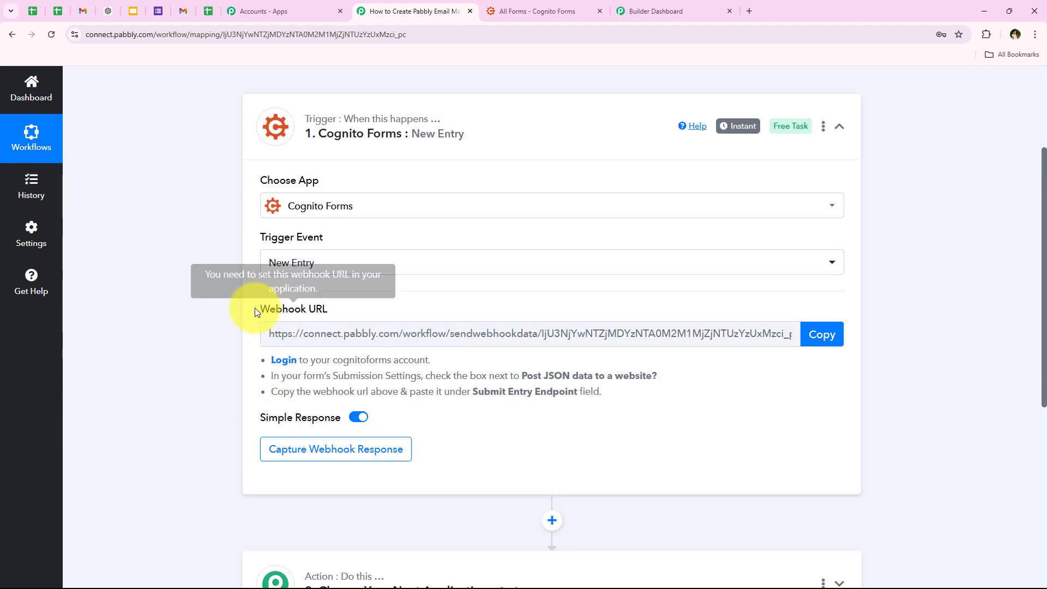
left_click_drag(258, 309, 345, 310)
left_click(207, 401)
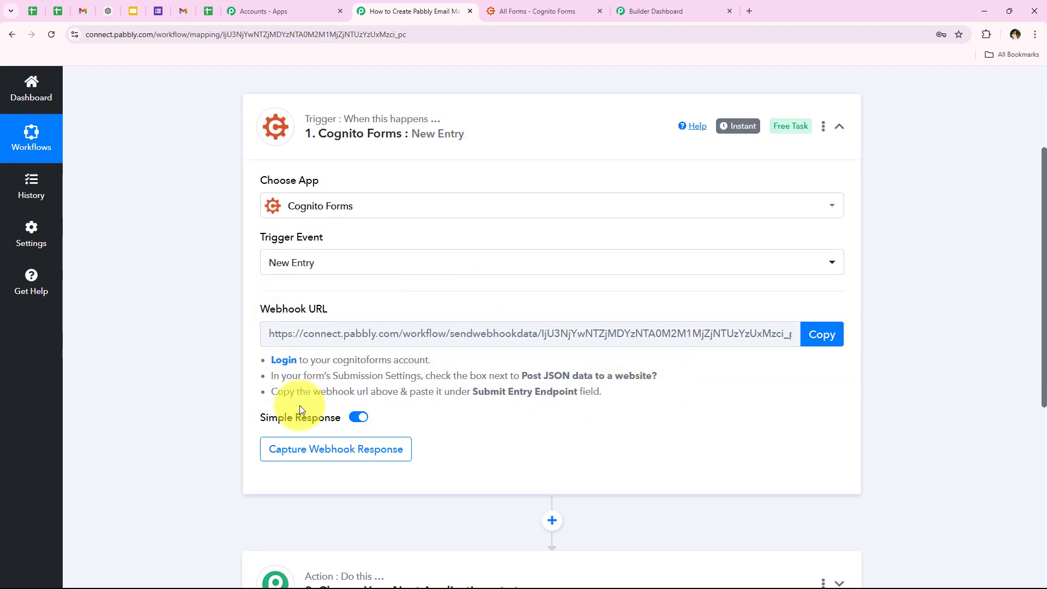
- Copy the webhook URL and switch to the Cognito Forms list of forms
scroll(198, 401, "up", 1)
scroll(355, 150, "up", 1)
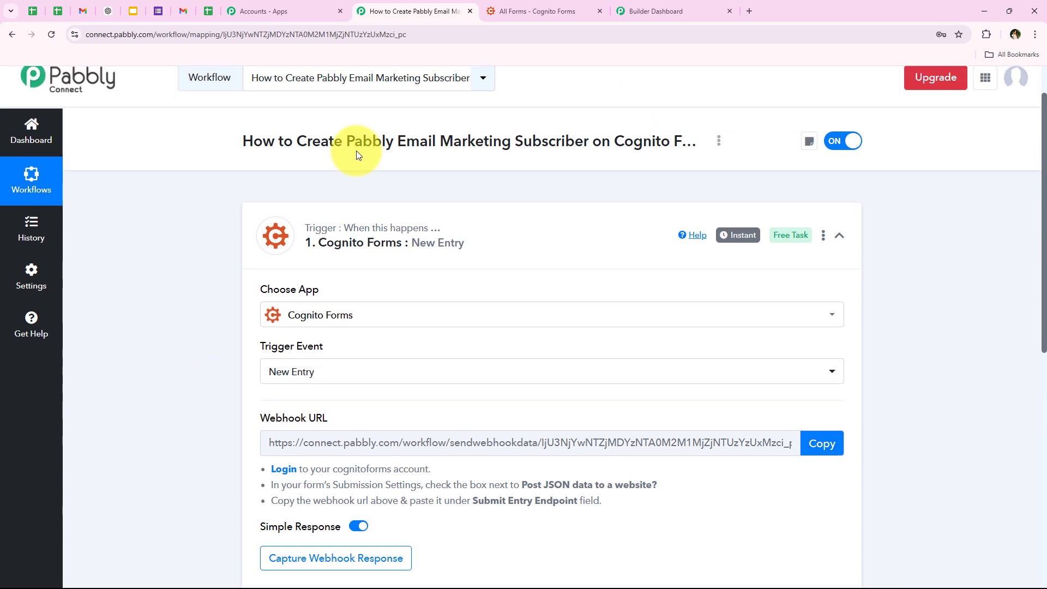
scroll(218, 321, "down", 3)
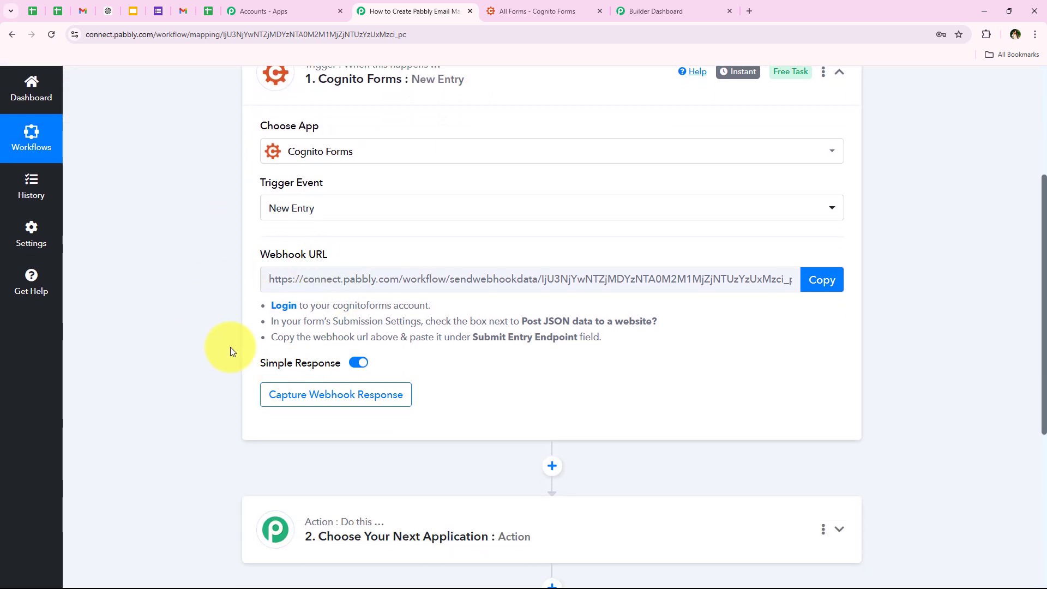
left_click(802, 278)
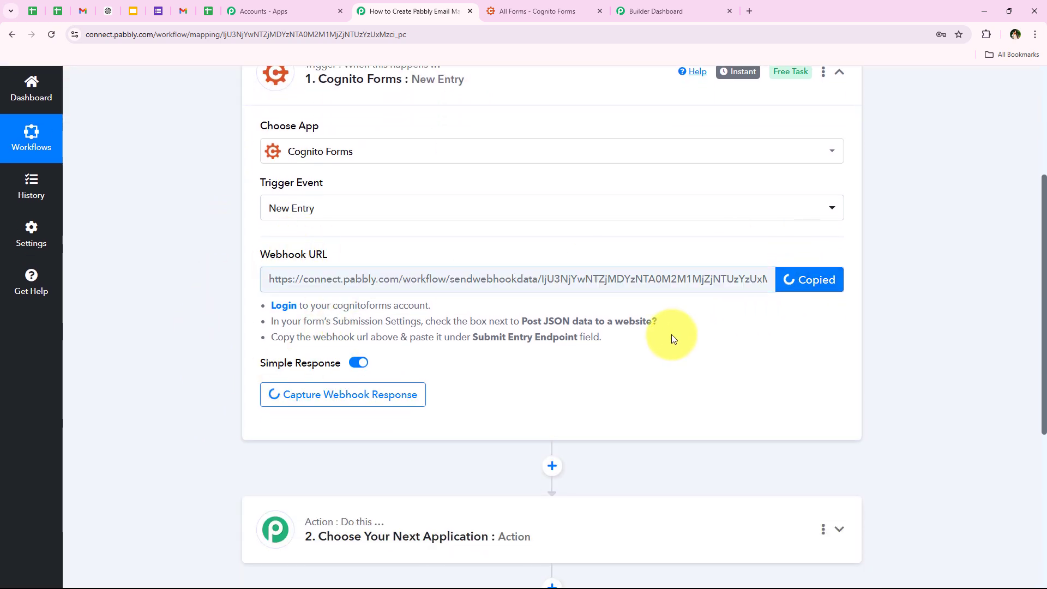
left_click_drag(672, 335, 423, 322)
left_click(195, 318)
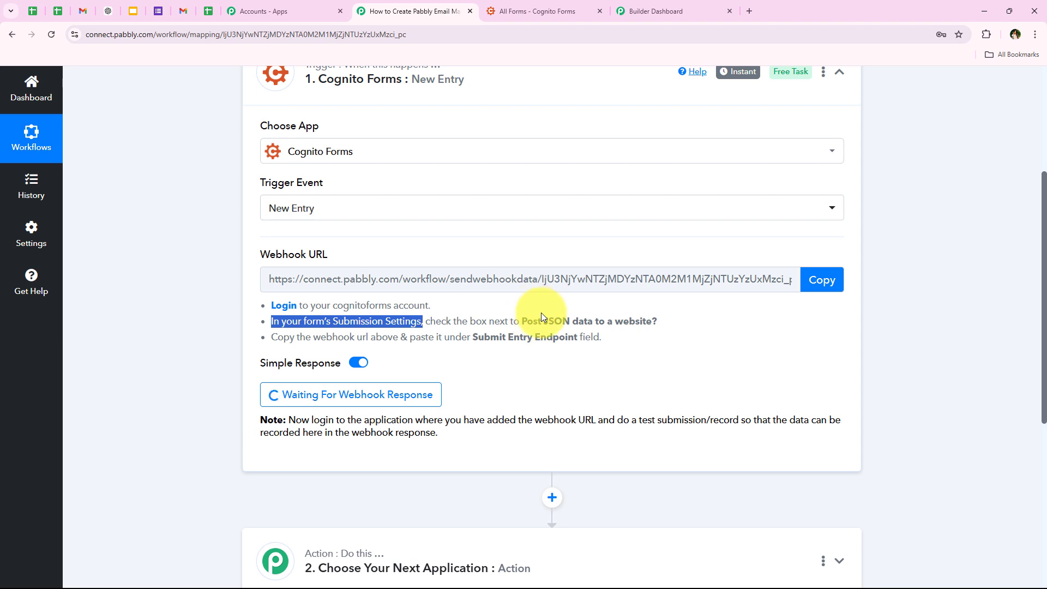
left_click(168, 358)
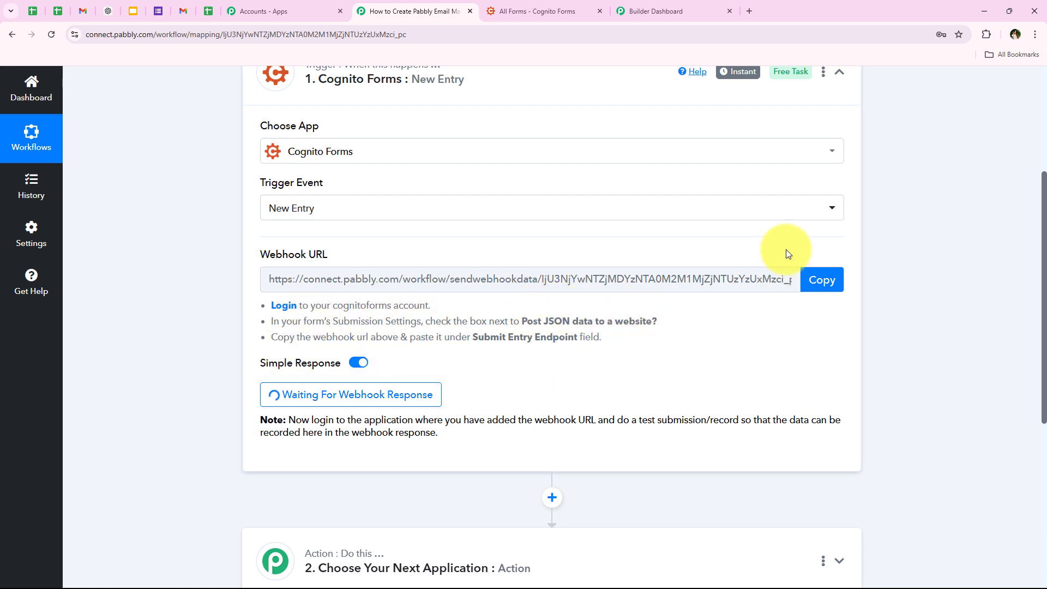
left_click(528, 6)
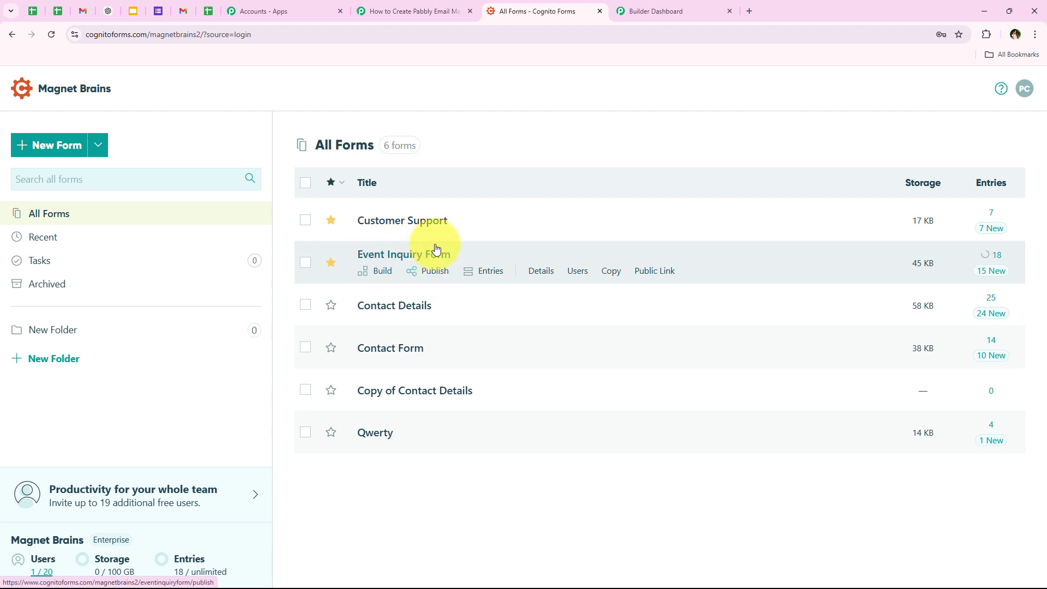
- Open the Event Inquiry Form's build settings and enable Post JSON Data to a Website
left_click(378, 278)
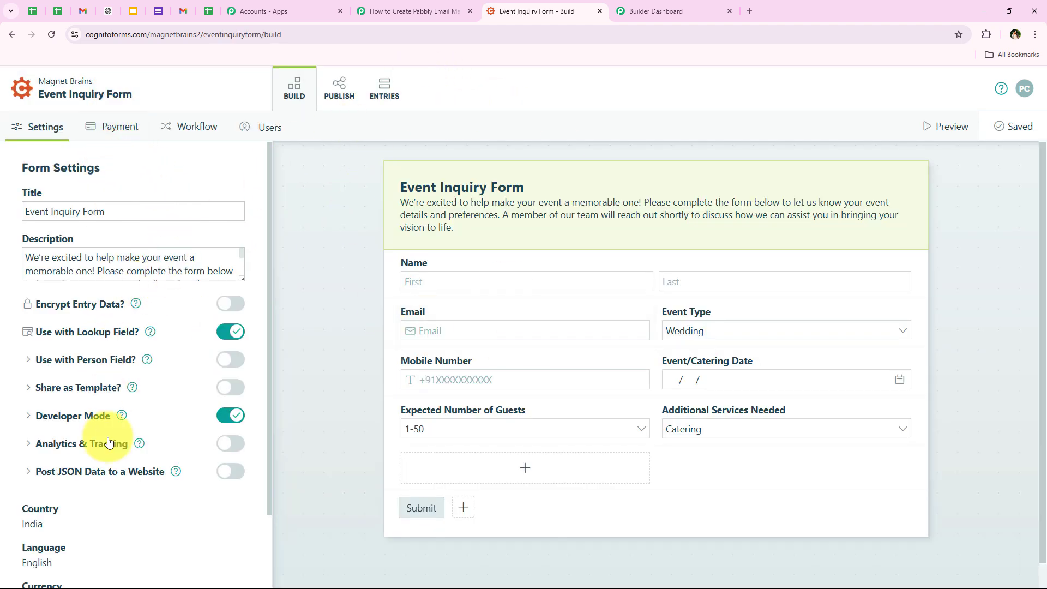
scroll(106, 444, "down", 1)
scroll(105, 445, "down", 1)
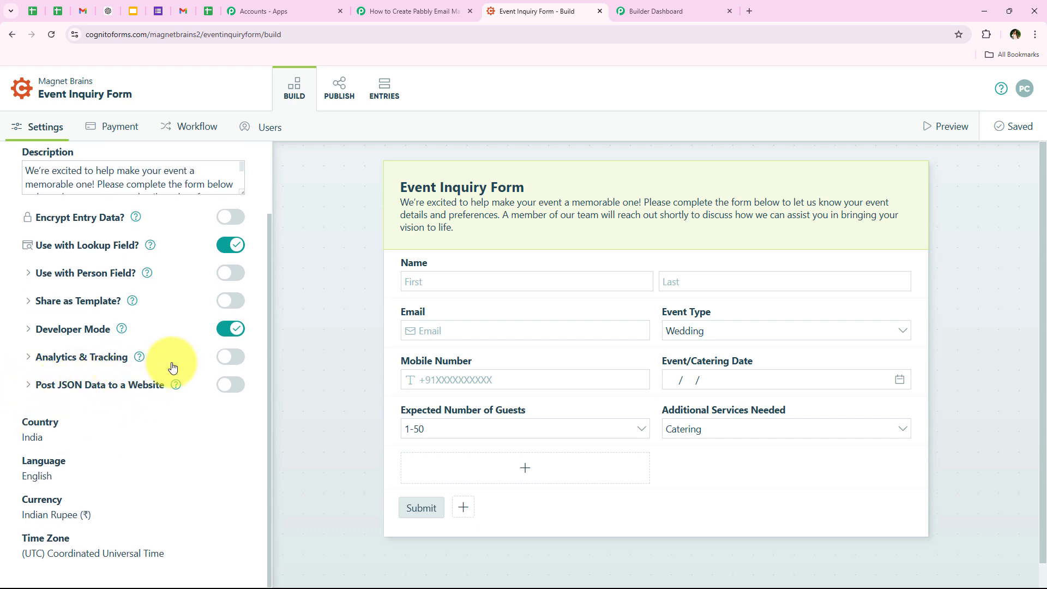
left_click(221, 390)
scroll(303, 355, "down", 1)
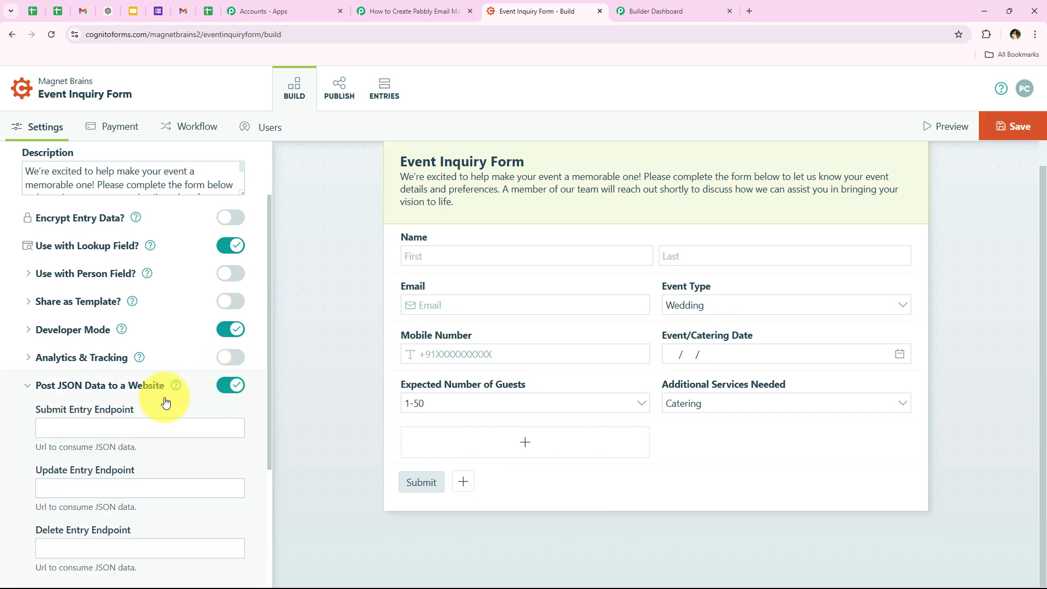
scroll(148, 409, "down", 2)
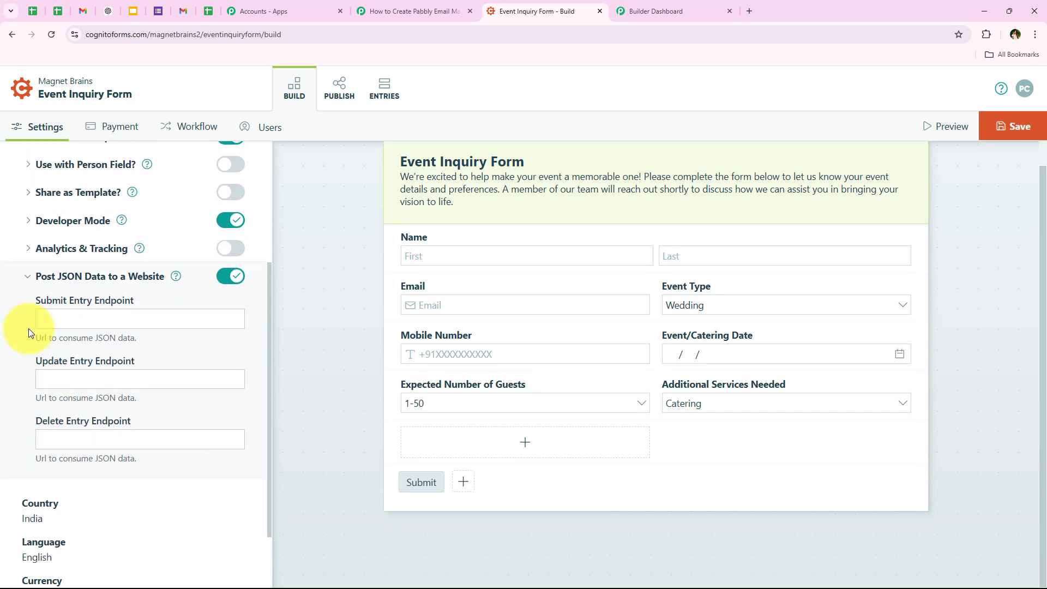
- Paste the Pabbly webhook URL as the Submit Entry Endpoint, save the form, and go to Publish
left_click(147, 303)
right_click(90, 319)
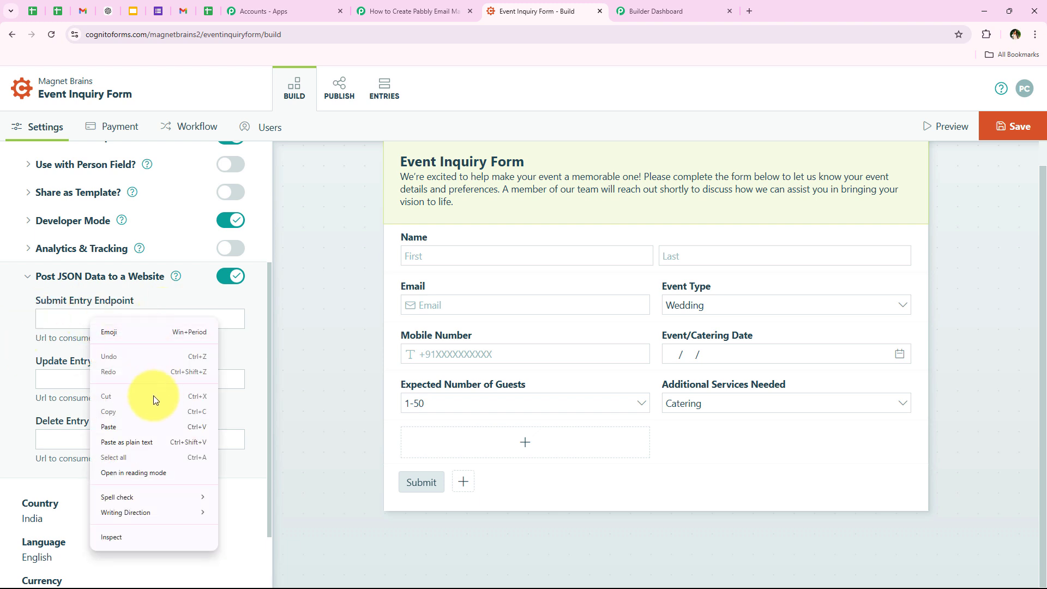
left_click(143, 426)
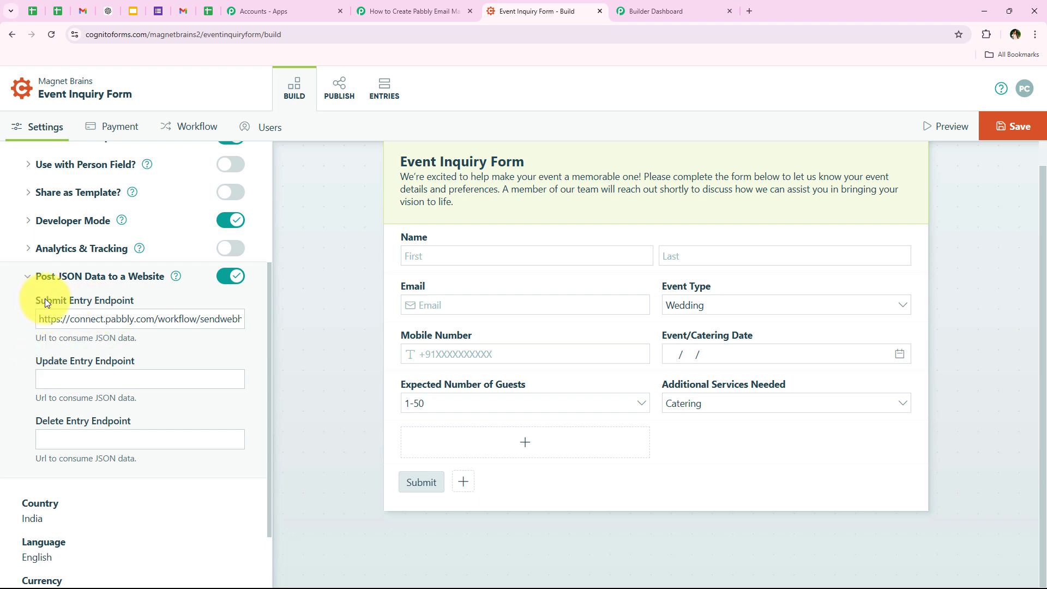
left_click_drag(125, 295, 141, 294)
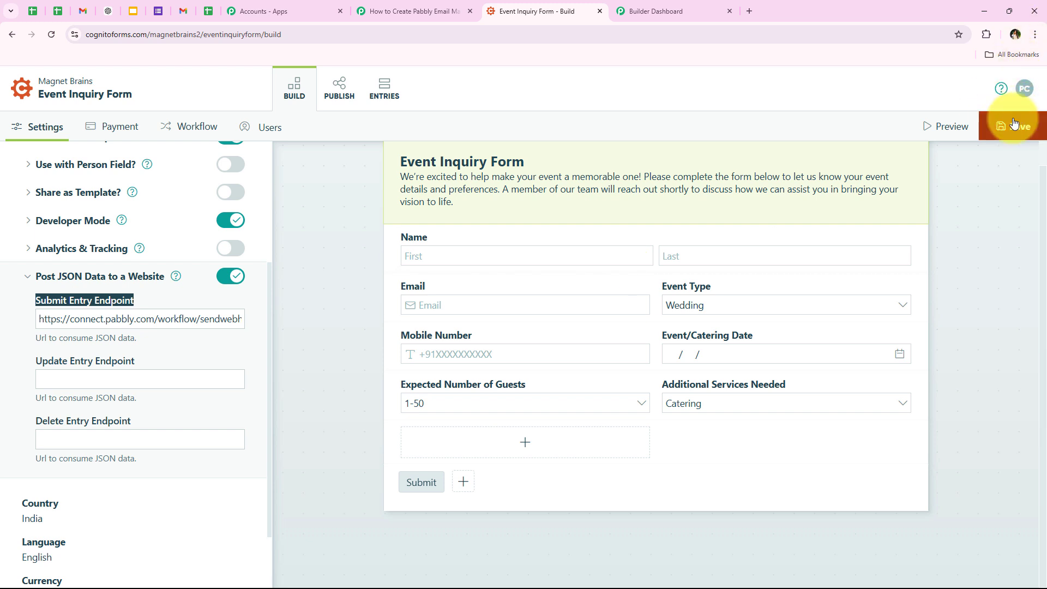
left_click(995, 125)
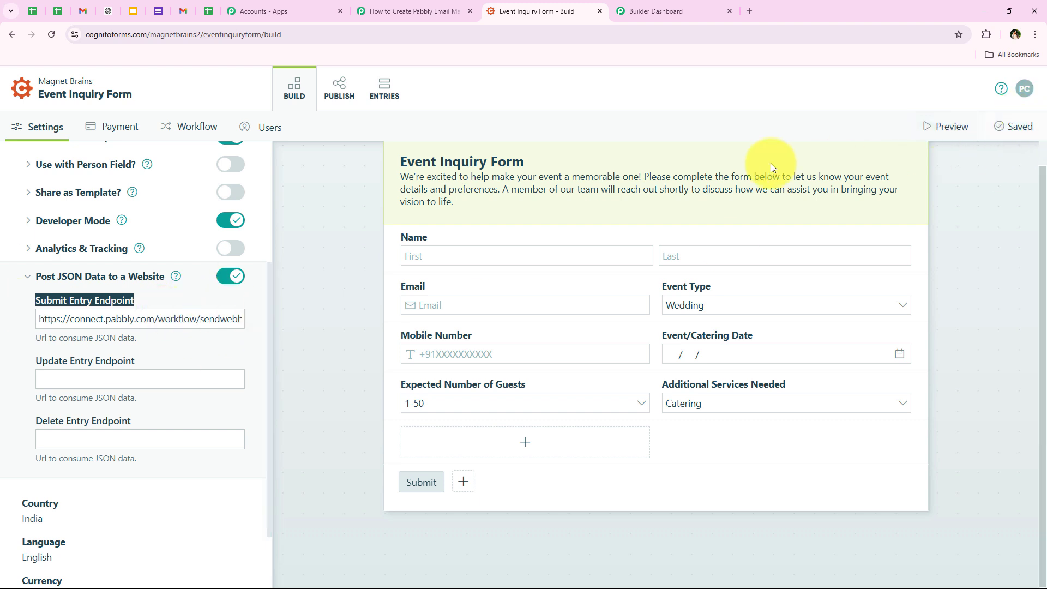
left_click(350, 105)
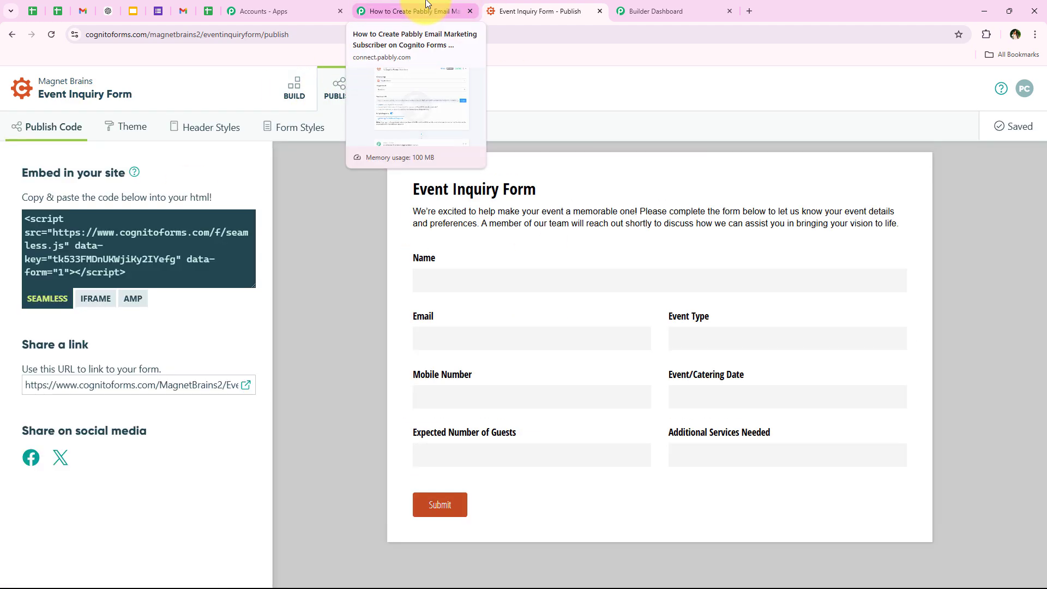
left_click(427, 8)
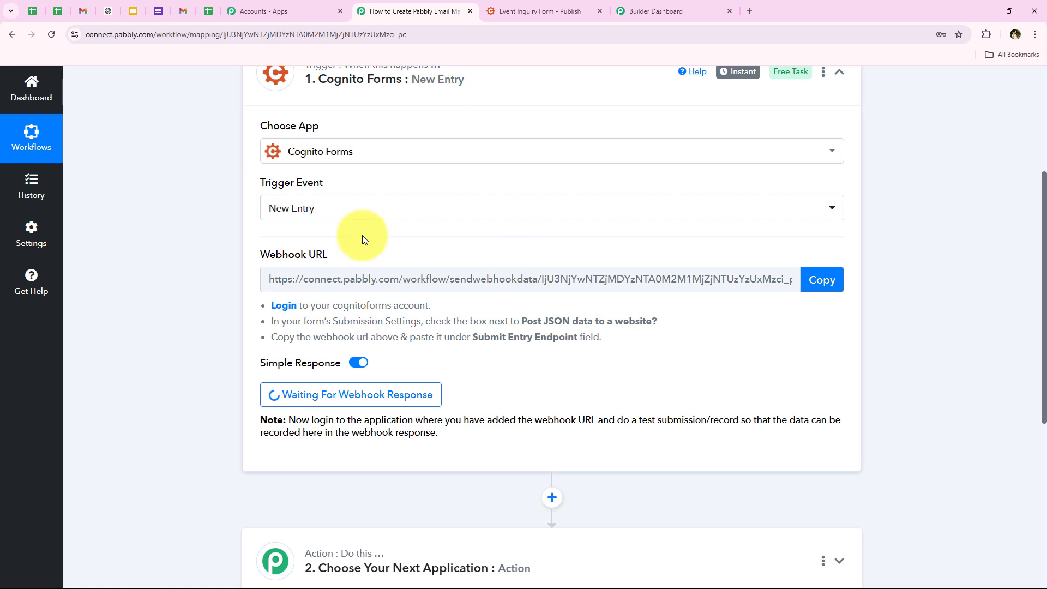
scroll(170, 338, "down", 1)
scroll(171, 349, "down", 1)
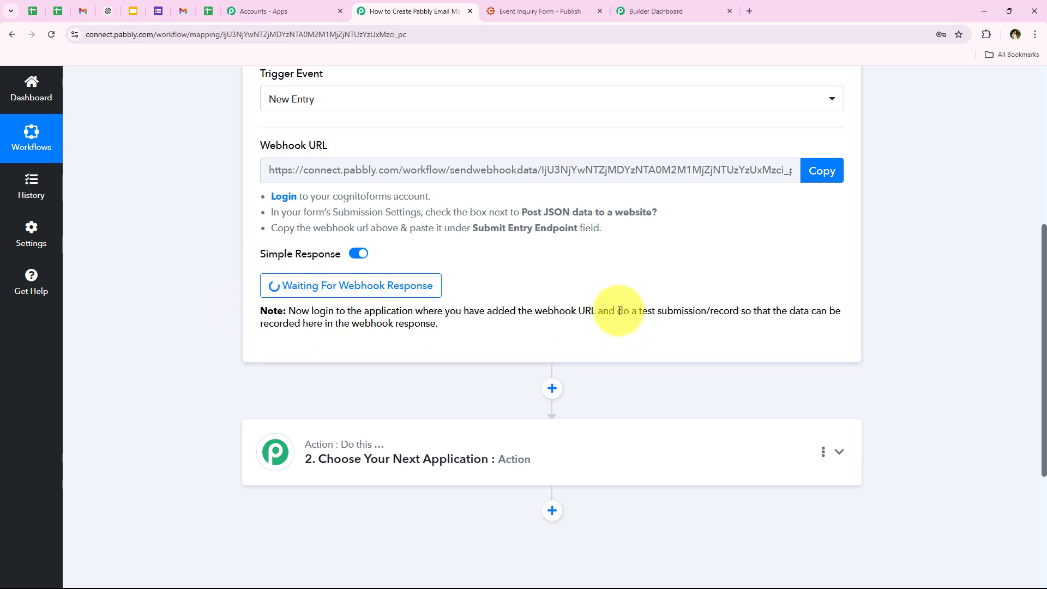
left_click_drag(617, 311, 739, 310)
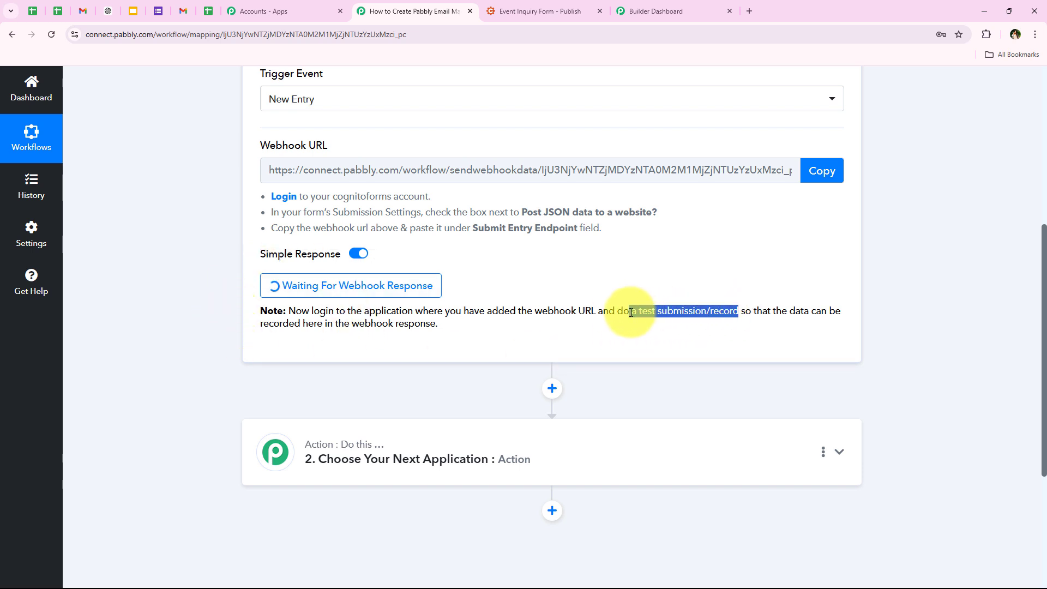
scroll(194, 376, "up", 1)
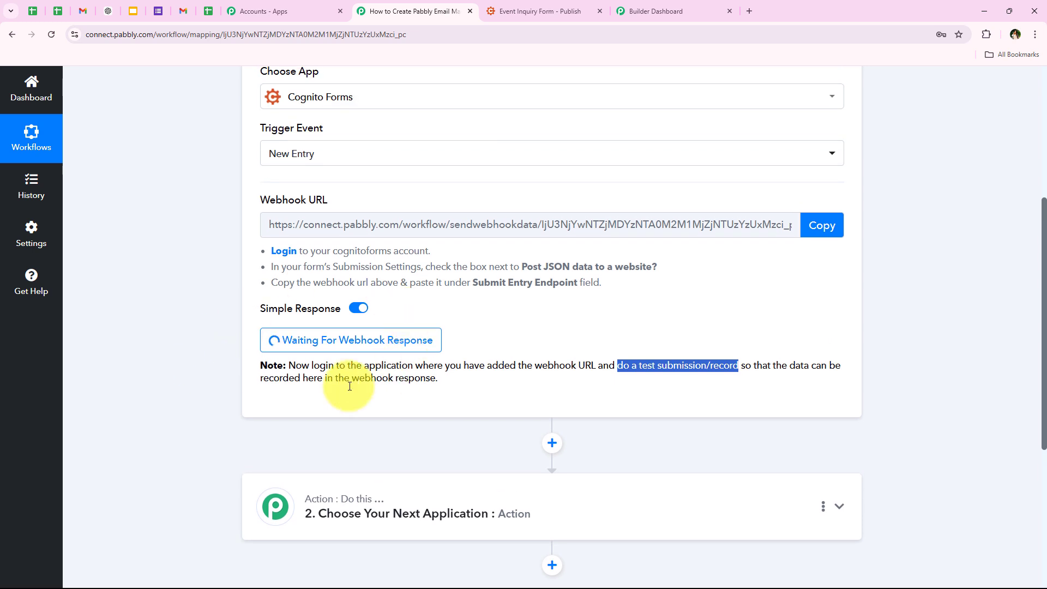
scroll(666, 292, "down", 1)
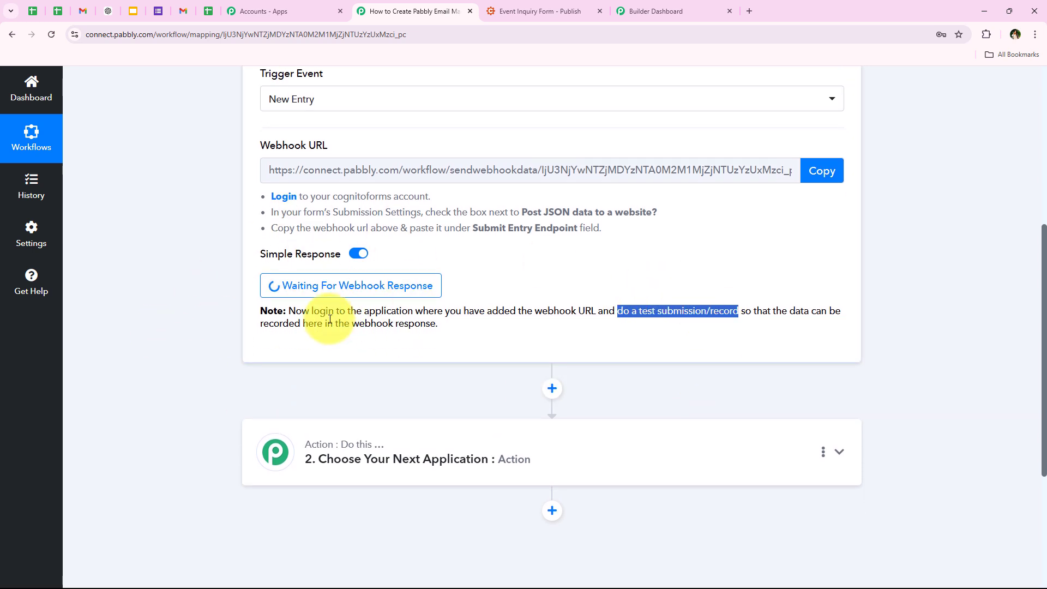
scroll(176, 342, "up", 2)
scroll(175, 342, "up", 2)
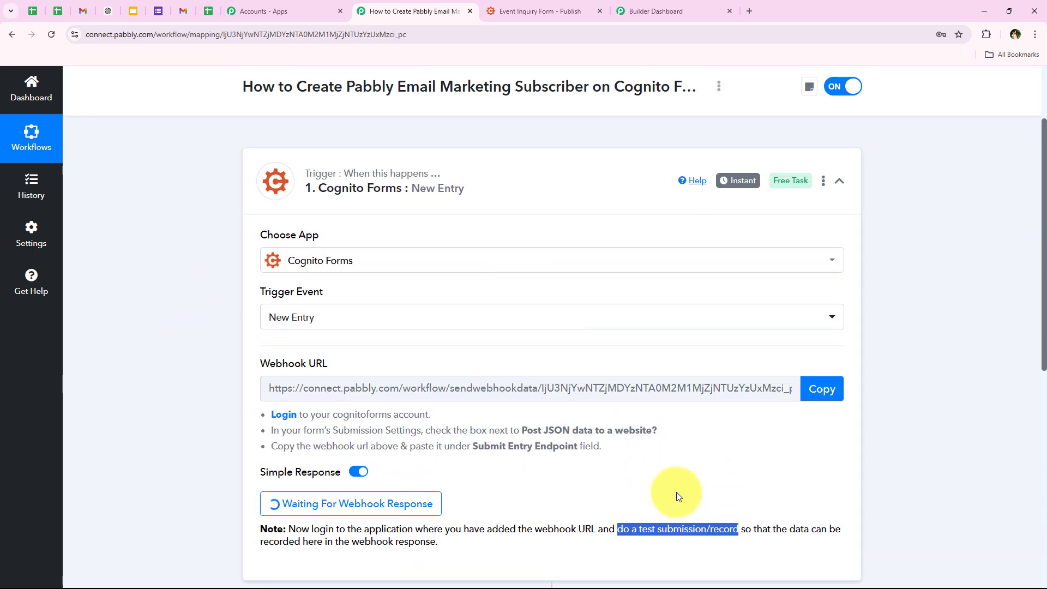
scroll(175, 320, "down", 2)
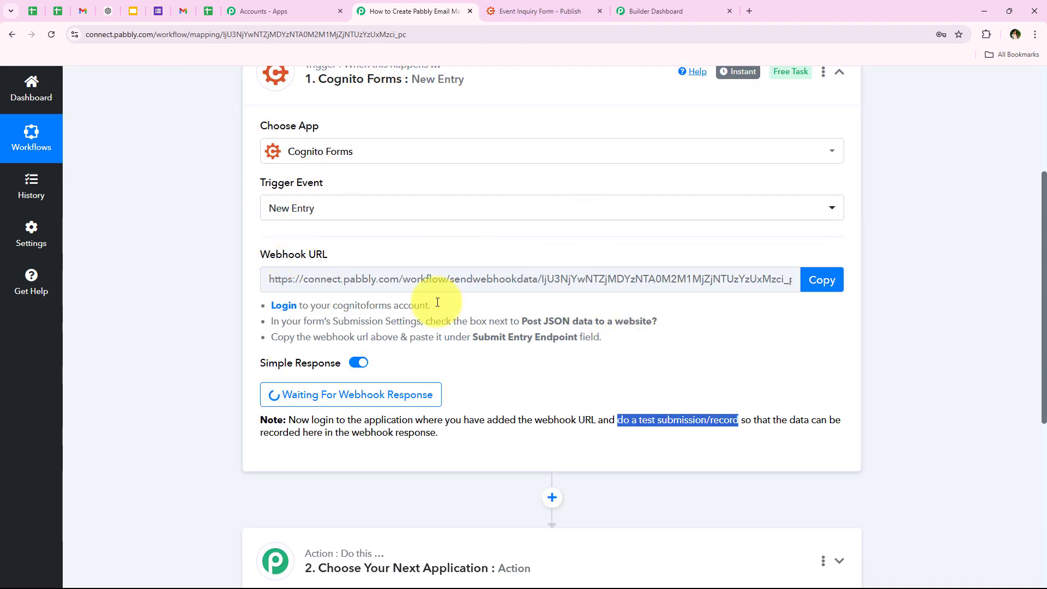
left_click(166, 363)
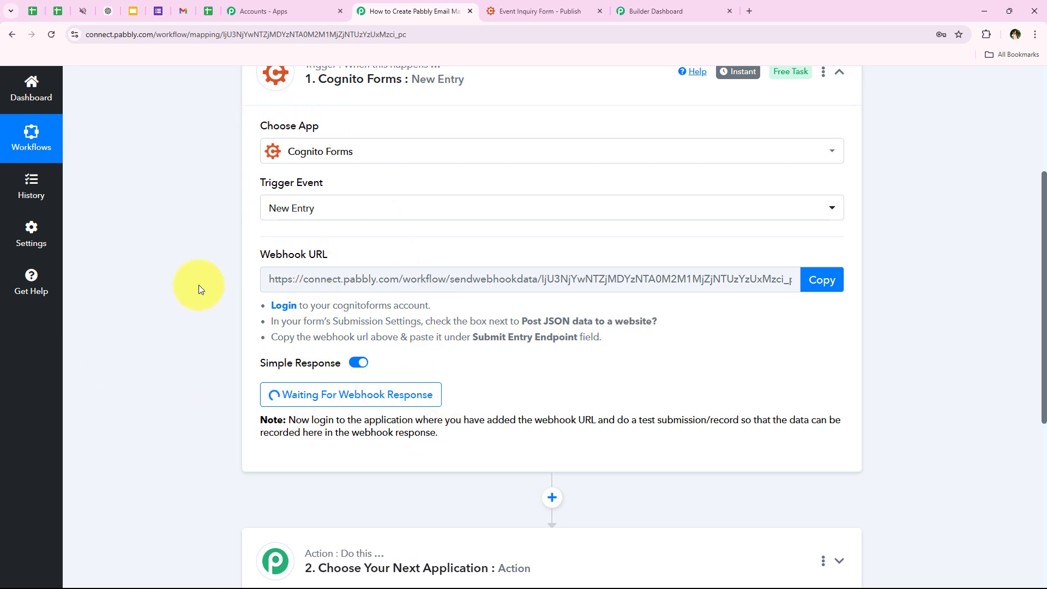
scroll(195, 356, "down", 1)
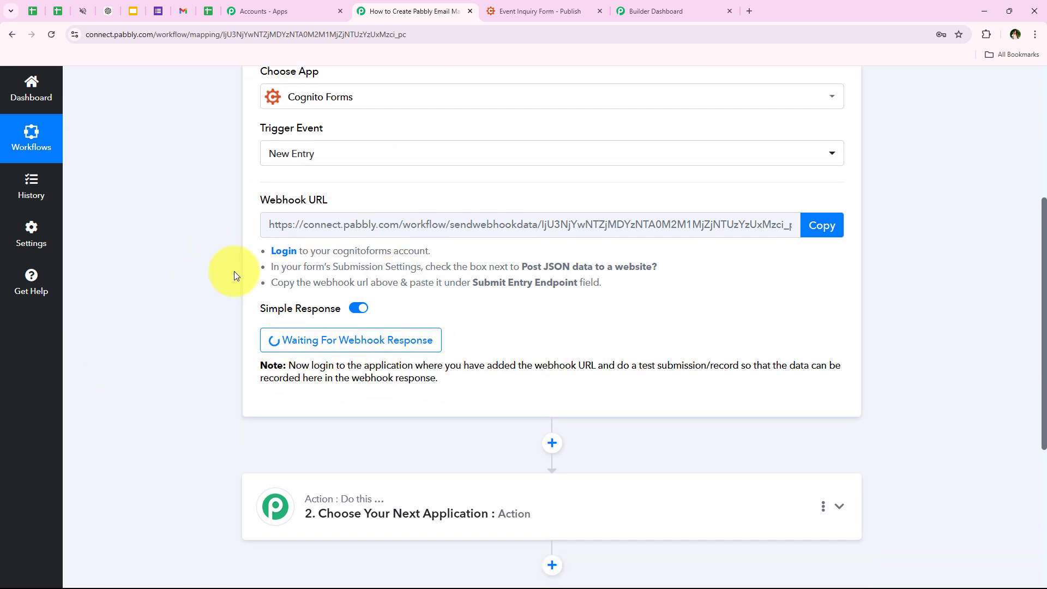
scroll(182, 251, "down", 1)
scroll(376, 327, "up", 3)
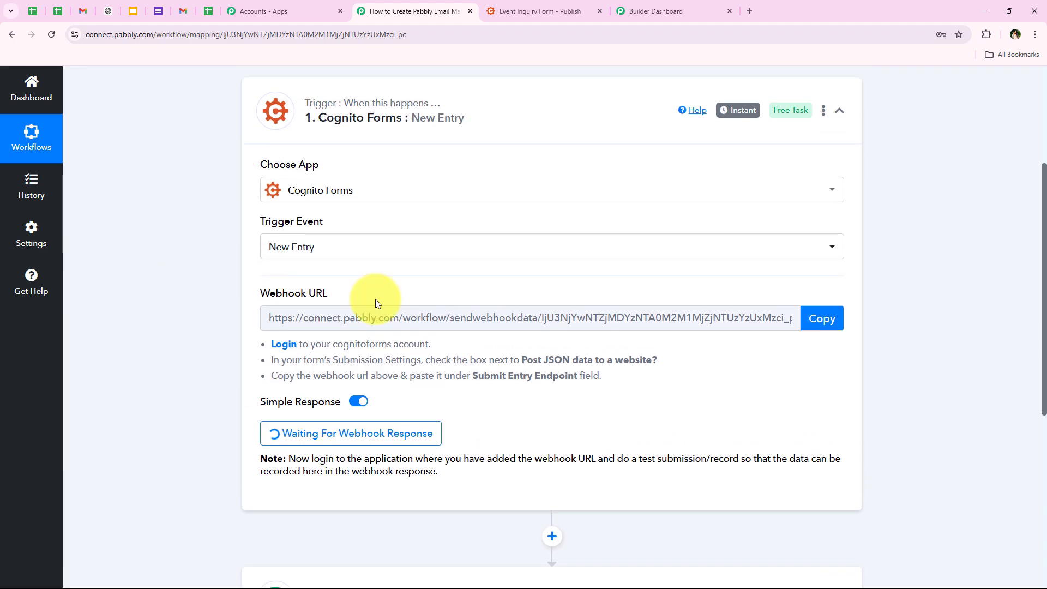
left_click(537, 10)
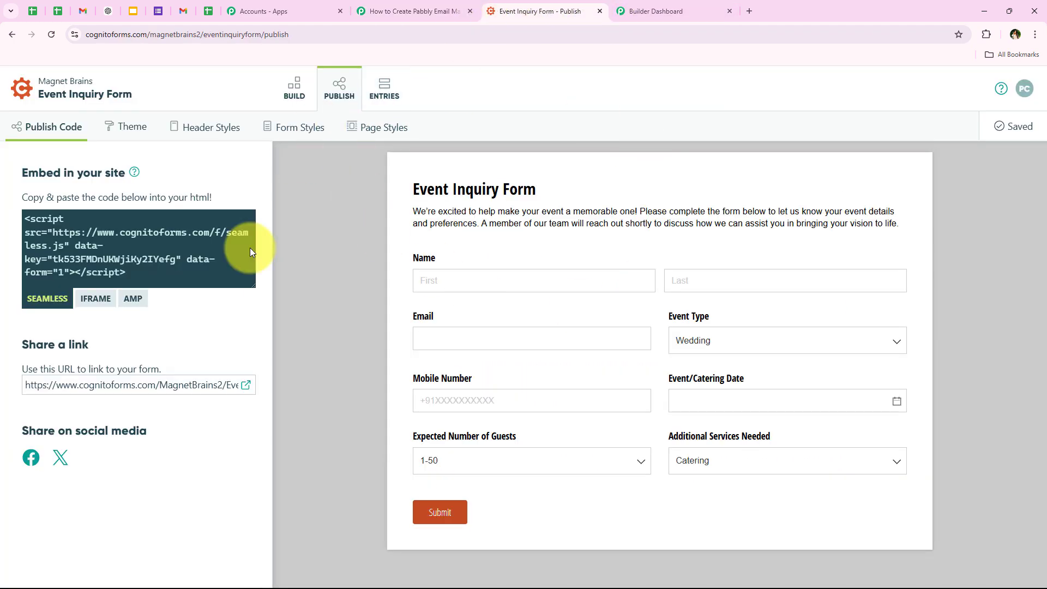
- On the shared form, autofill the contact details, choose Corporate Event, and correct the mobile number
left_click(245, 392)
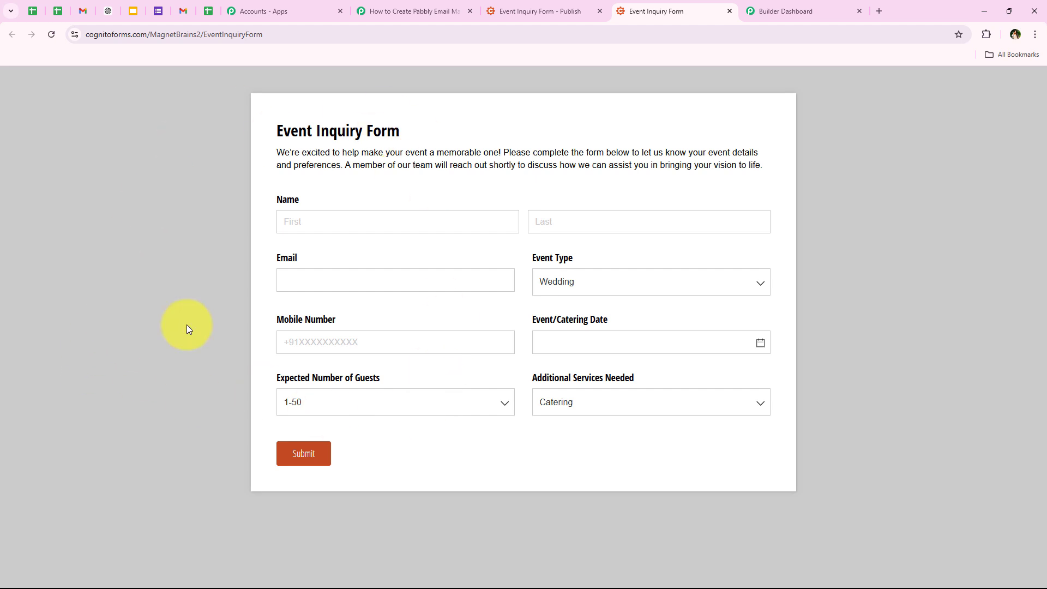
left_click(338, 227)
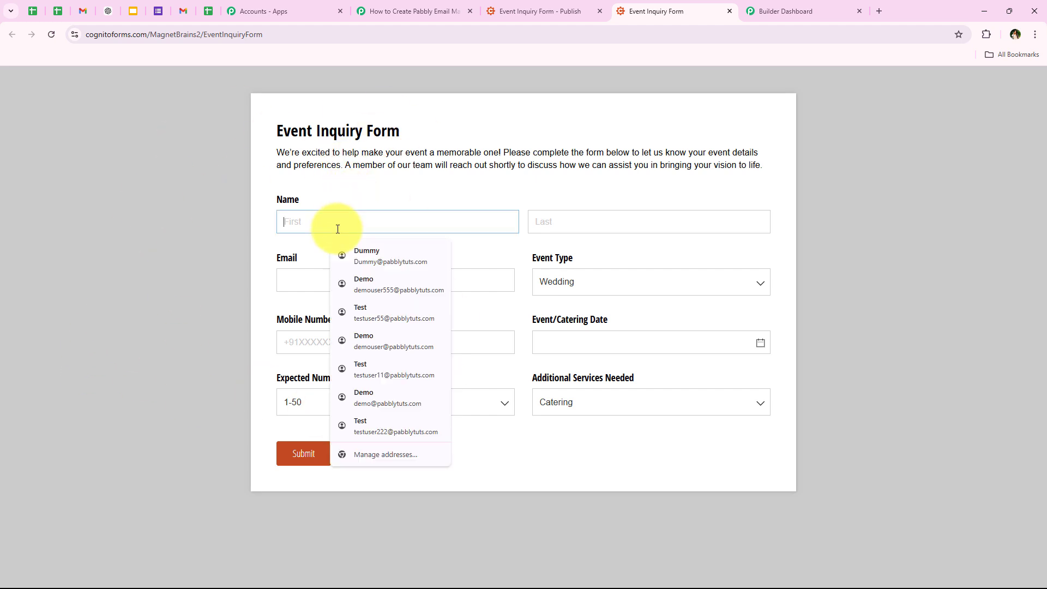
left_click(273, 201)
left_click(305, 225)
left_click(380, 281)
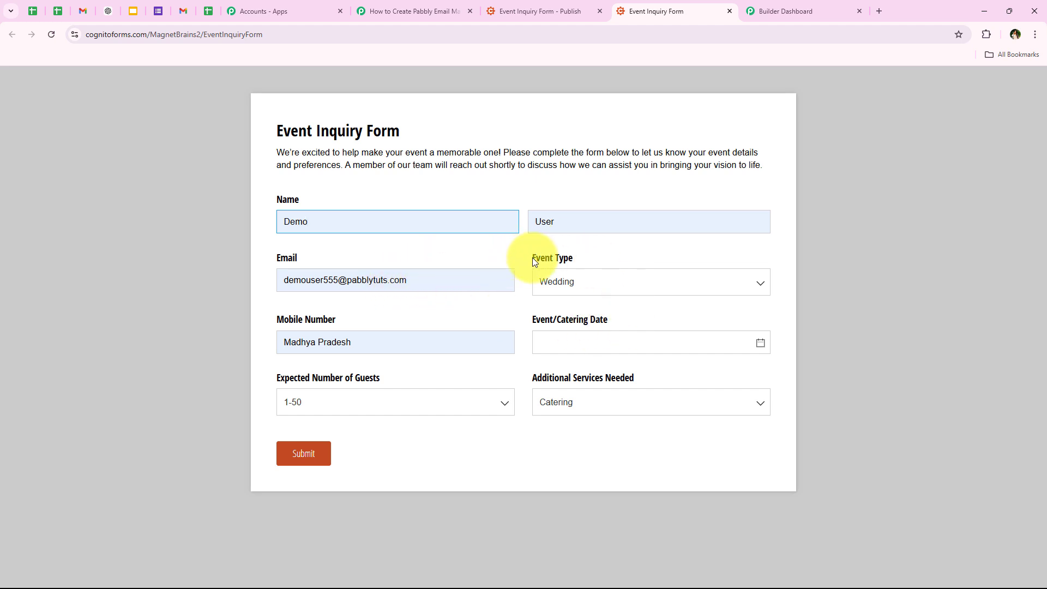
left_click(619, 281)
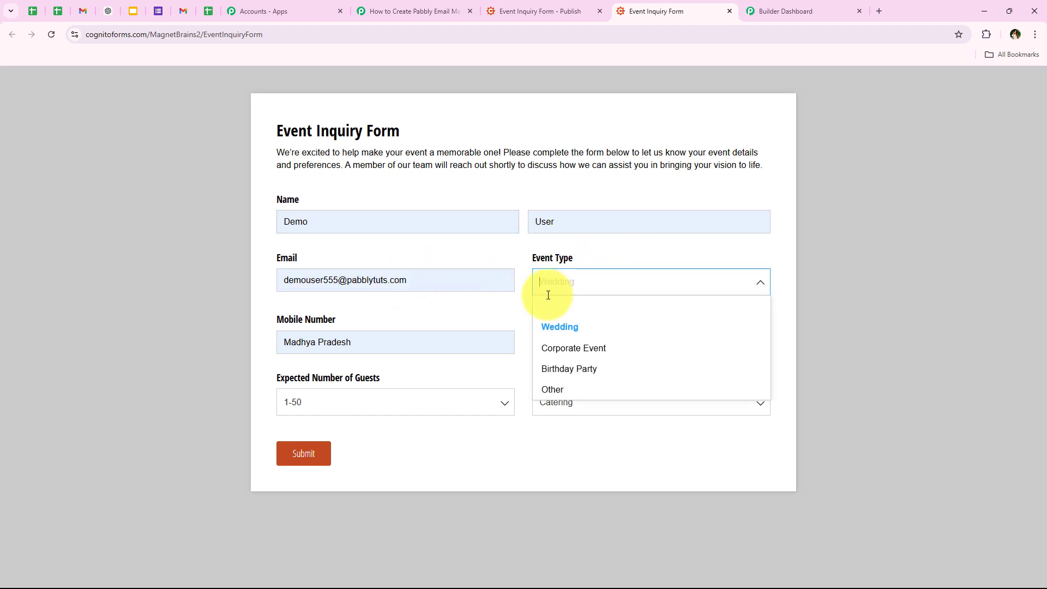
left_click(550, 349)
left_click_drag(274, 312, 171, 341)
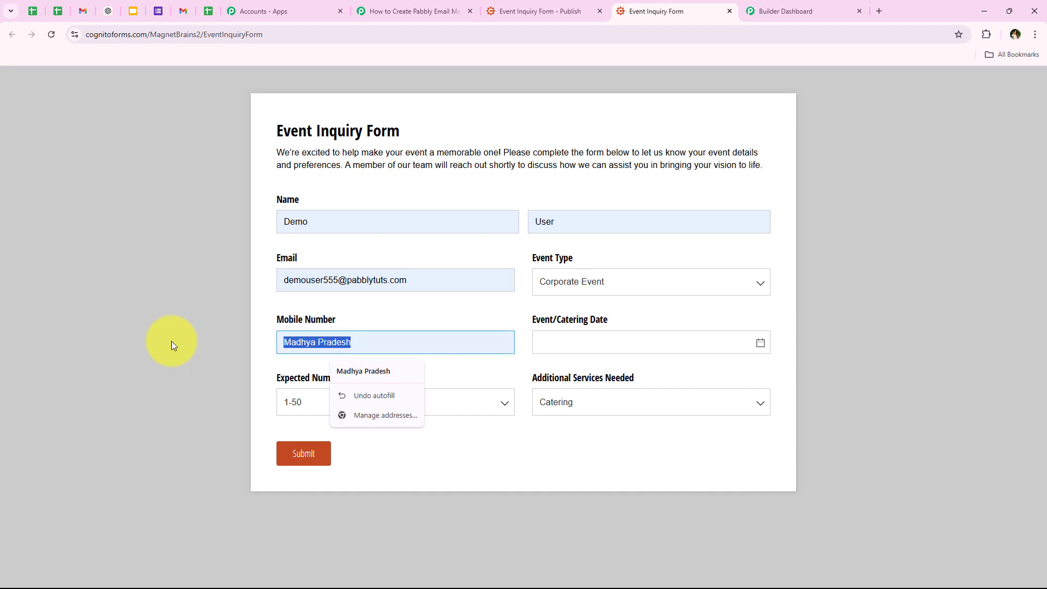
type("1111111111")
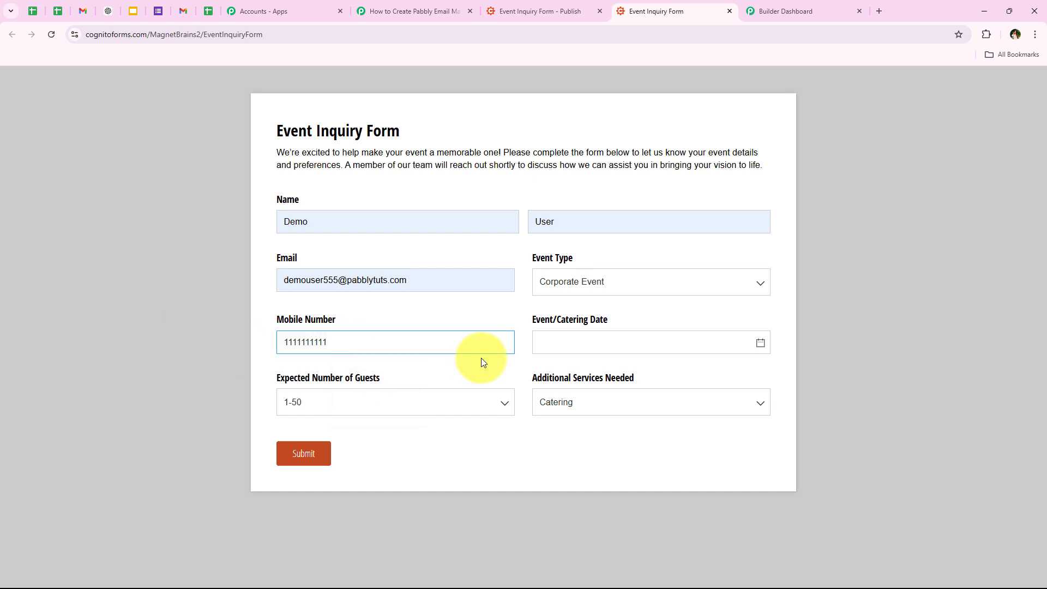
- Set the event date to 2 November 2024, guests 1-50, add Decorations, and submit the entry
left_click(538, 345)
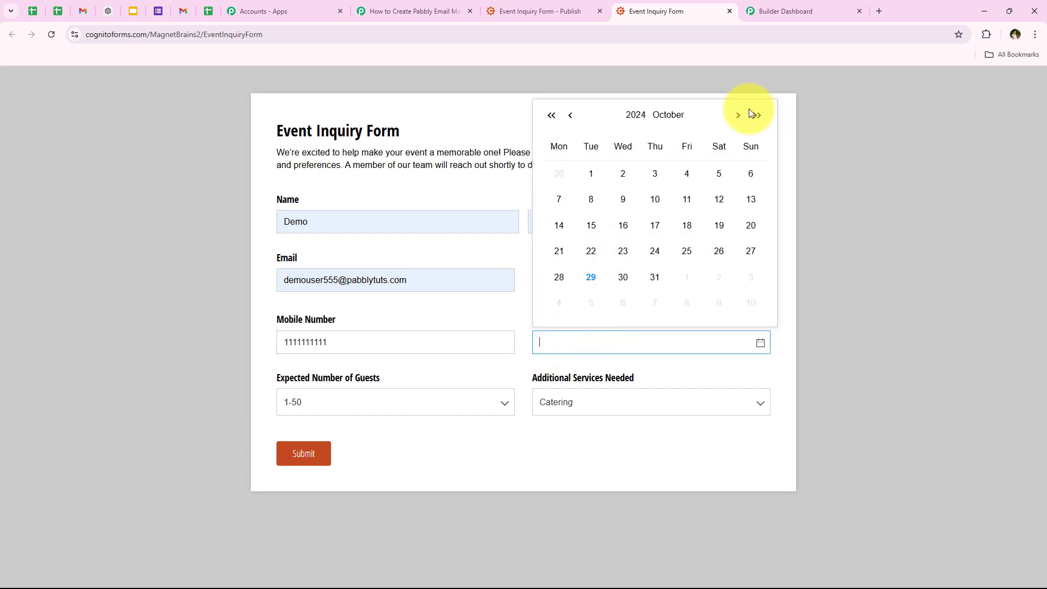
left_click(748, 114)
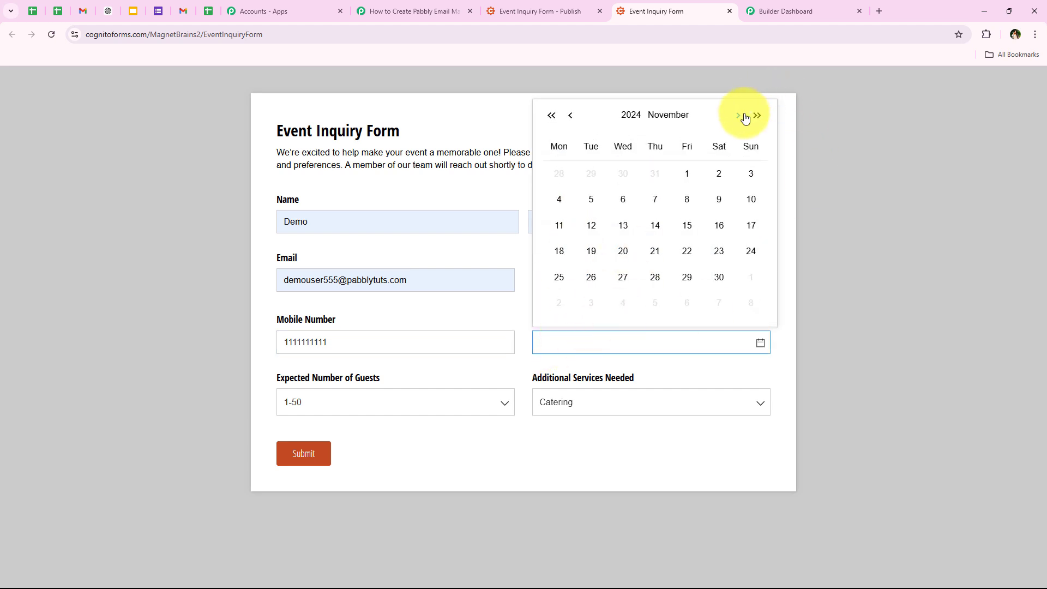
left_click(718, 184)
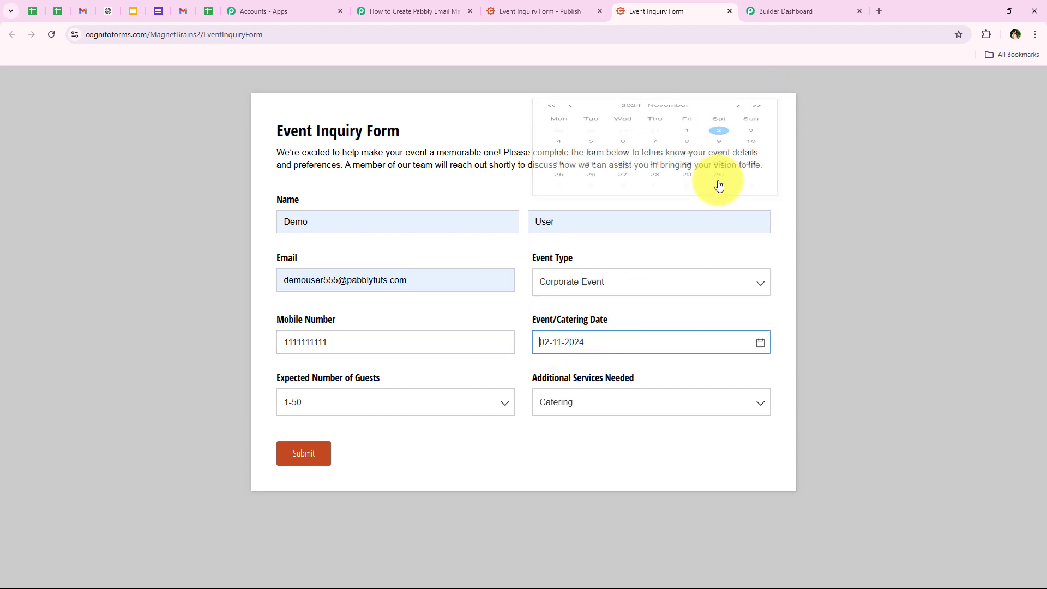
double_click(276, 376)
left_click(389, 387)
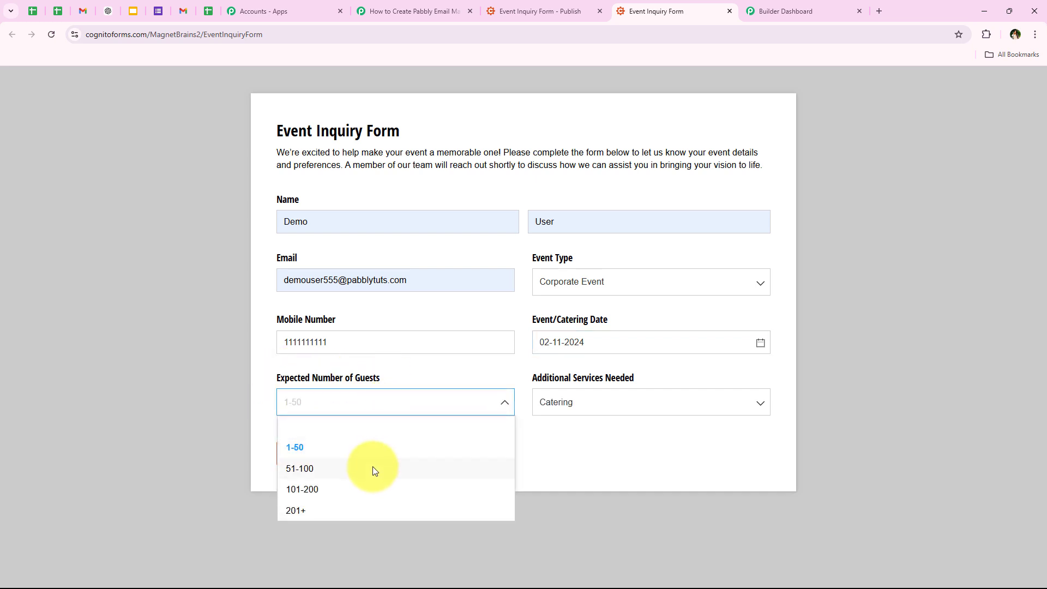
left_click(355, 447)
left_click(528, 377)
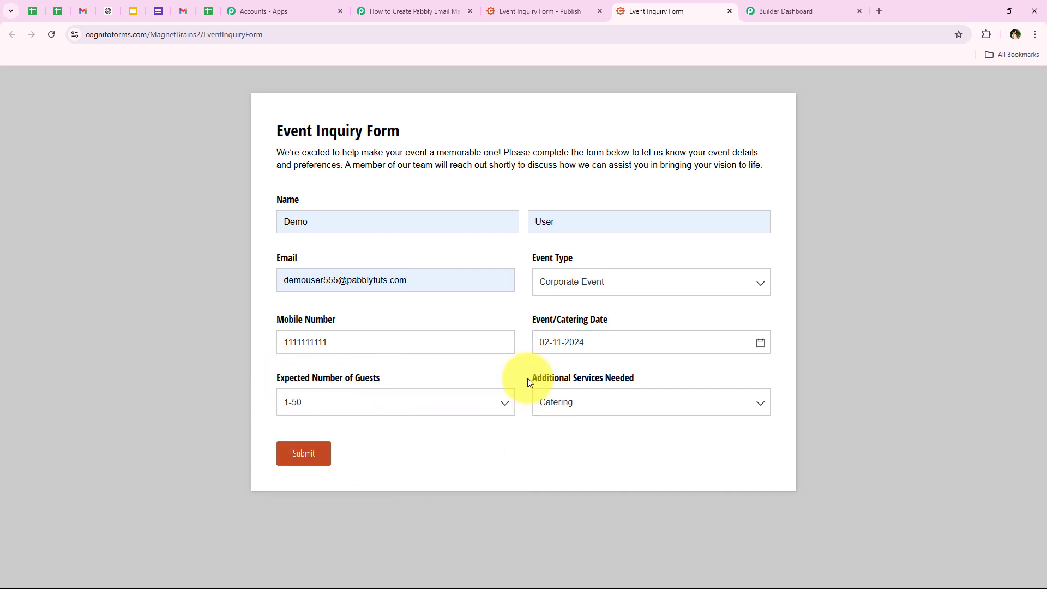
left_click(646, 400)
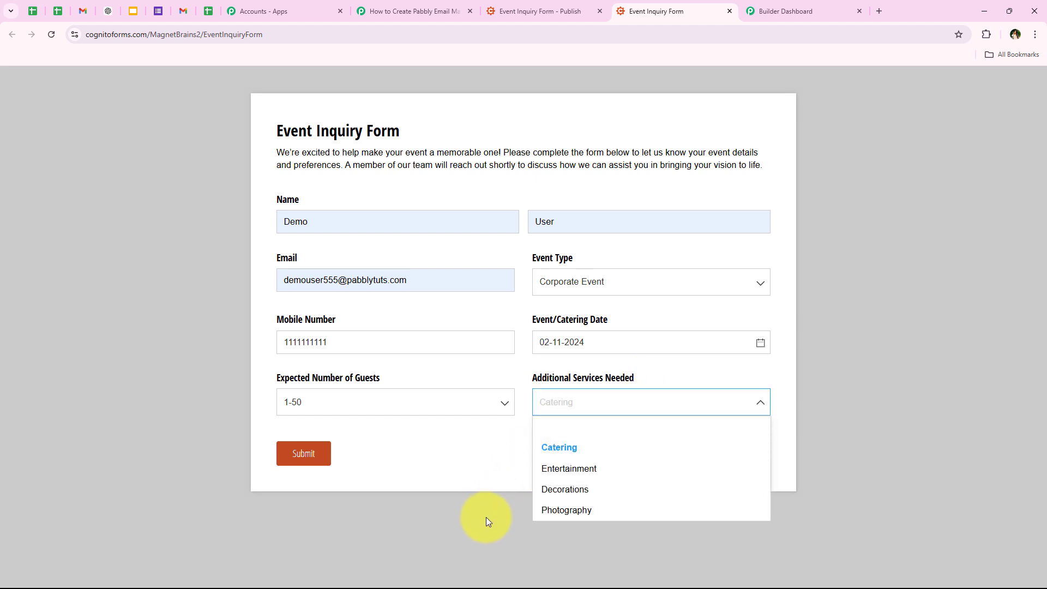
left_click(650, 490)
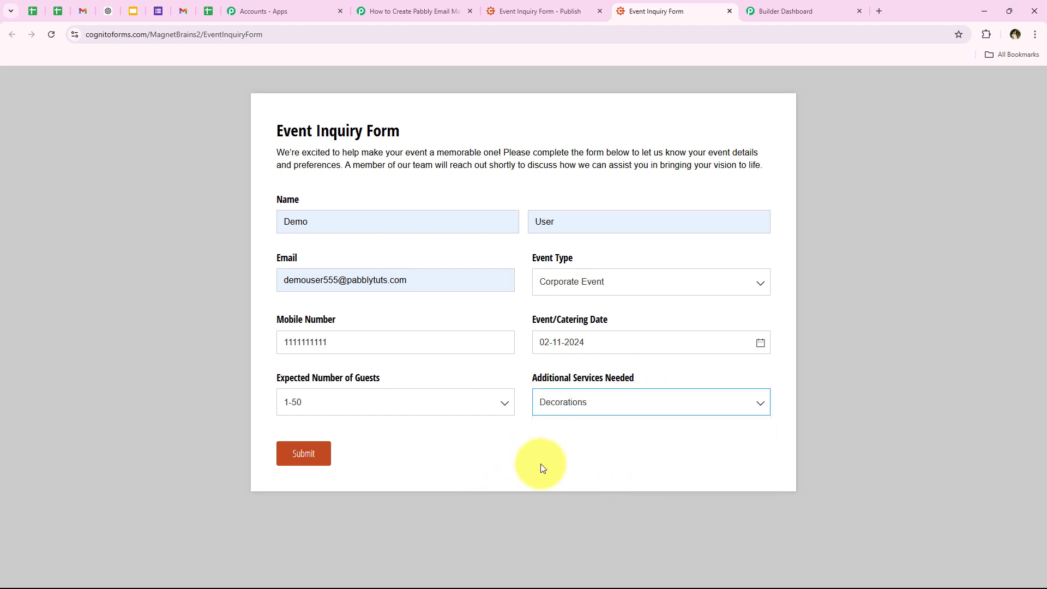
left_click(309, 458)
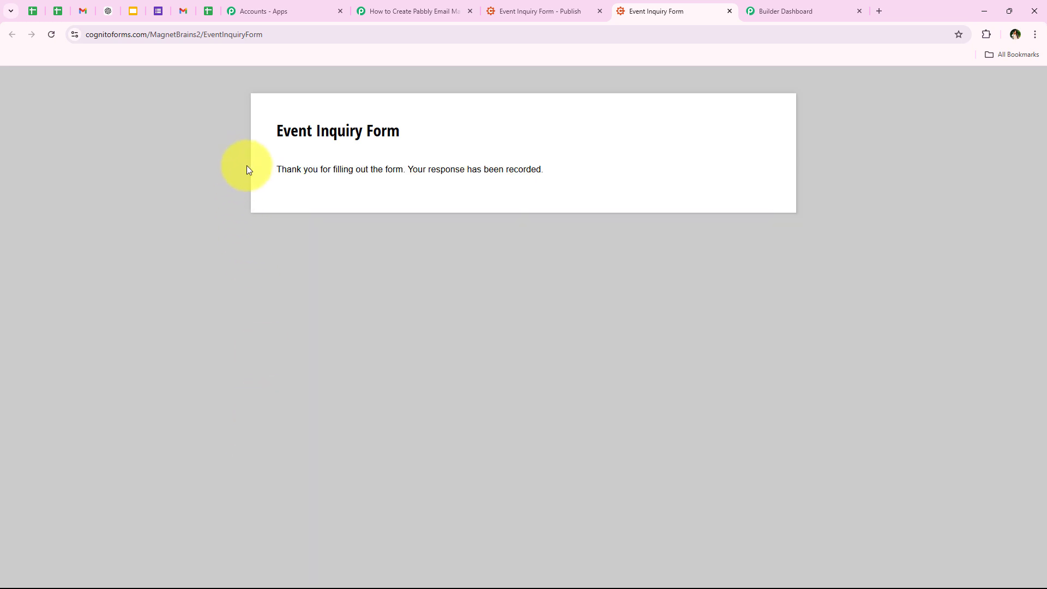
left_click_drag(246, 165, 595, 172)
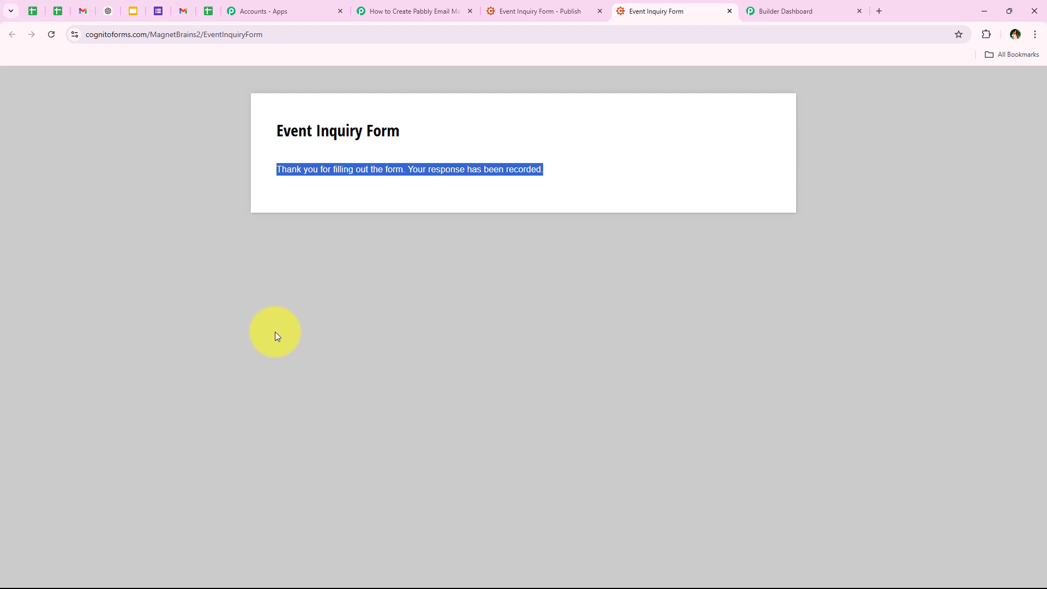
left_click(424, 7)
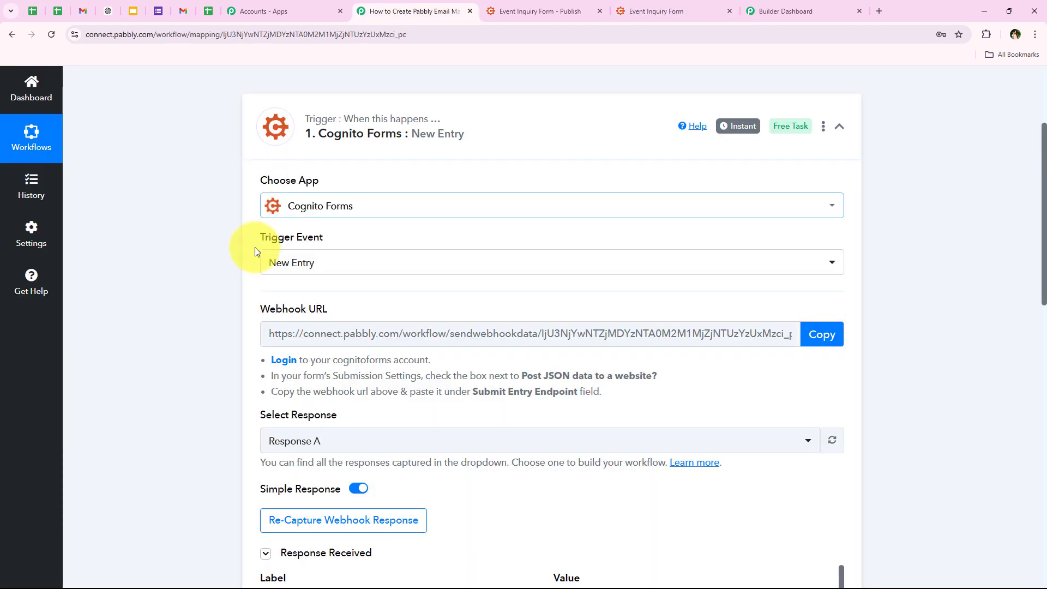
scroll(240, 289, "down", 4)
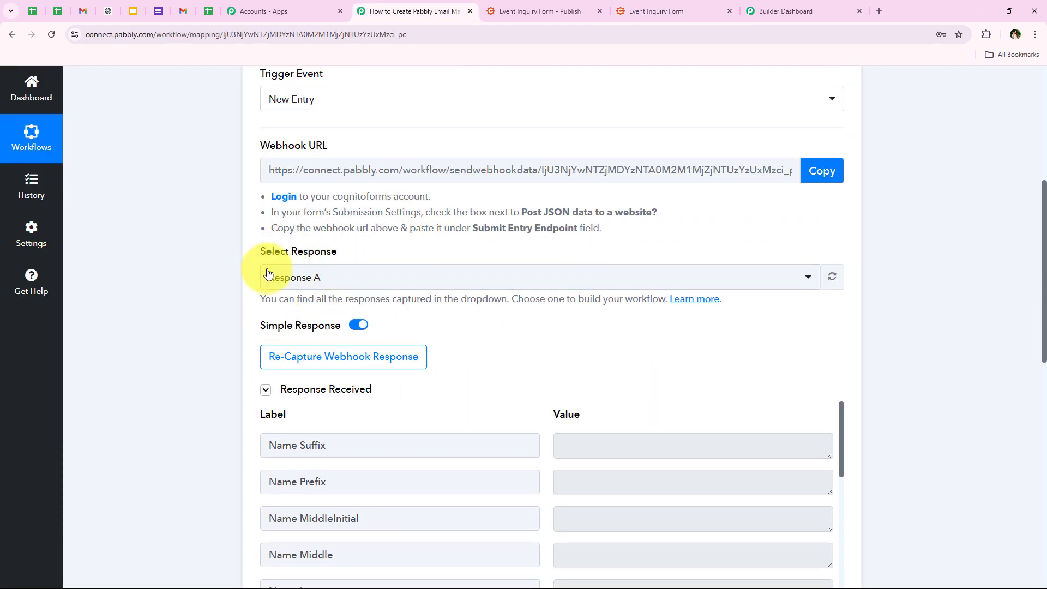
scroll(145, 335, "down", 4)
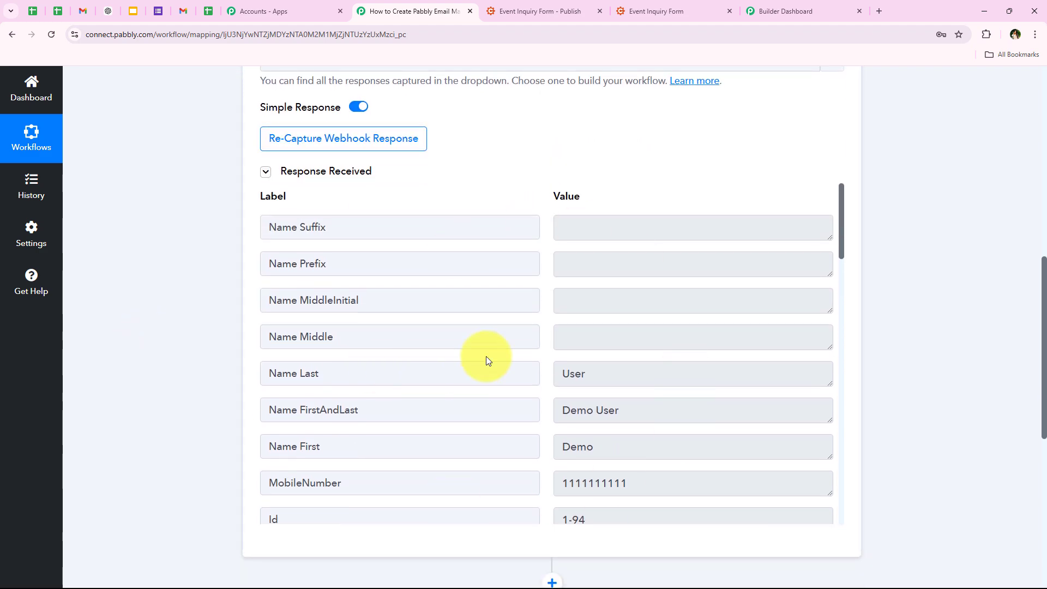
scroll(486, 357, "down", 2)
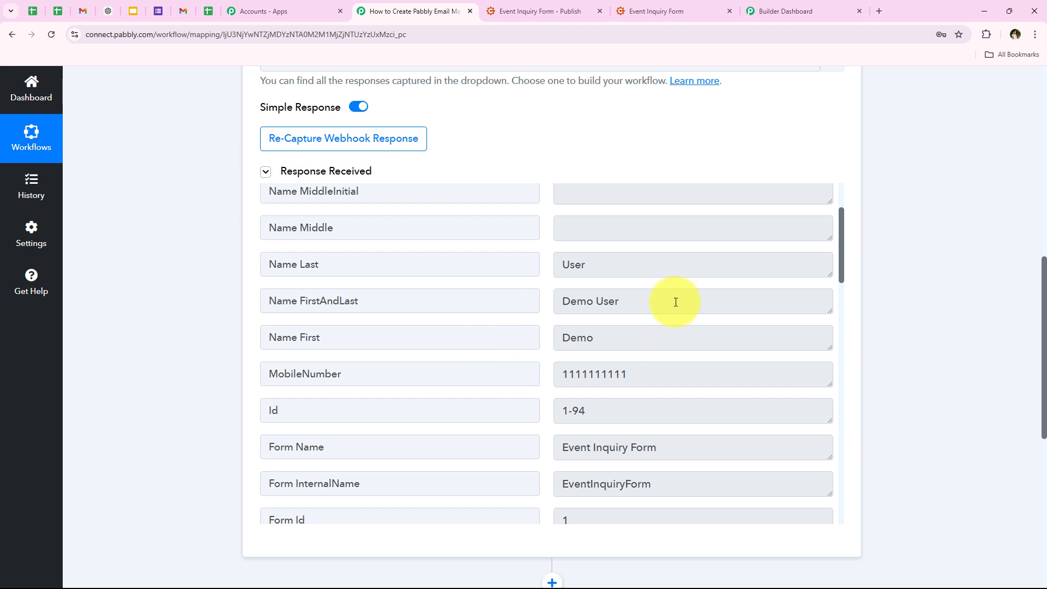
left_click_drag(675, 299, 436, 299)
left_click(647, 381)
left_click_drag(647, 381, 492, 377)
scroll(743, 393, "up", 1)
scroll(743, 394, "down", 1)
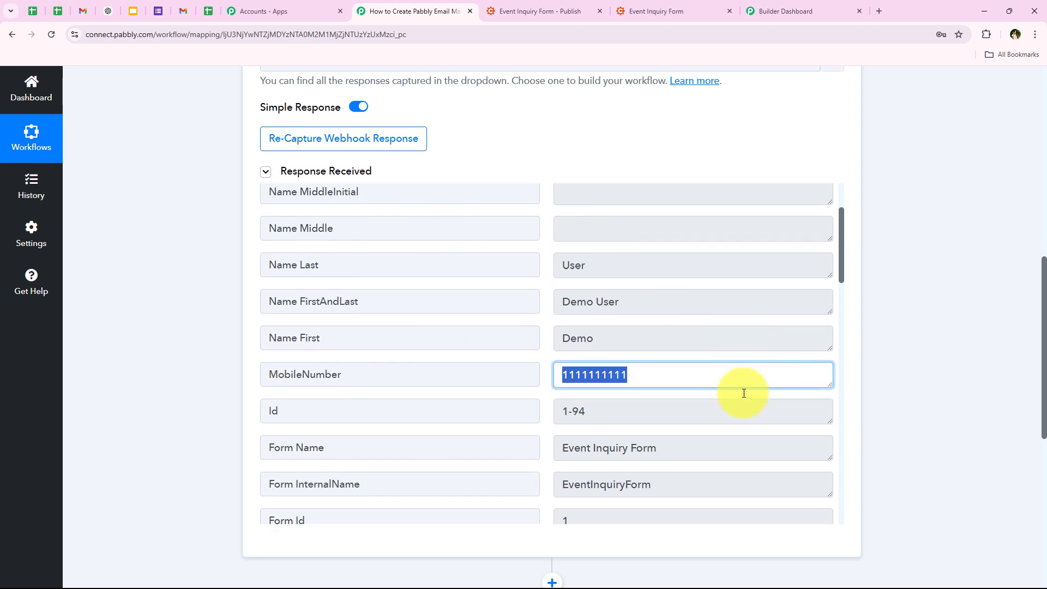
scroll(743, 394, "up", 2)
scroll(743, 393, "down", 4)
scroll(743, 393, "down", 1)
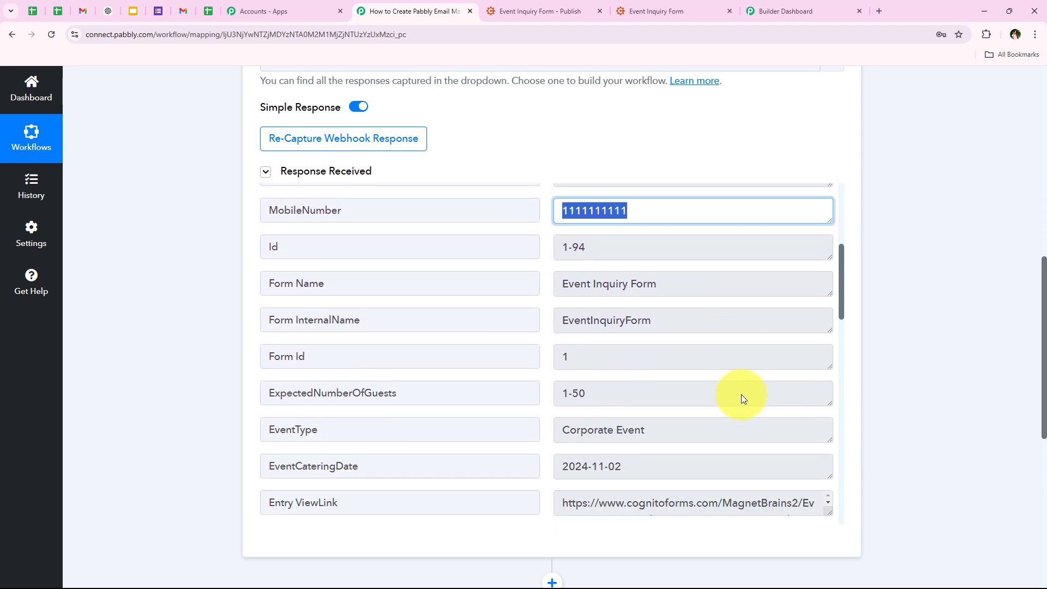
left_click(584, 392)
left_click_drag(584, 392, 519, 397)
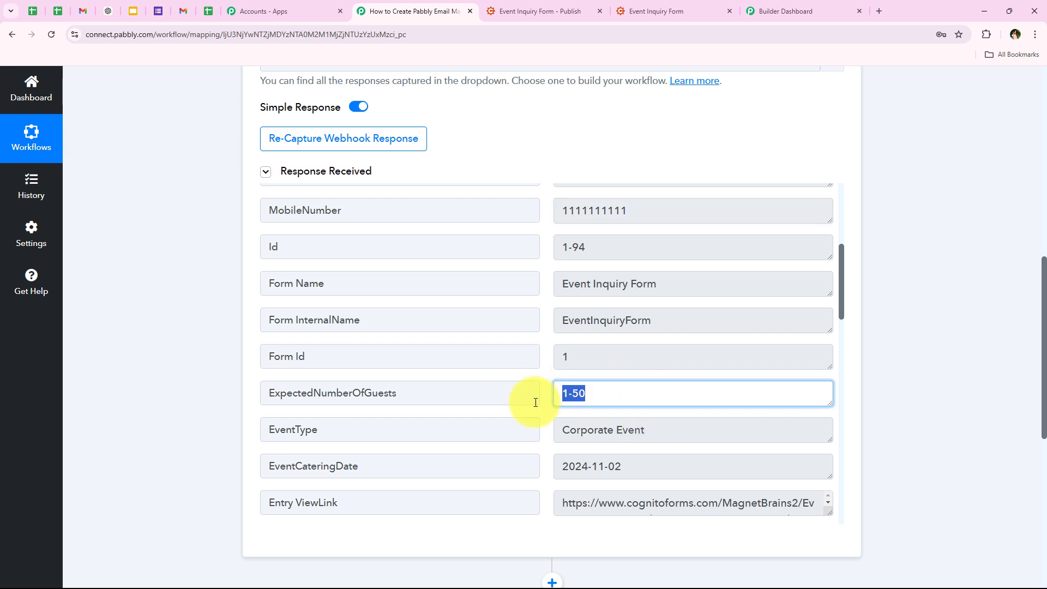
left_click(594, 430)
left_click_drag(595, 430, 557, 432)
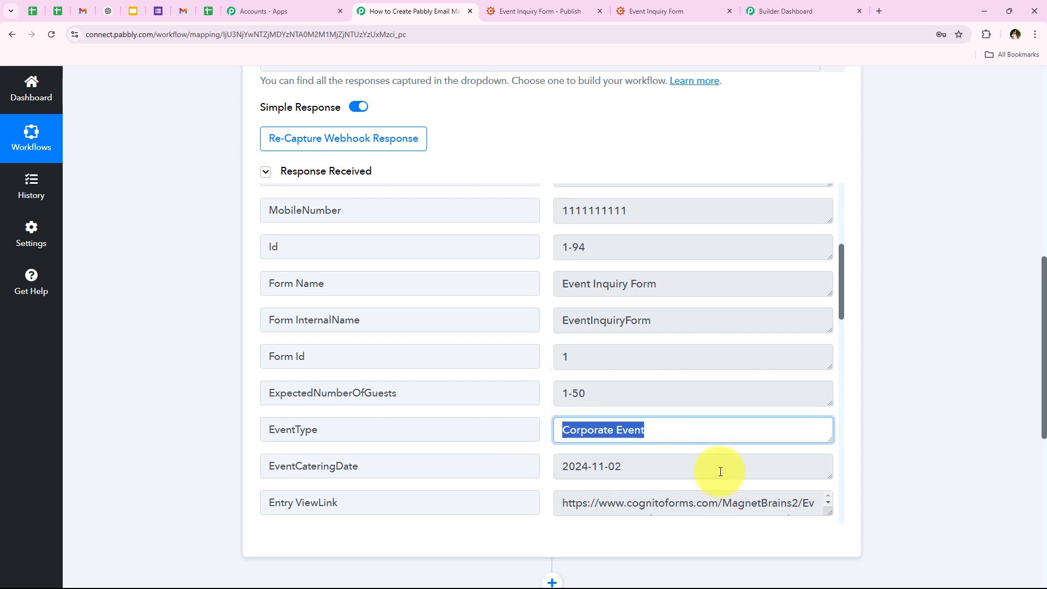
left_click_drag(720, 471, 362, 474)
left_click(195, 398)
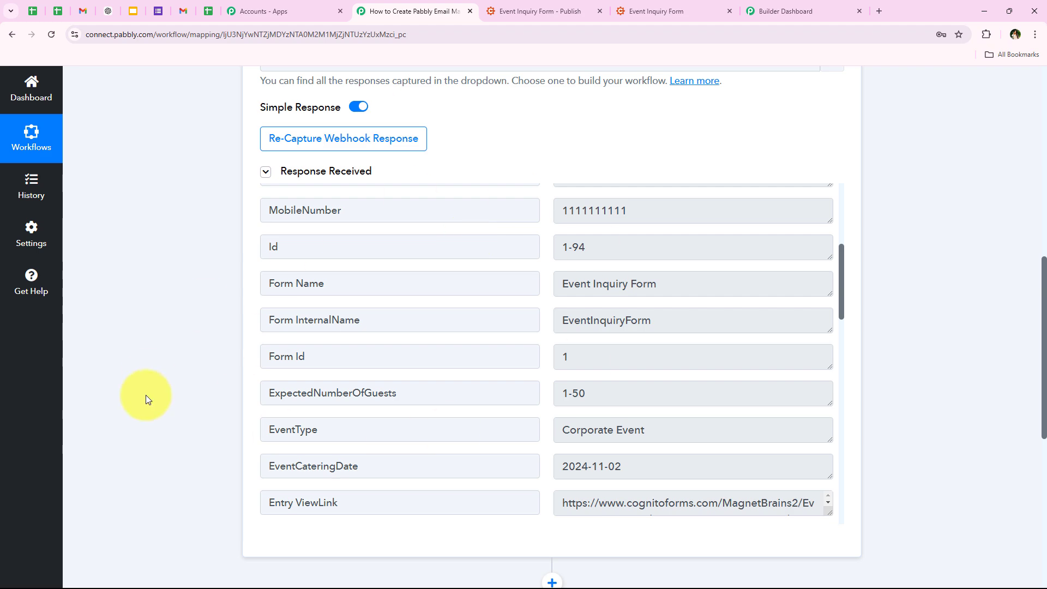
middle_click(145, 416)
middle_click(162, 283)
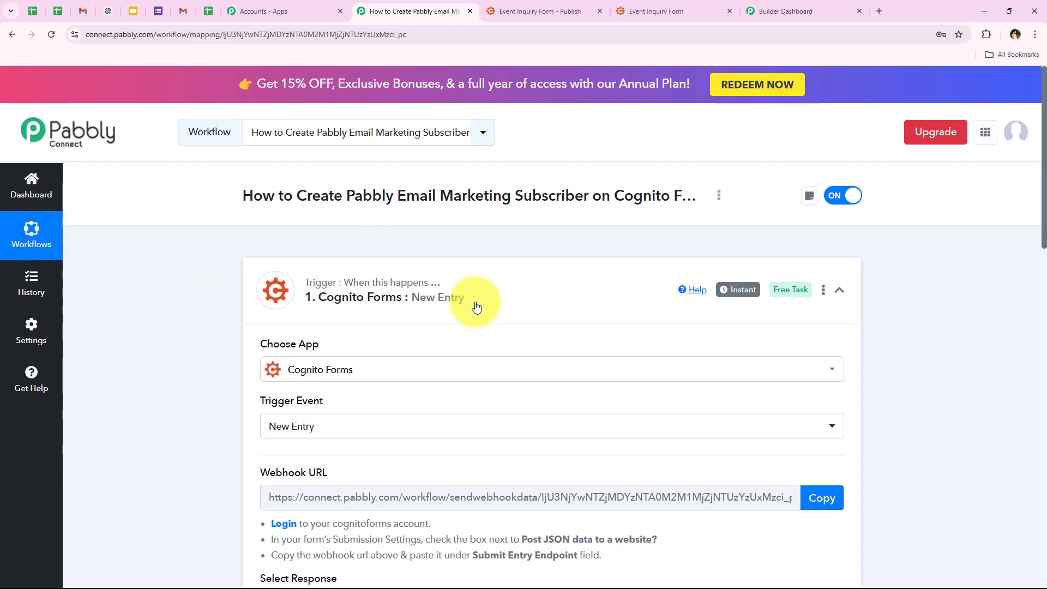
- Search 'PabblyE' in the action step's app list and choose Pabbly Email Marketing
left_click(493, 272)
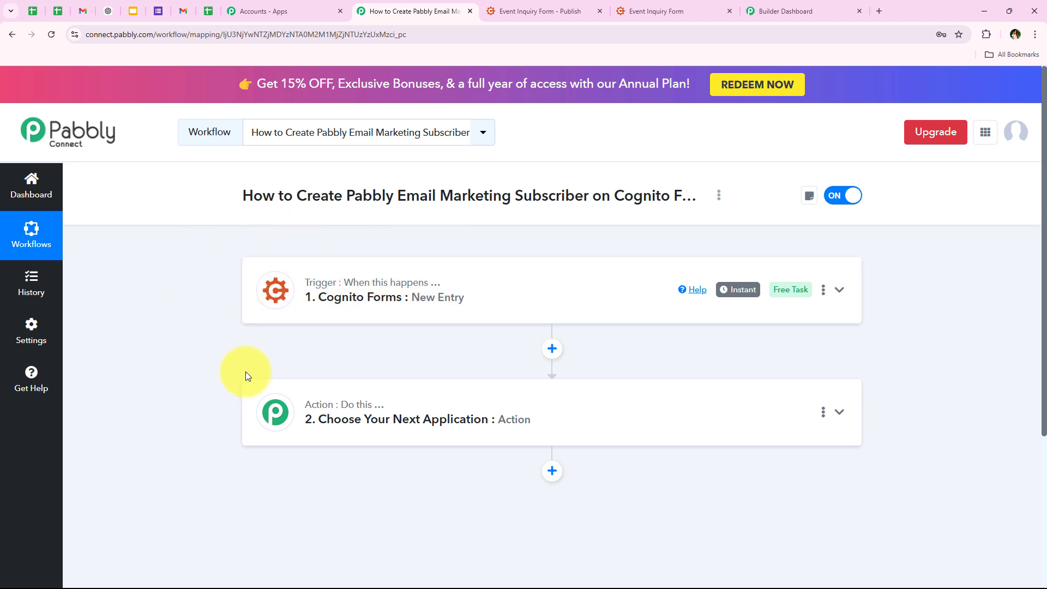
scroll(245, 371, "down", 1)
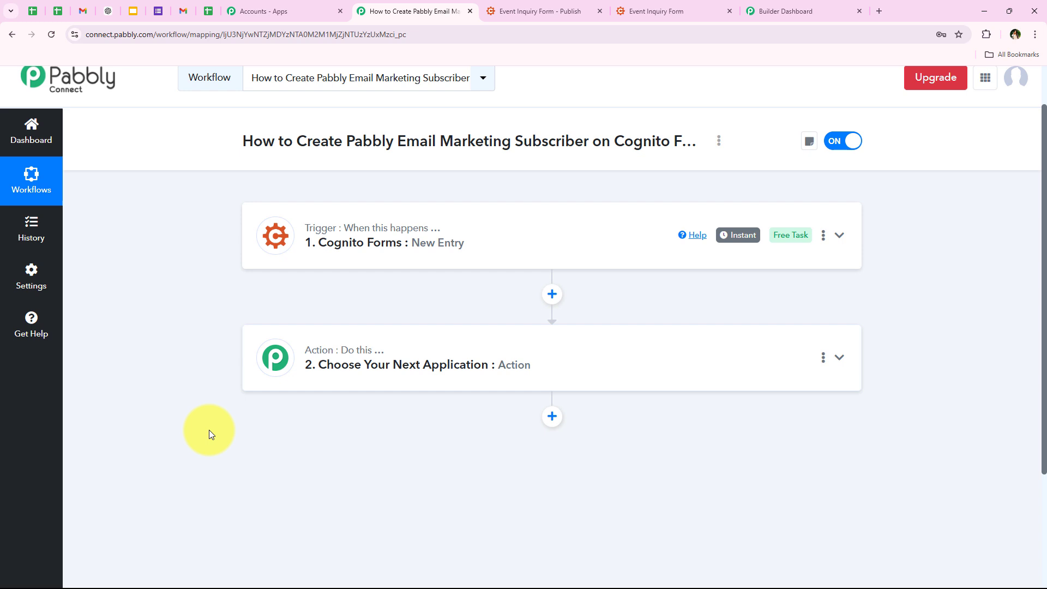
left_click(362, 361)
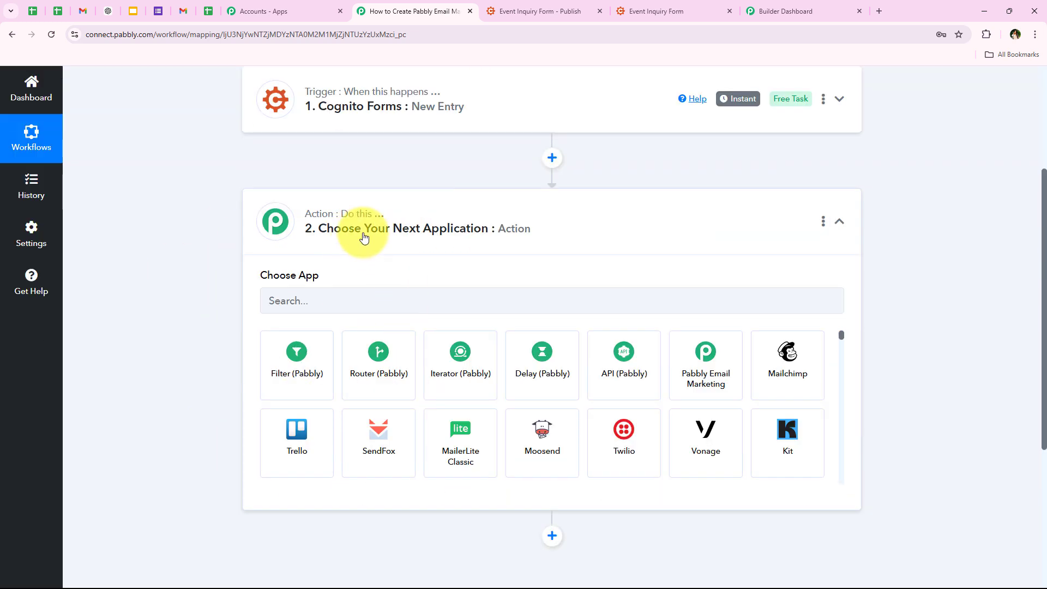
left_click(296, 304)
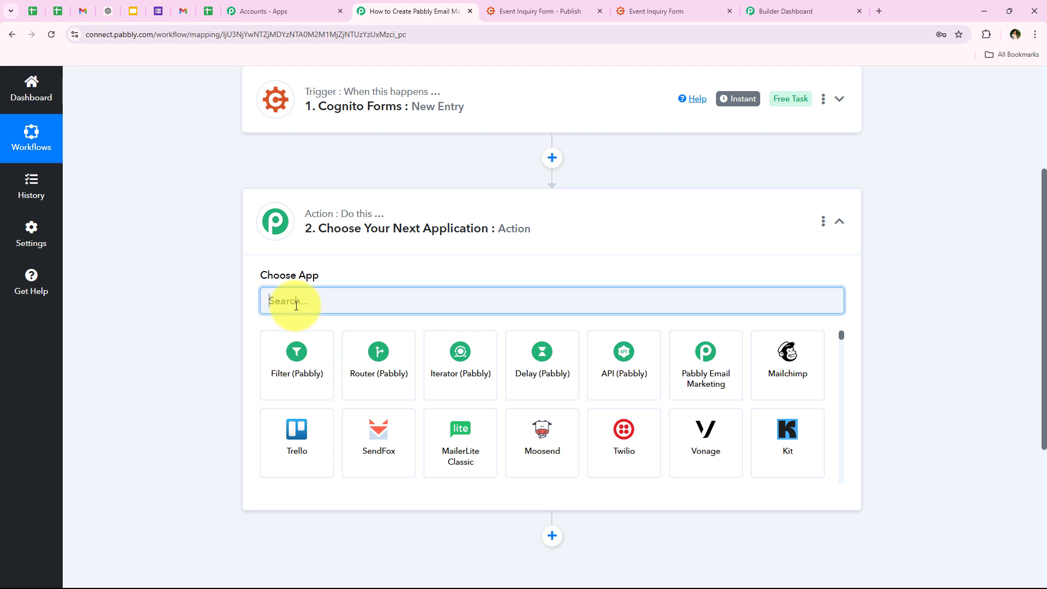
type("Pabbly")
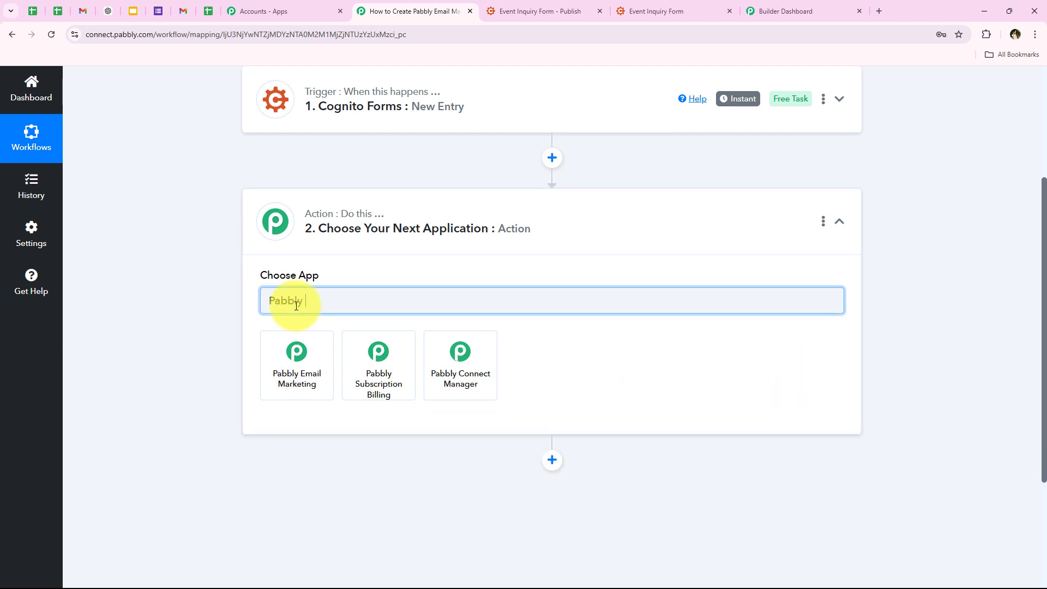
scroll(339, 141, "up", 2)
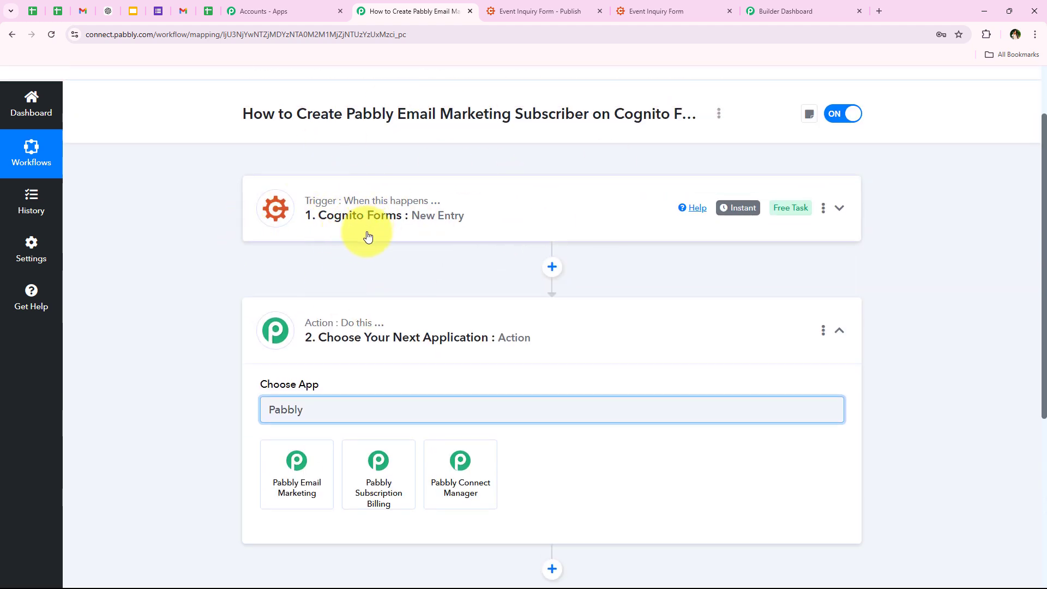
scroll(345, 294, "down", 1)
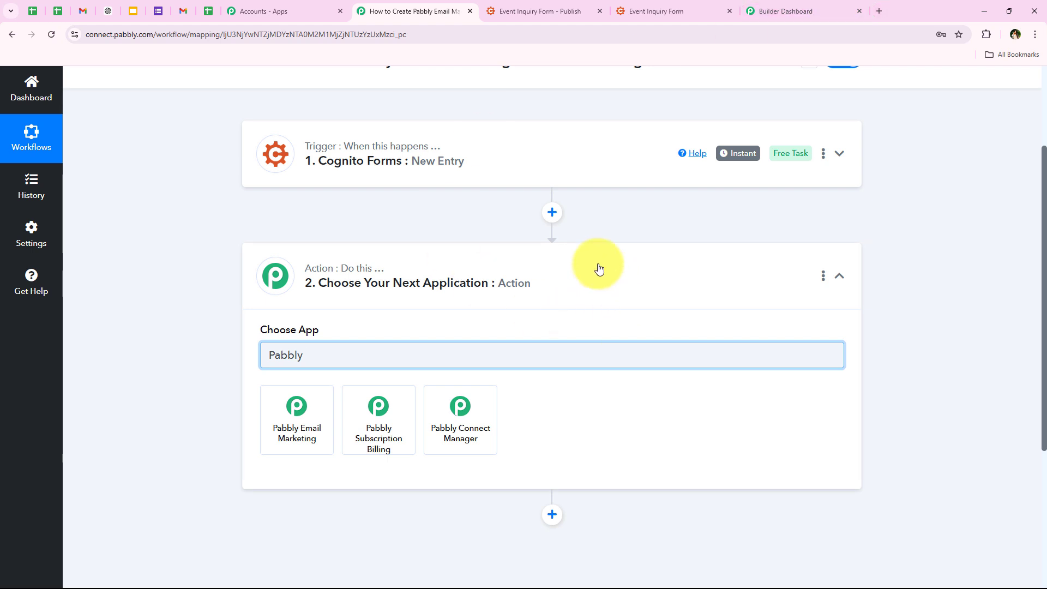
type("Email")
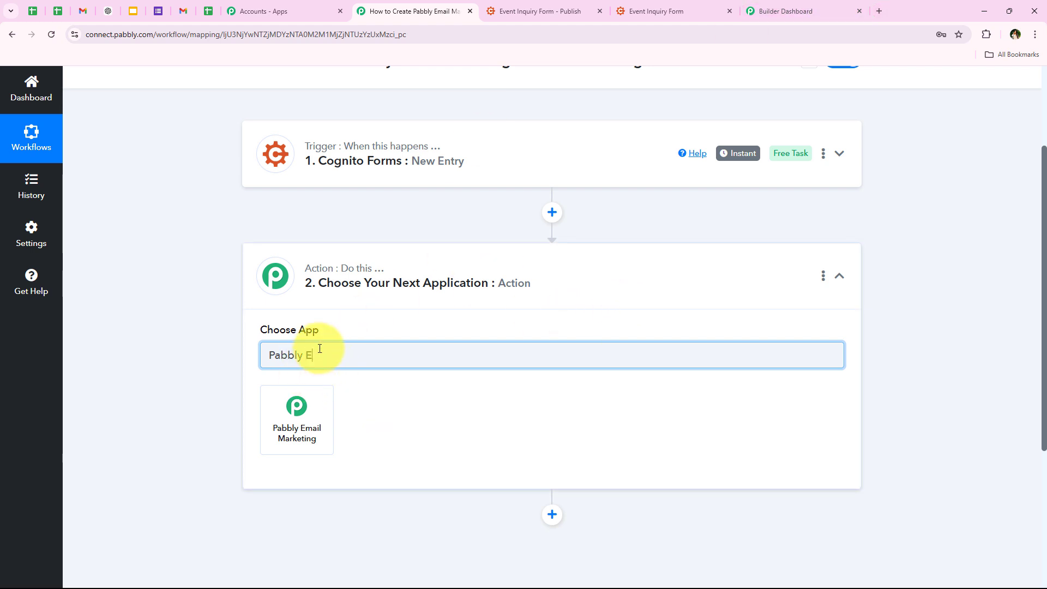
left_click(327, 410)
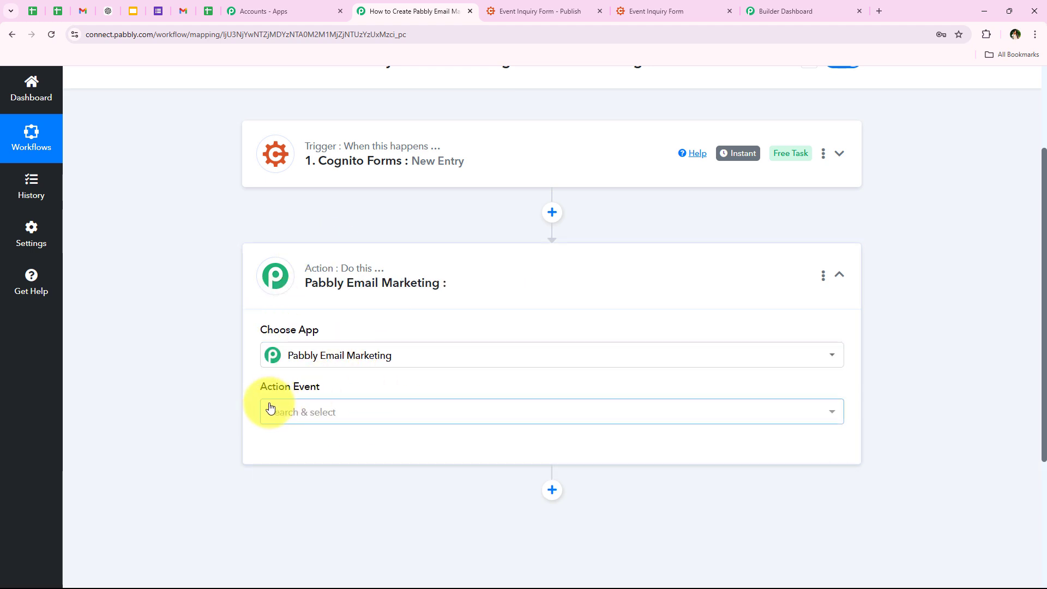
- Choose Add Subscribers as the action event and bring up the account connection panel
left_click_drag(258, 388, 344, 408)
left_click(344, 411)
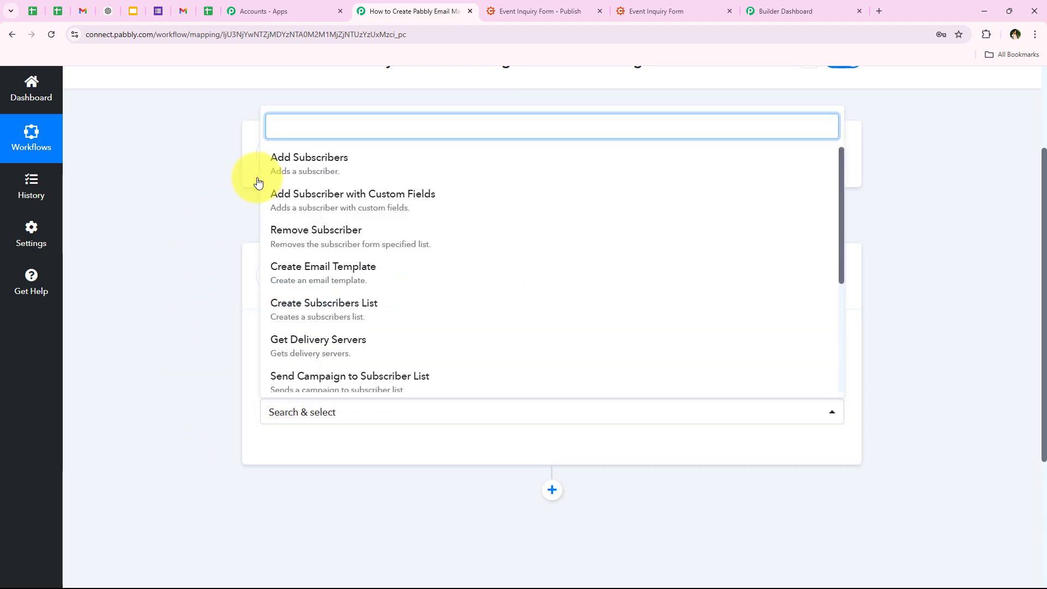
left_click(528, 161)
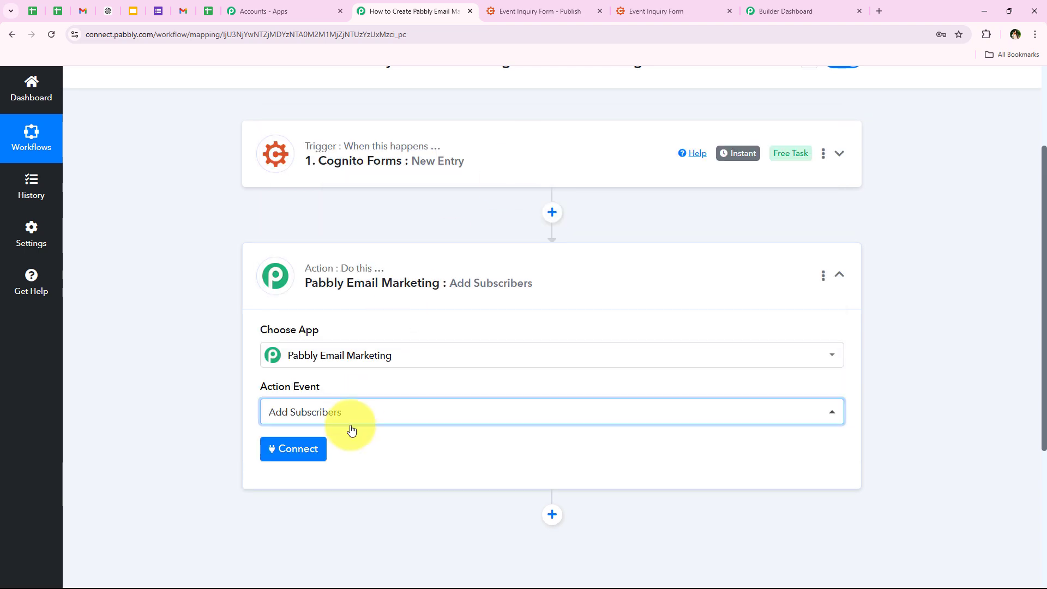
left_click(295, 452)
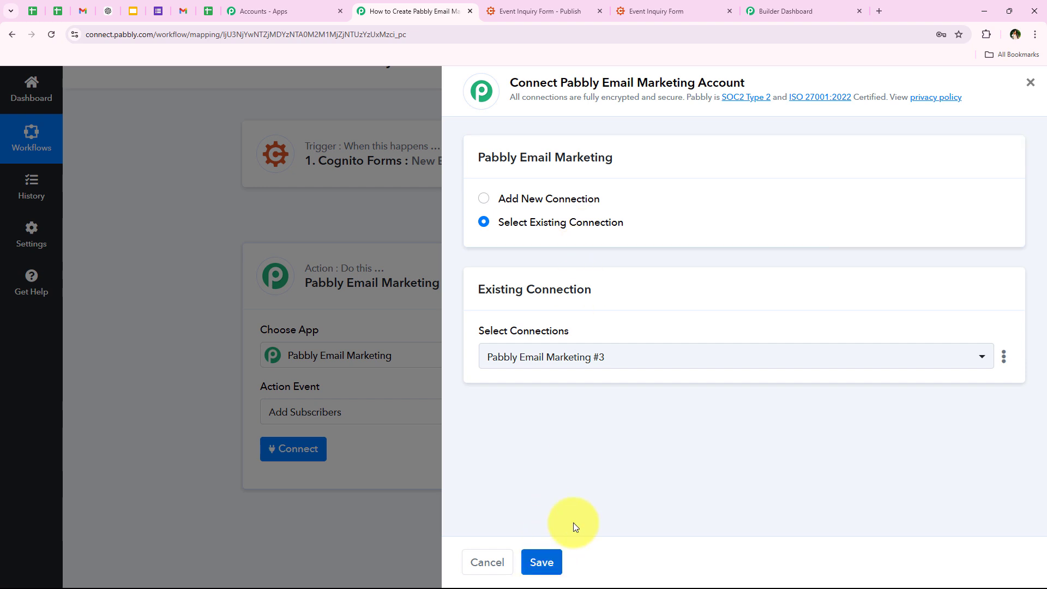
- Switch to adding a new connection, Pabbly Email Marketing #4, and read the bearer token instructions
left_click(561, 209)
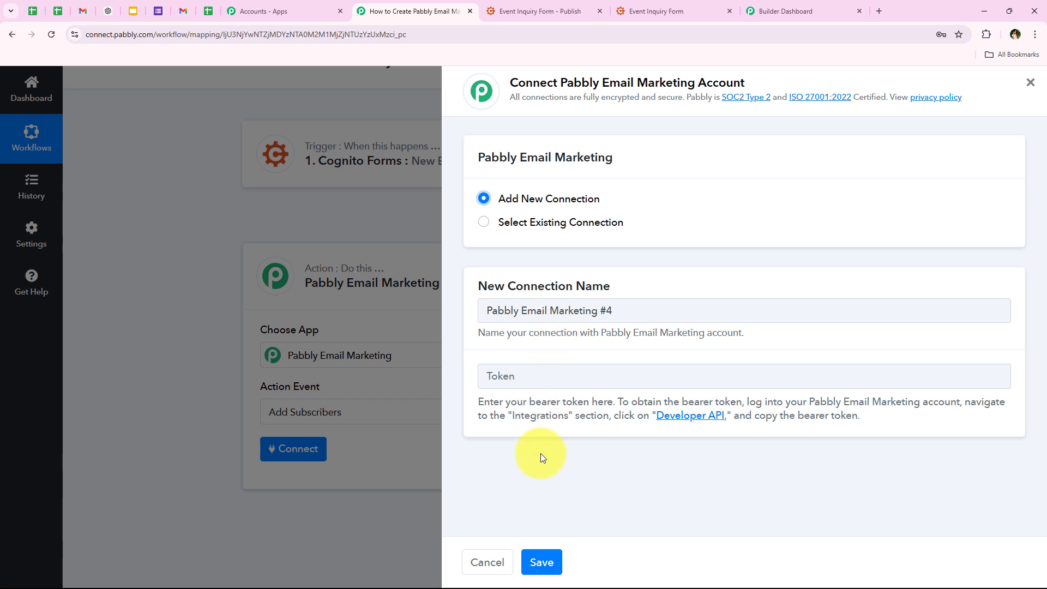
left_click_drag(623, 401, 875, 418)
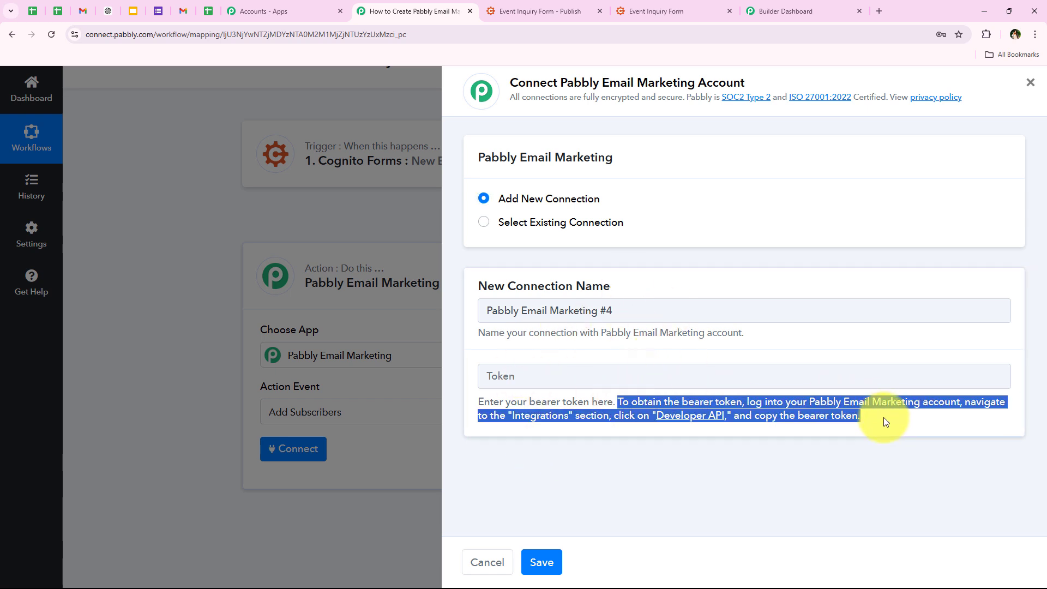
left_click(620, 409)
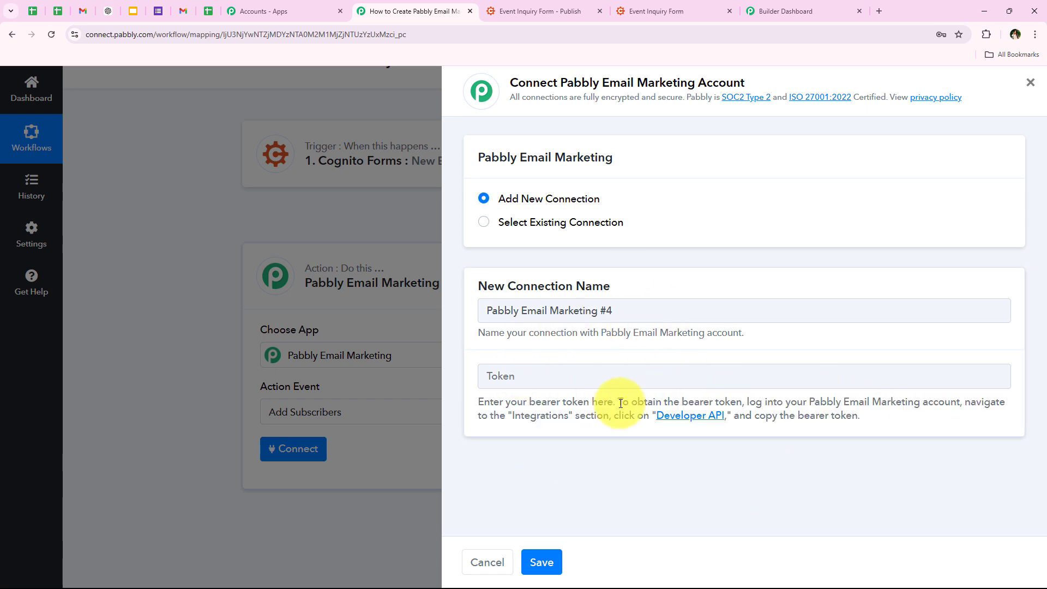
left_click_drag(614, 409, 964, 414)
left_click(670, 453)
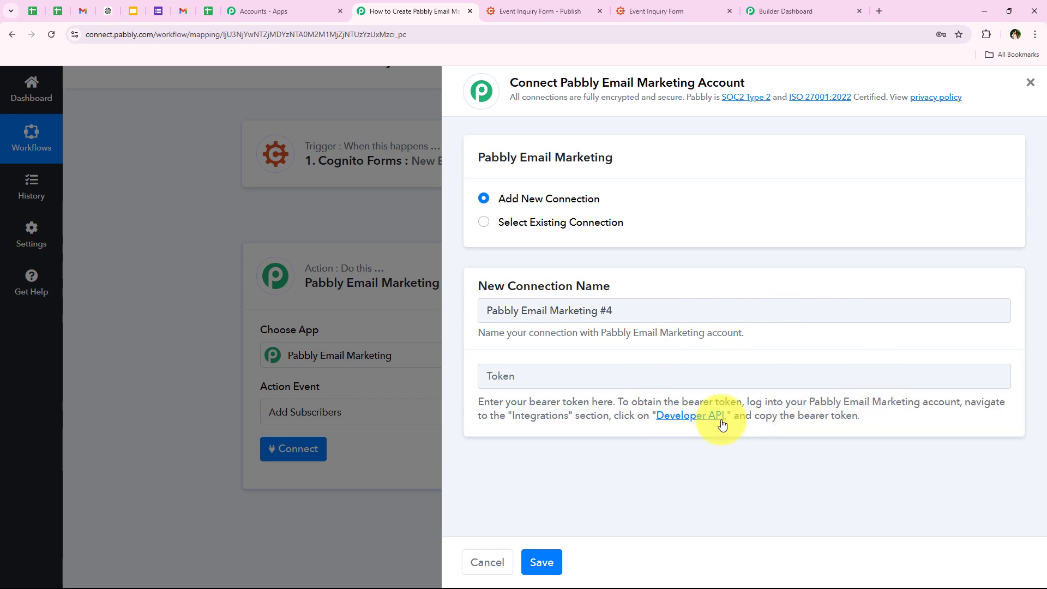
- Copy the bearer token from Pabbly Email Marketing's Developer API page, then close that tab
left_click(687, 420)
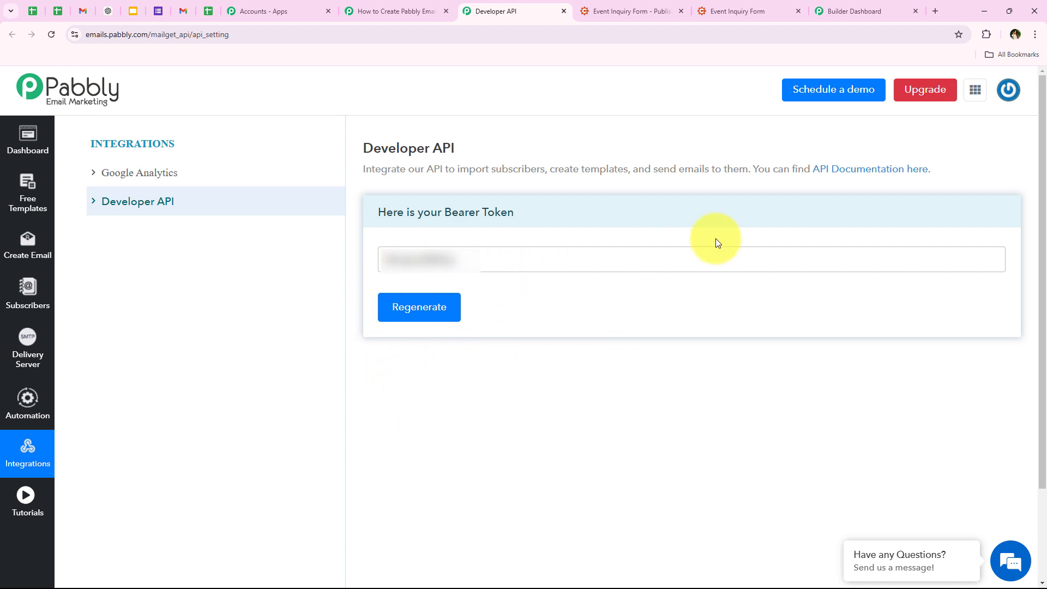
left_click(722, 262)
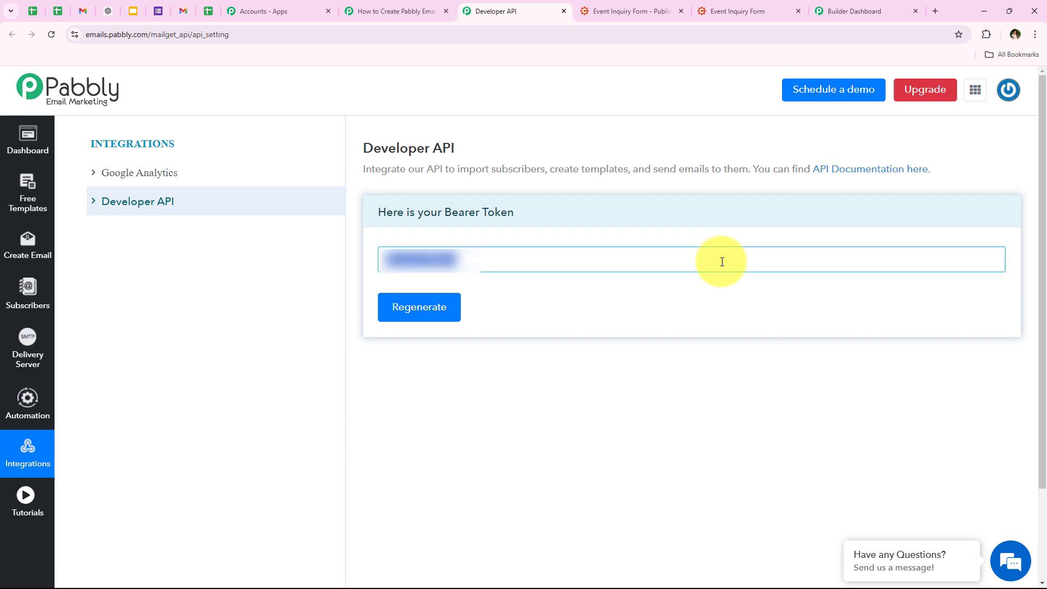
left_click(563, 11)
- Paste the bearer token into the Token field and save the Pabbly Email Marketing connection
right_click(511, 375)
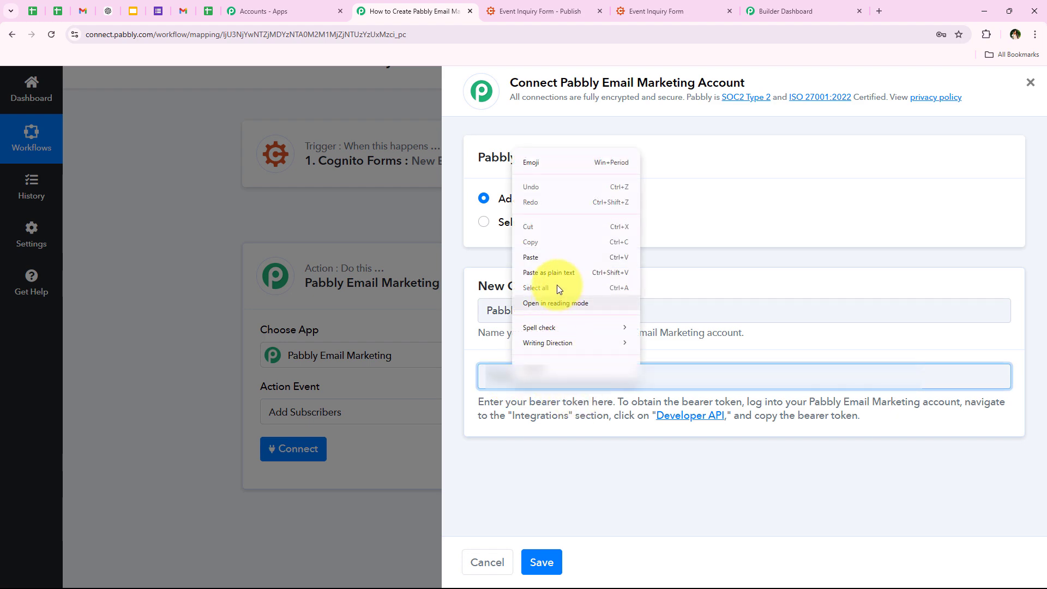
left_click(553, 257)
left_click(635, 444)
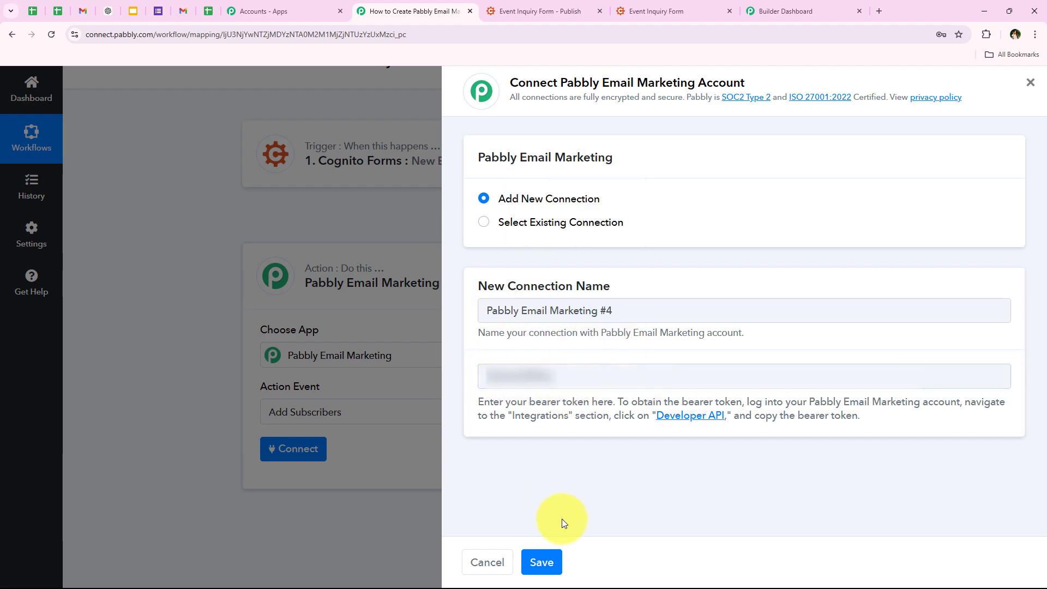
left_click(552, 556)
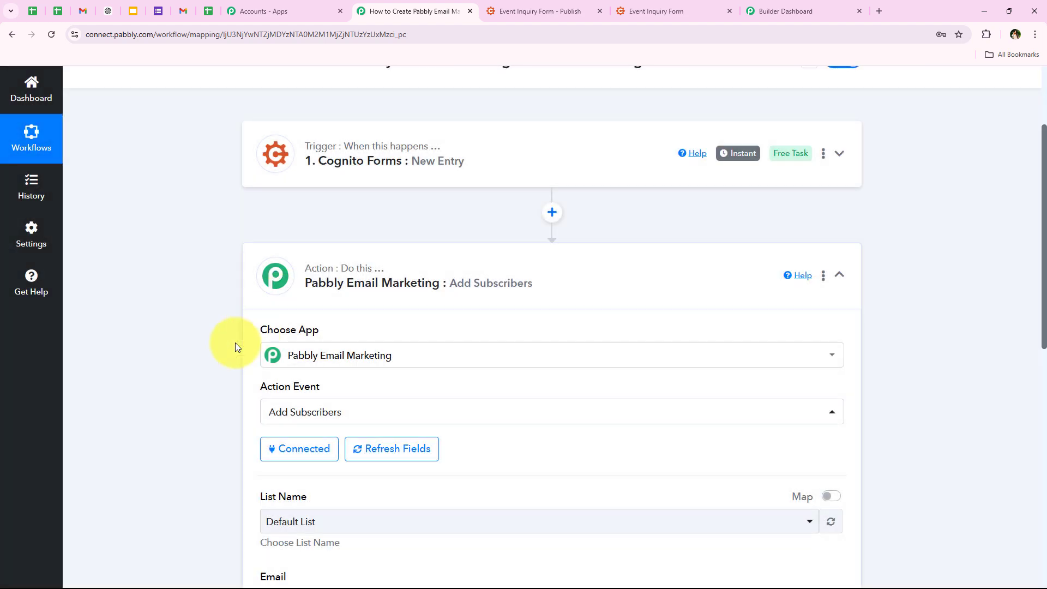
- Set the subscriber List Name to Default List
scroll(235, 342, "down", 3)
scroll(233, 345, "down", 2)
scroll(274, 280, "down", 2)
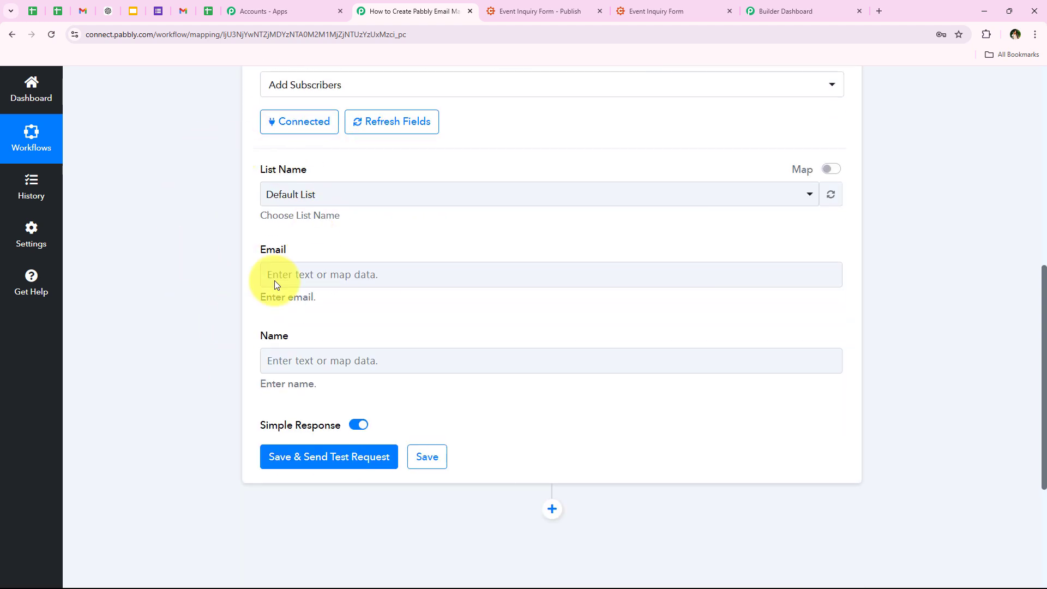
left_click(334, 194)
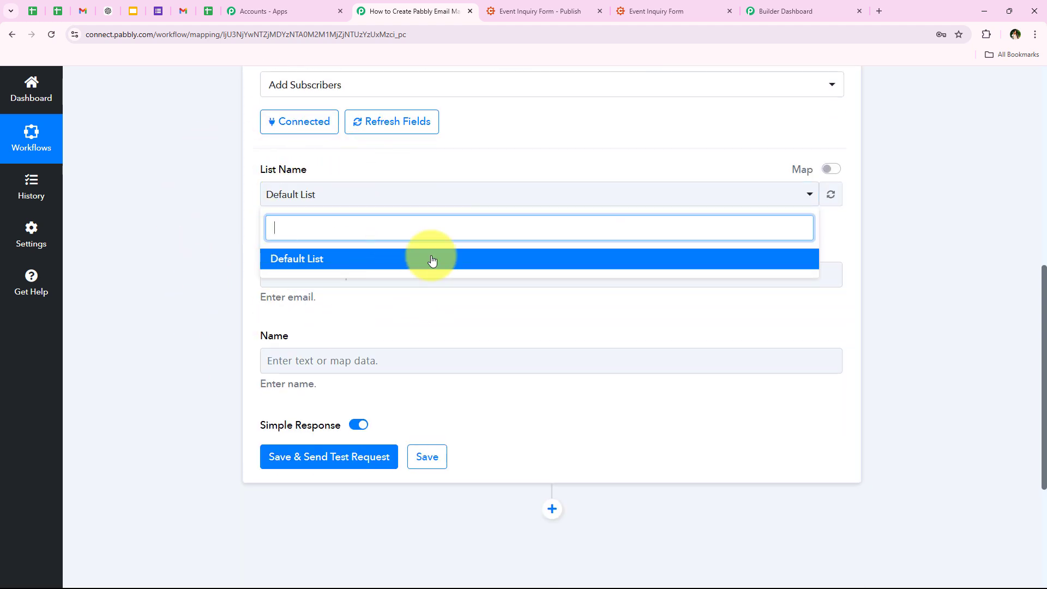
scroll(225, 201, "up", 3)
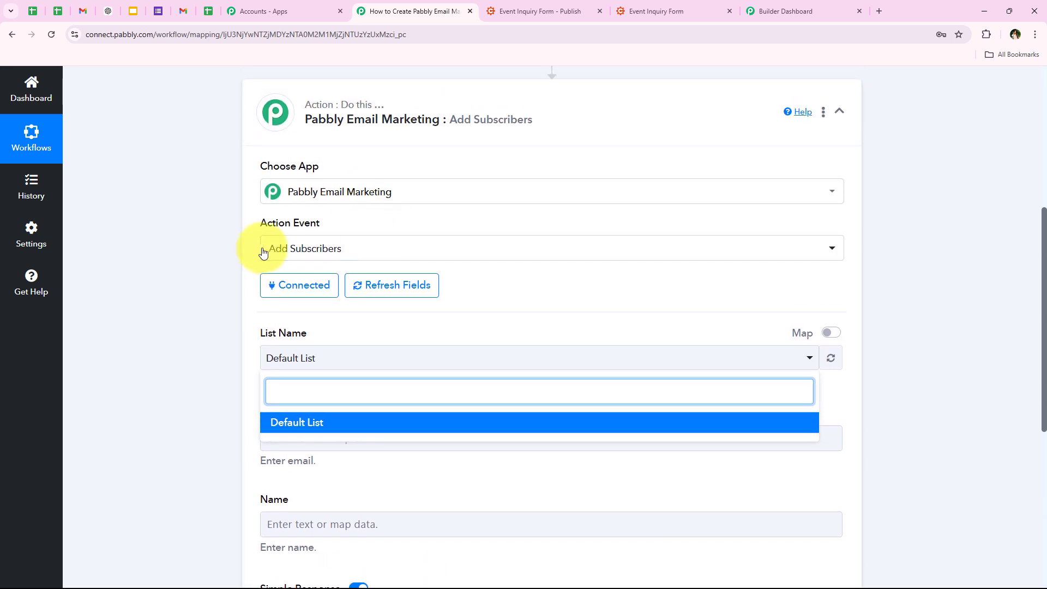
scroll(261, 250, "down", 4)
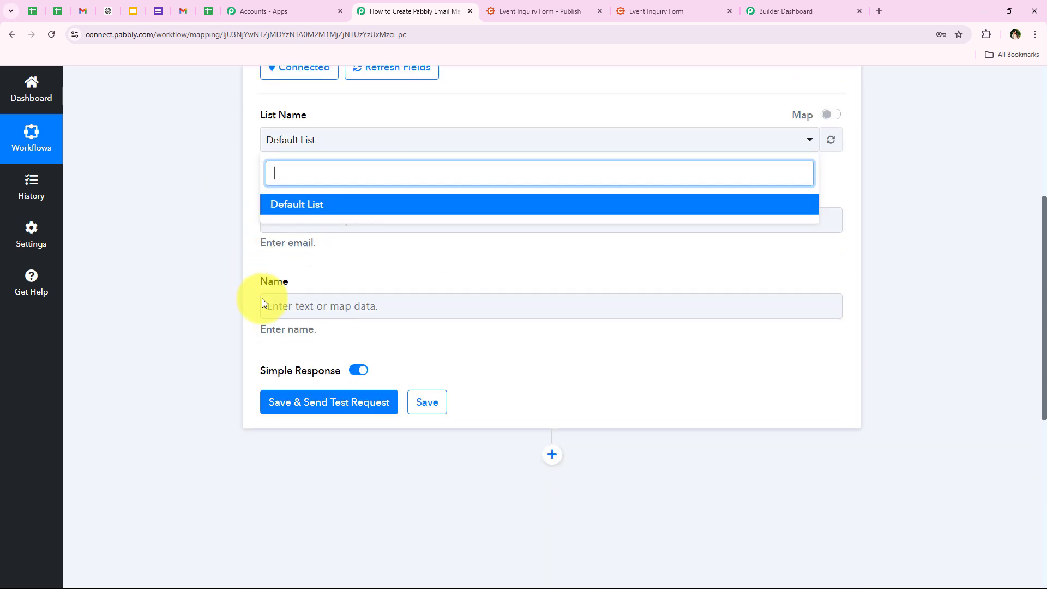
left_click(332, 212)
left_click(288, 143)
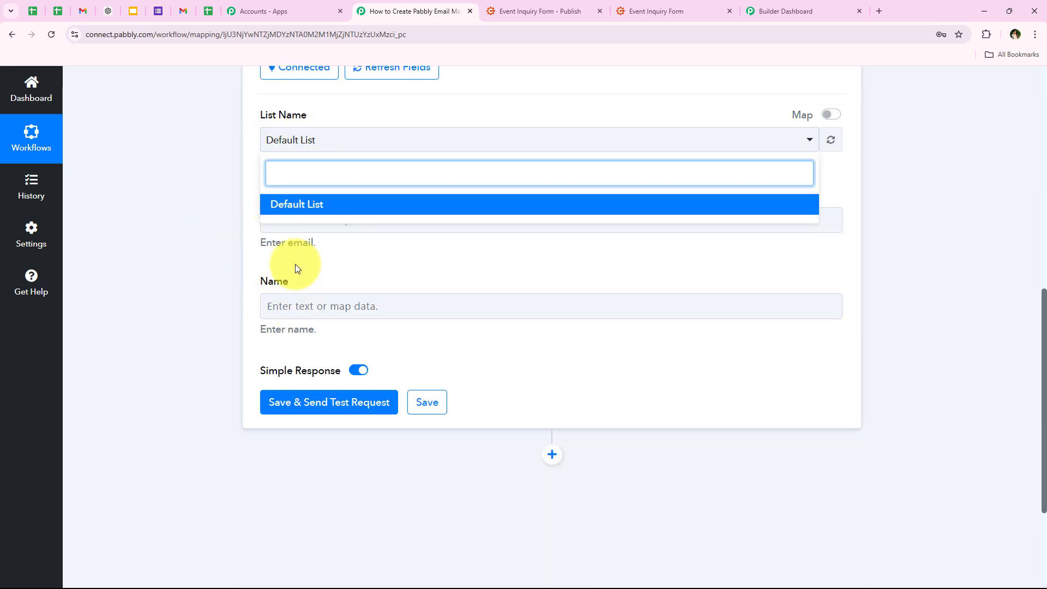
left_click(198, 263)
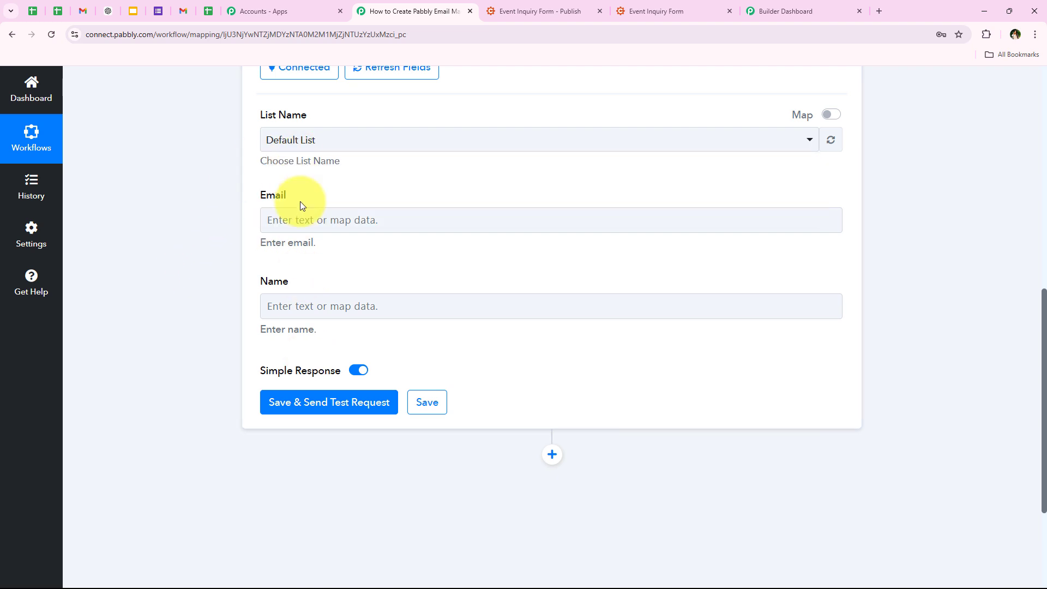
left_click_drag(244, 195, 287, 195)
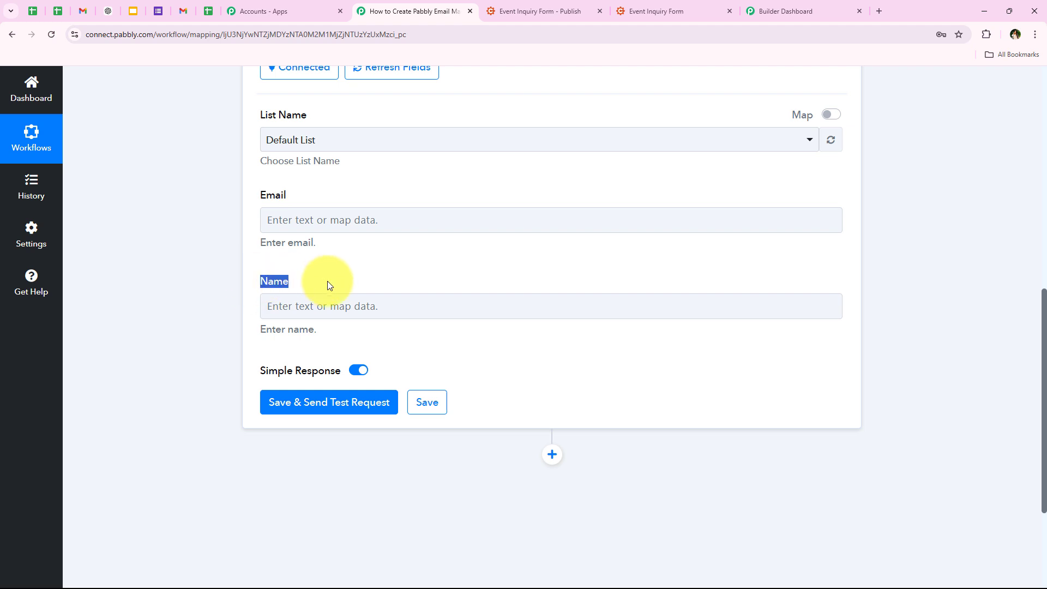
left_click(168, 246)
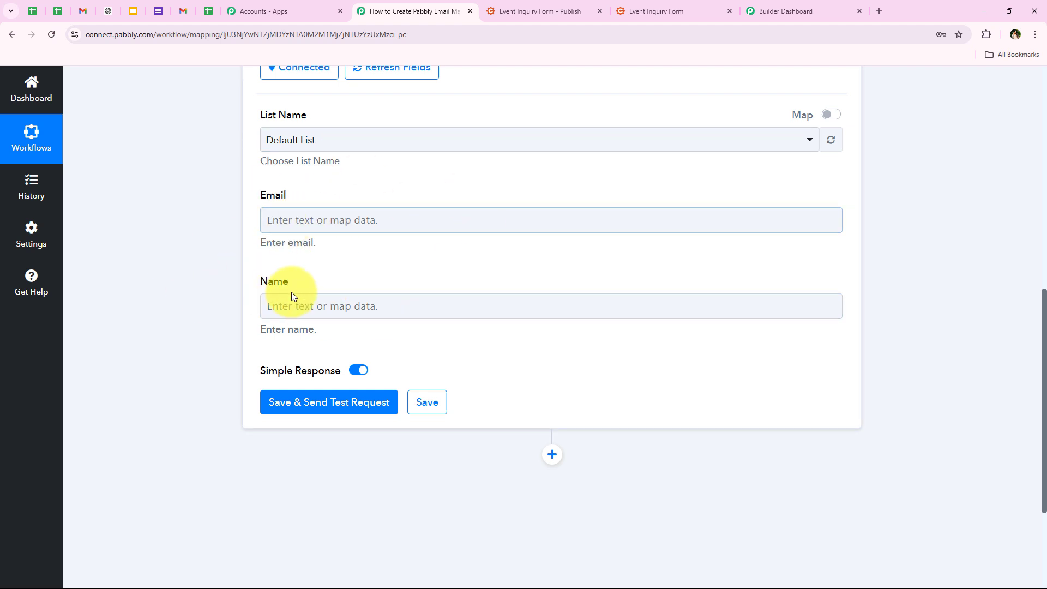
- Map the Cognito Forms entry's '1. Email' answer into the subscriber Email field
left_click(332, 218)
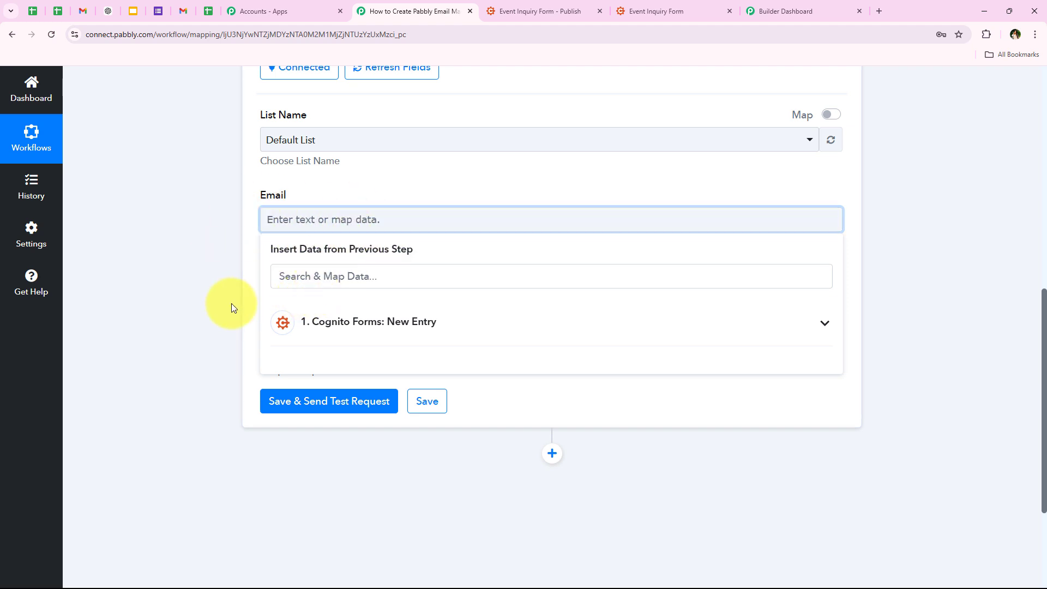
scroll(188, 312, "down", 1)
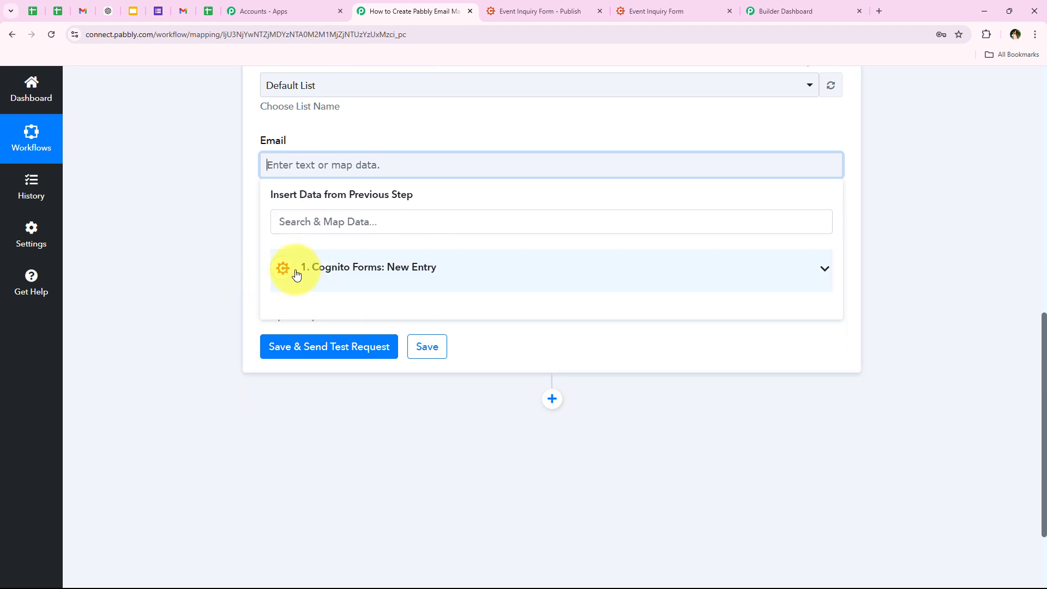
left_click(489, 283)
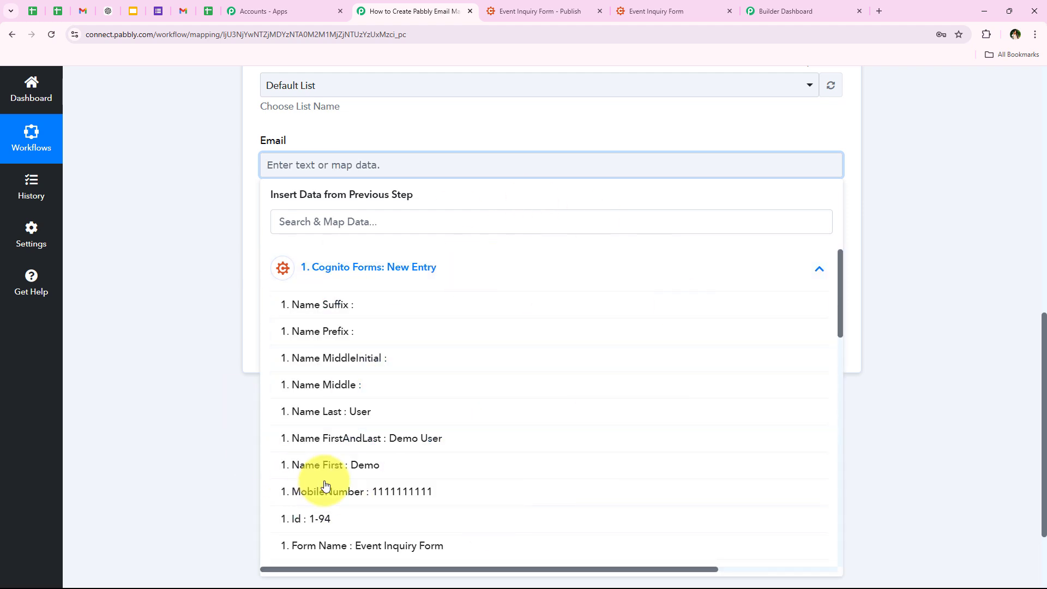
left_click(392, 272)
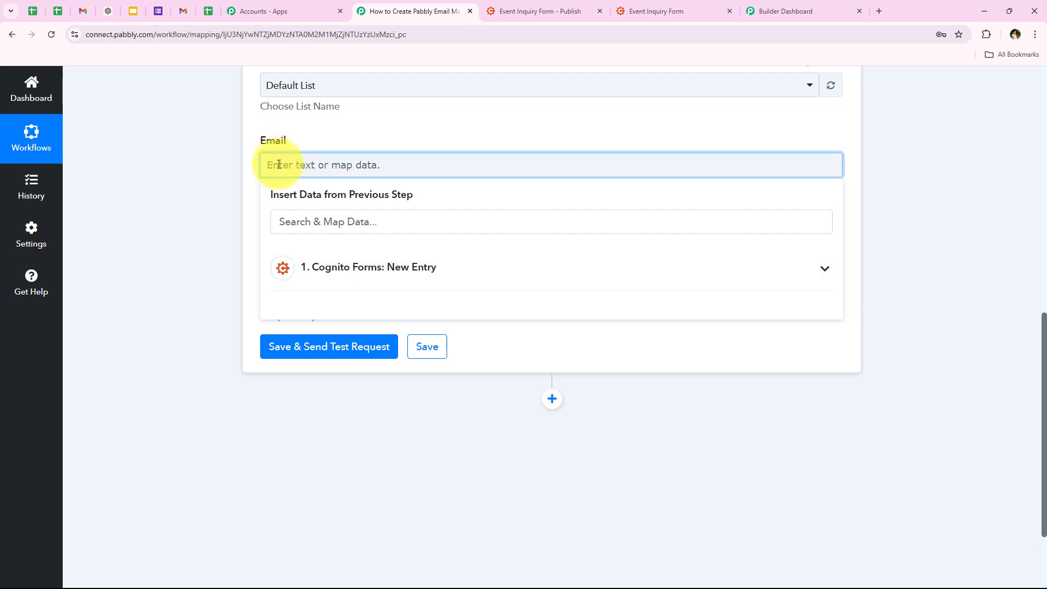
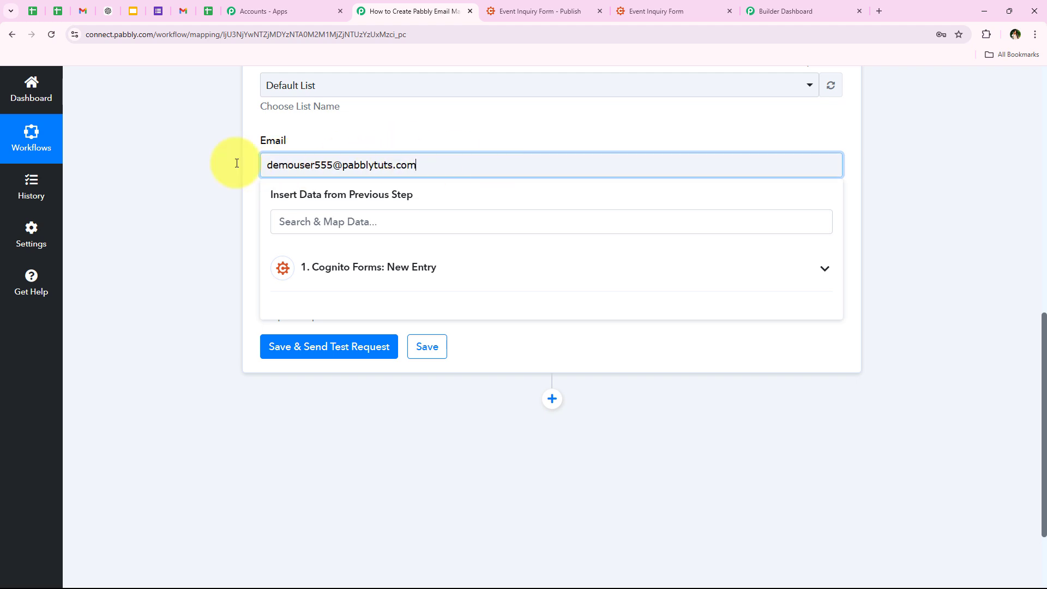
key("ctrl+a")
left_click(329, 222)
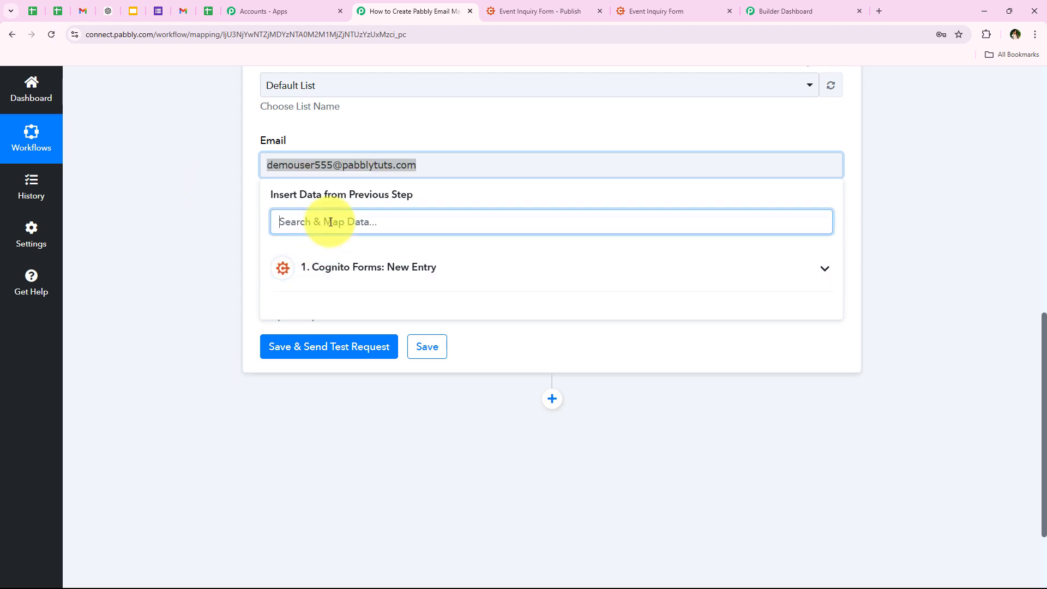
type("emai")
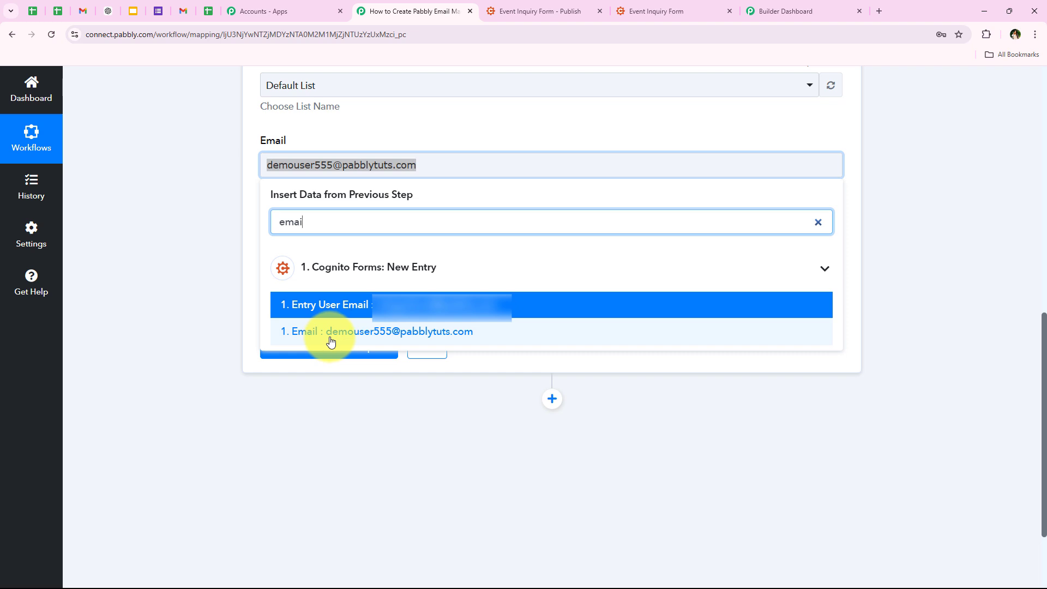
left_click(472, 341)
left_click(227, 228)
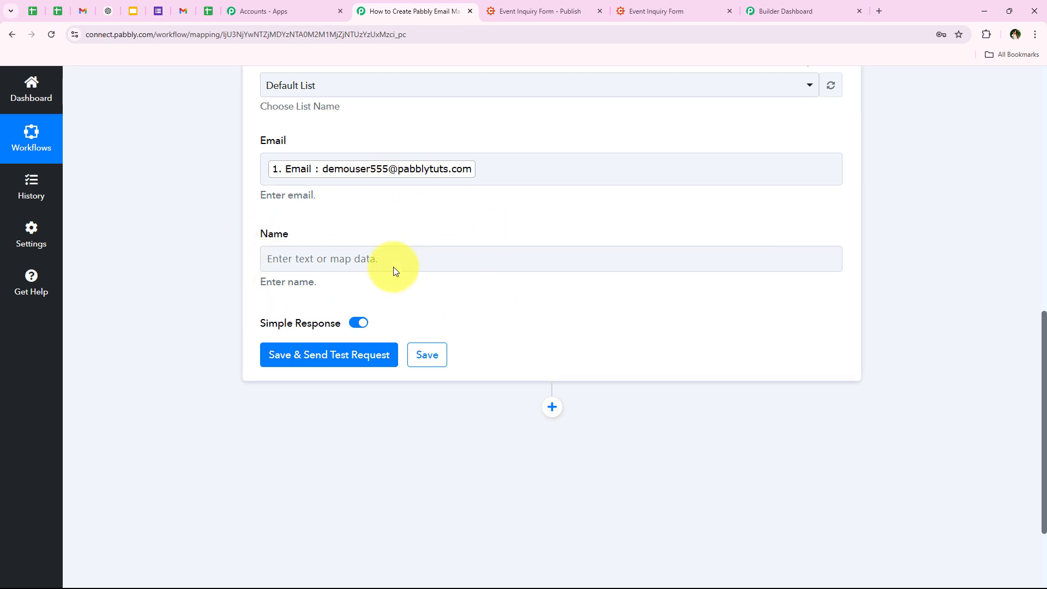
- Map the Cognito Forms '1. Name FirstAndLast' value into the subscriber Name field
left_click(307, 259)
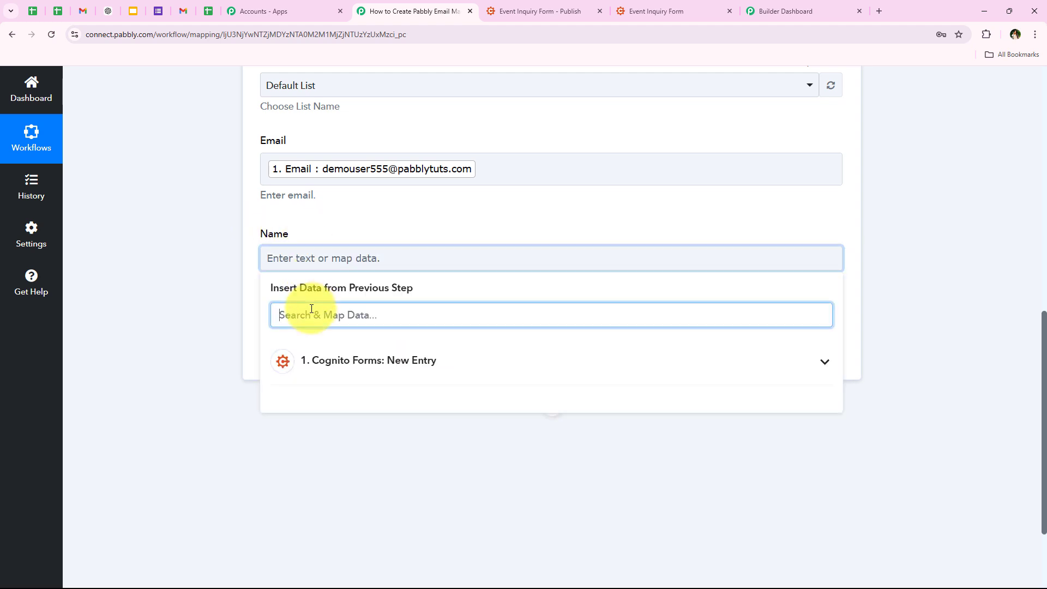
type("name")
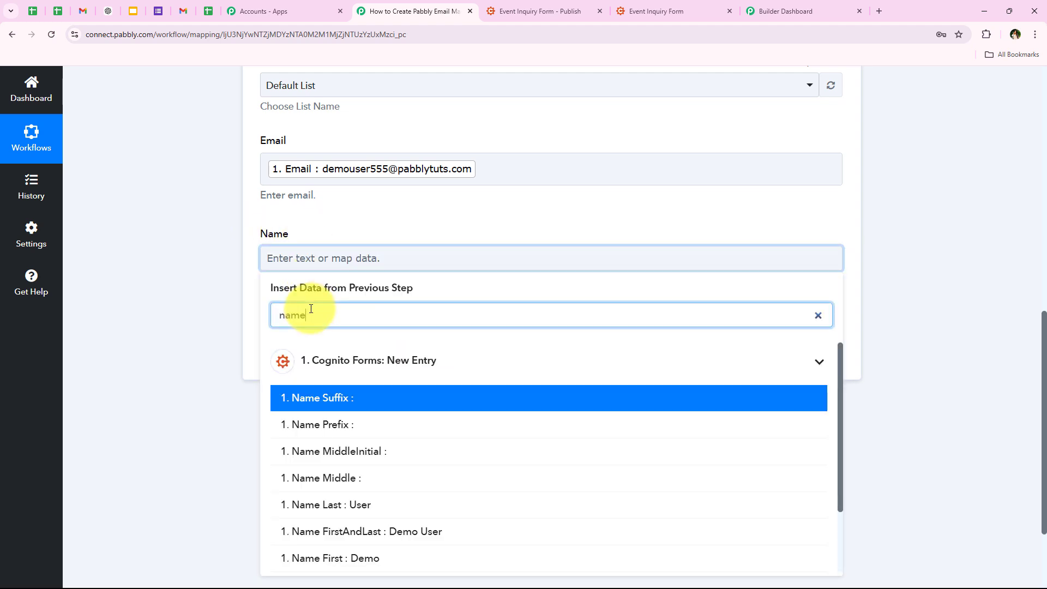
scroll(426, 420, "up", 1)
scroll(424, 423, "down", 1)
scroll(244, 376, "down", 2)
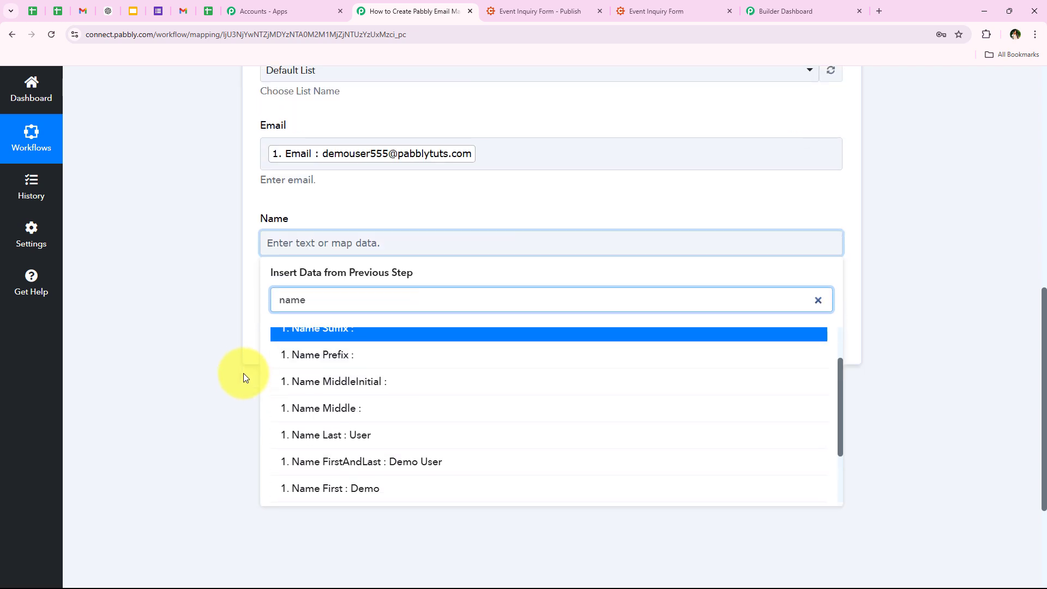
left_click(427, 429)
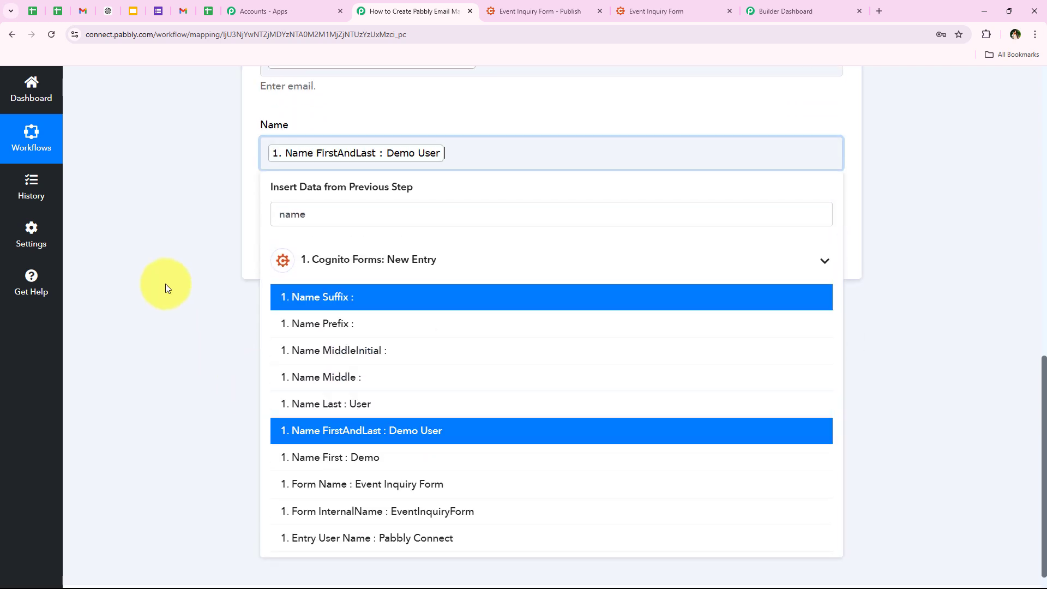
left_click(165, 286)
scroll(289, 303, "up", 2)
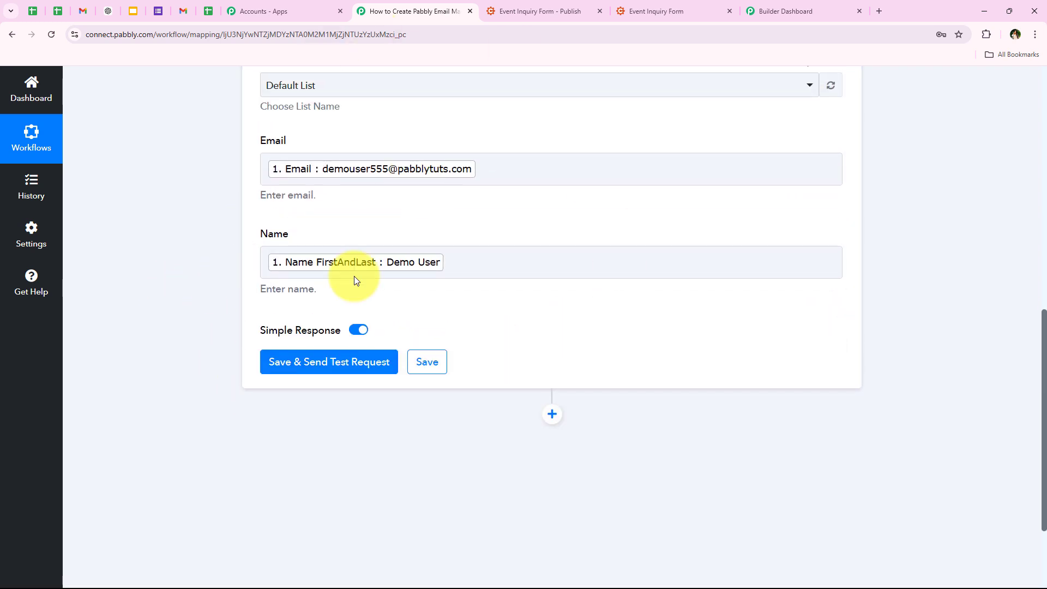
- Save and send a test request, confirming success with 2 emails in the list, then collapse the action
left_click(314, 355)
scroll(239, 348, "down", 2)
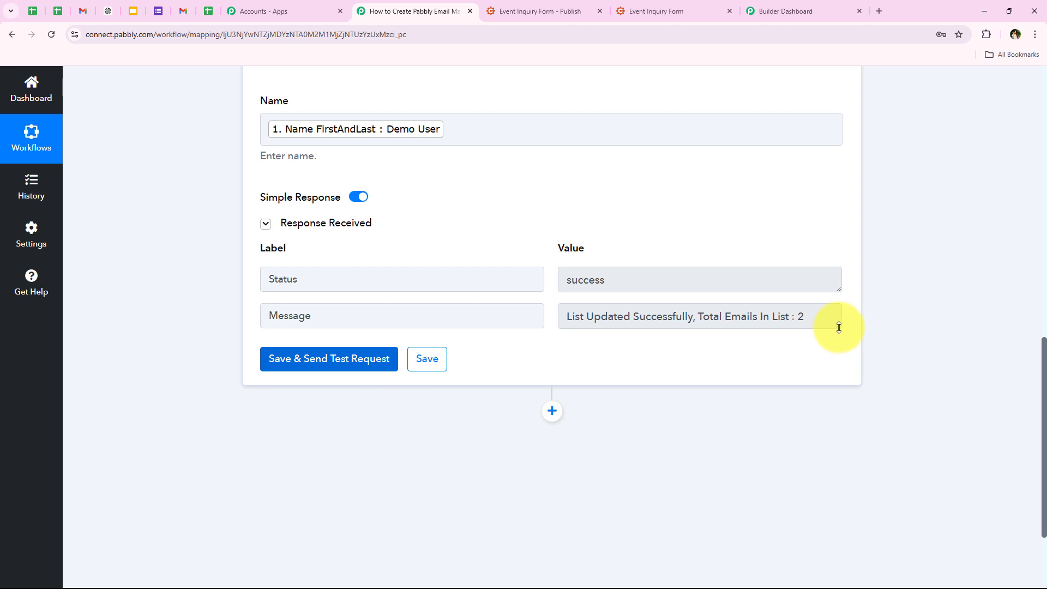
left_click_drag(838, 327, 839, 338)
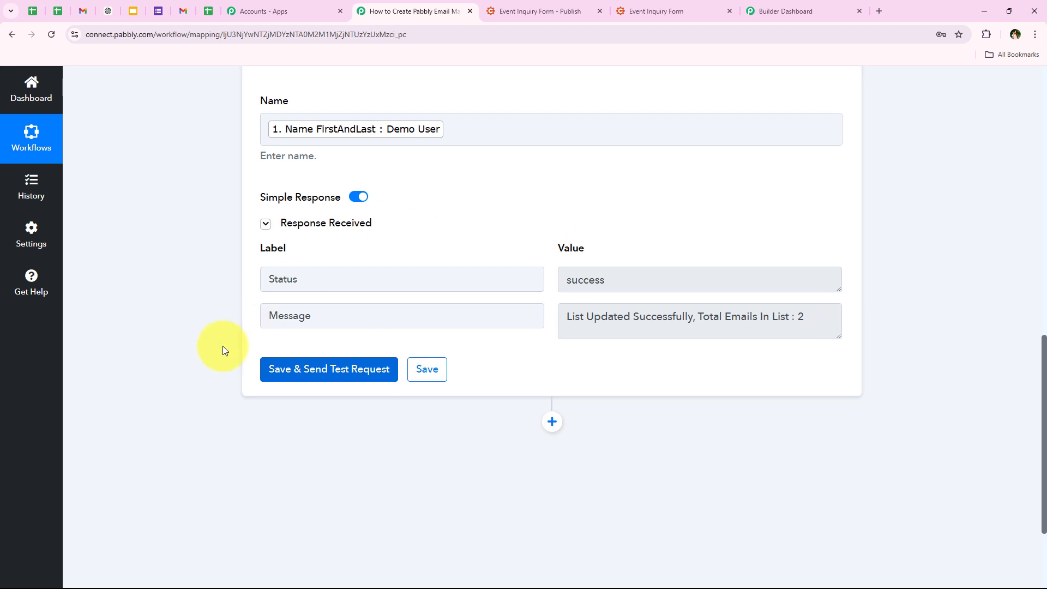
scroll(215, 296, "up", 10)
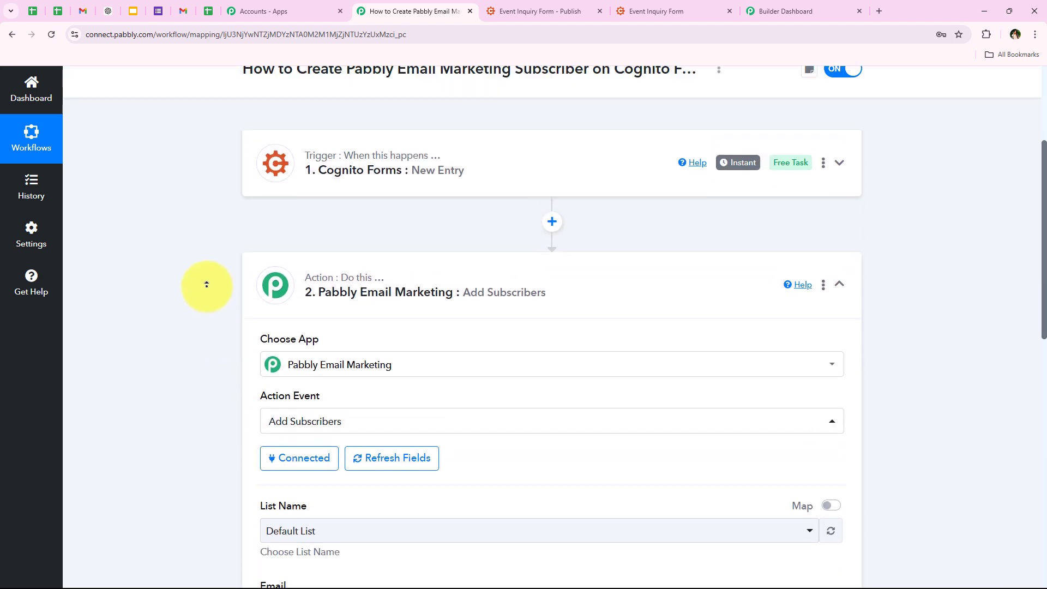
scroll(207, 284, "up", 3)
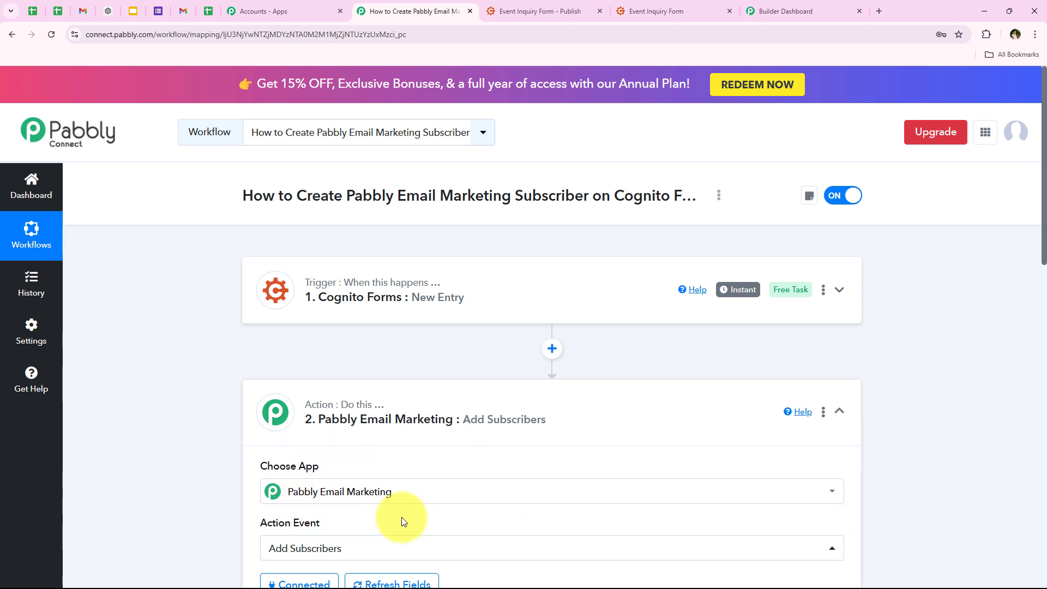
left_click(447, 449)
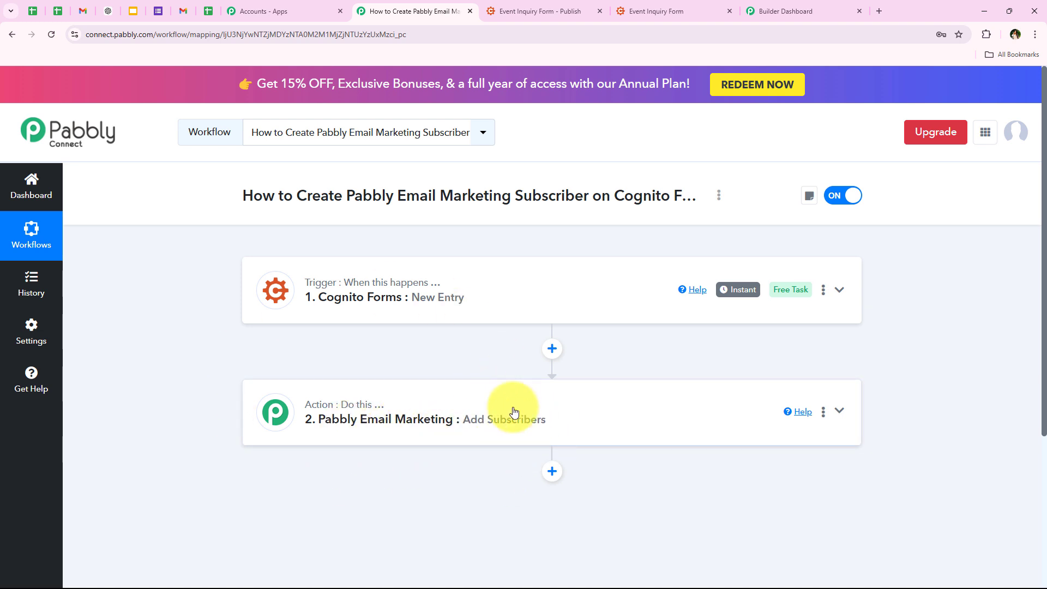
- Check the Default List's two subscriber rows in Pabbly Email Marketing, then return to the workflow tab
left_click(775, 5)
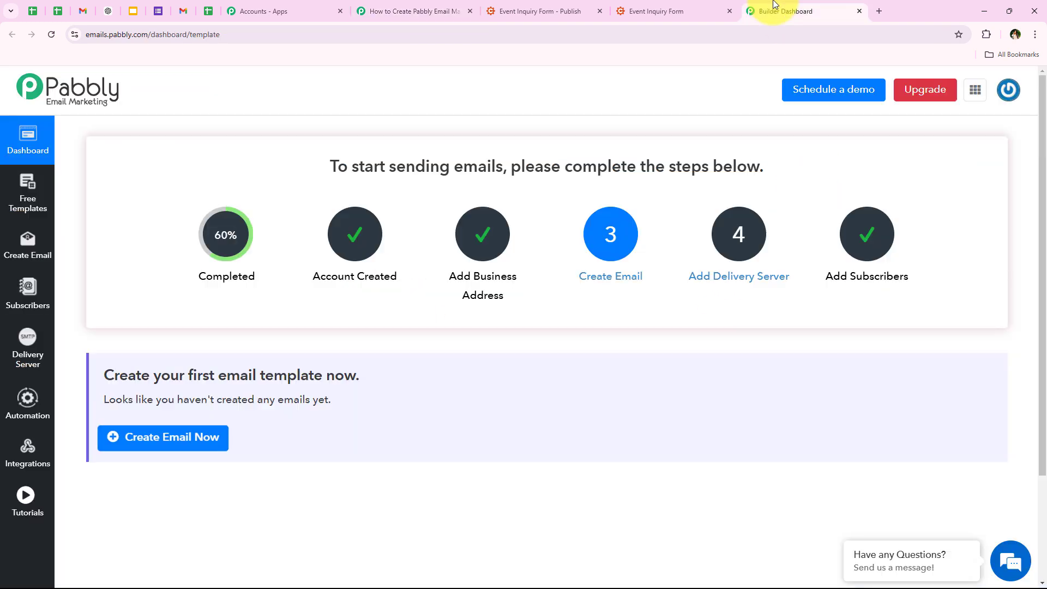
left_click(36, 293)
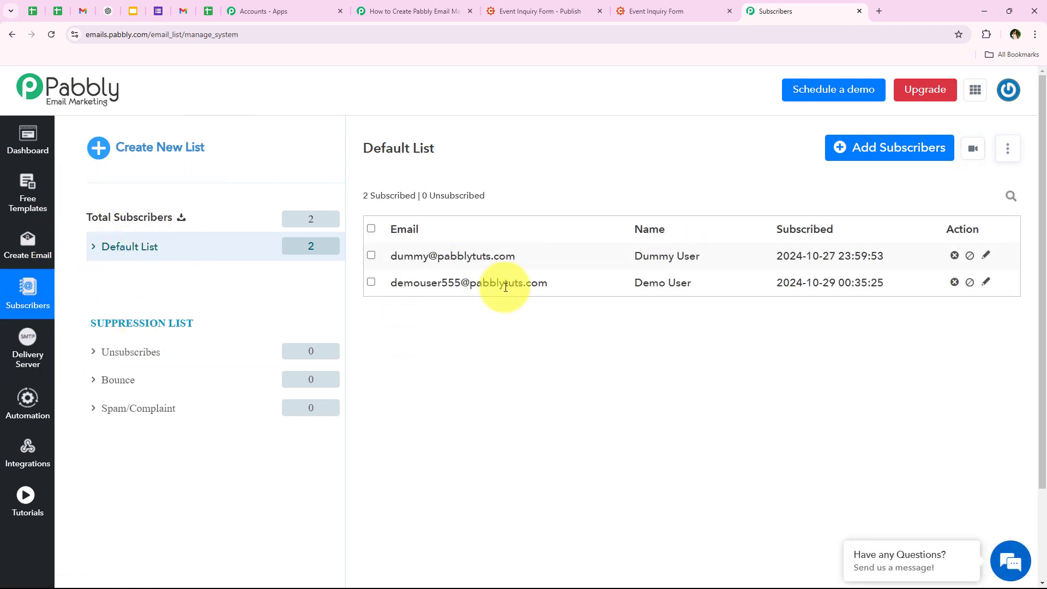
left_click_drag(389, 283, 690, 282)
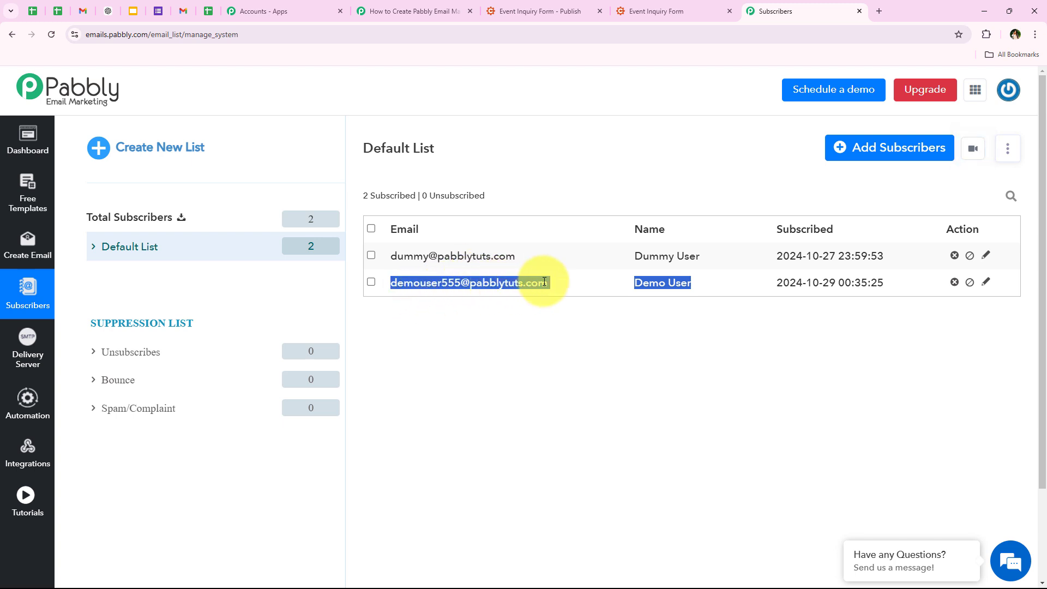
left_click(573, 322)
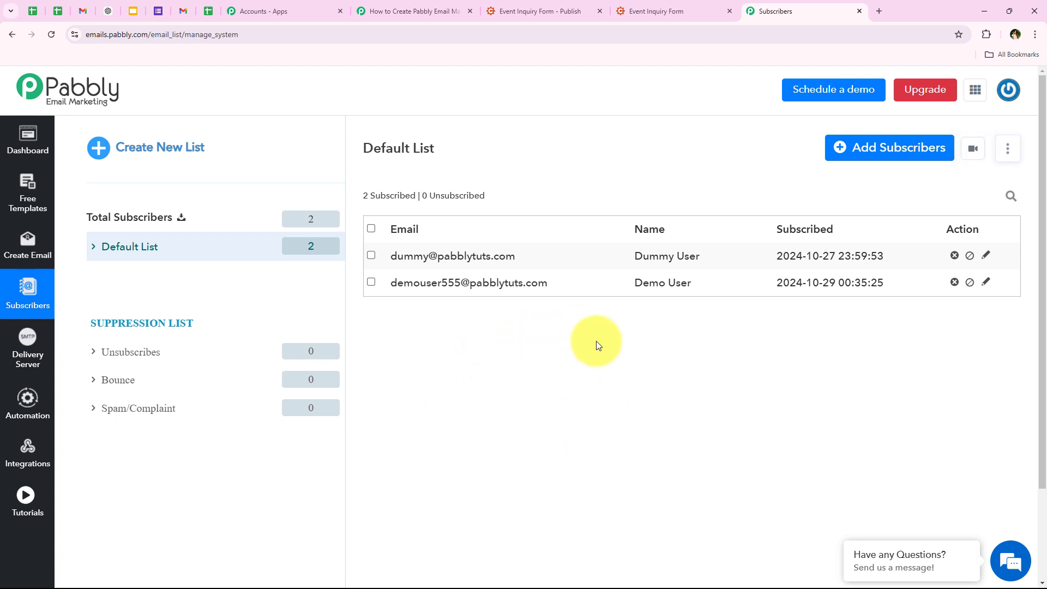
left_click(397, 10)
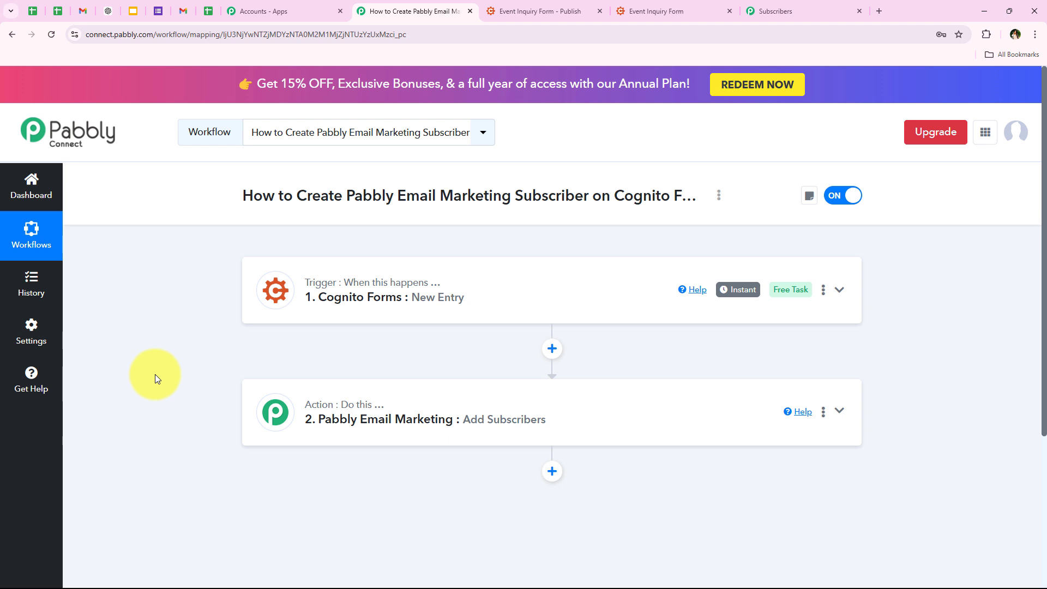
- Reload the Event Inquiry Form, autofill name and e-mail, keep Wedding, and enter a mobile number
left_click(630, 6)
left_click(48, 37)
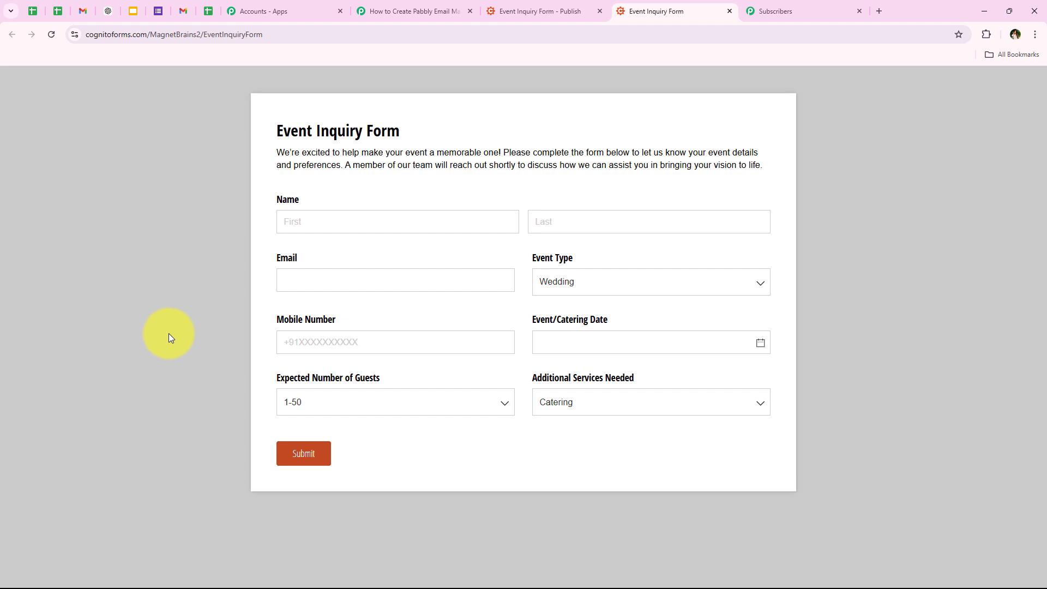
left_click(312, 229)
left_click(381, 315)
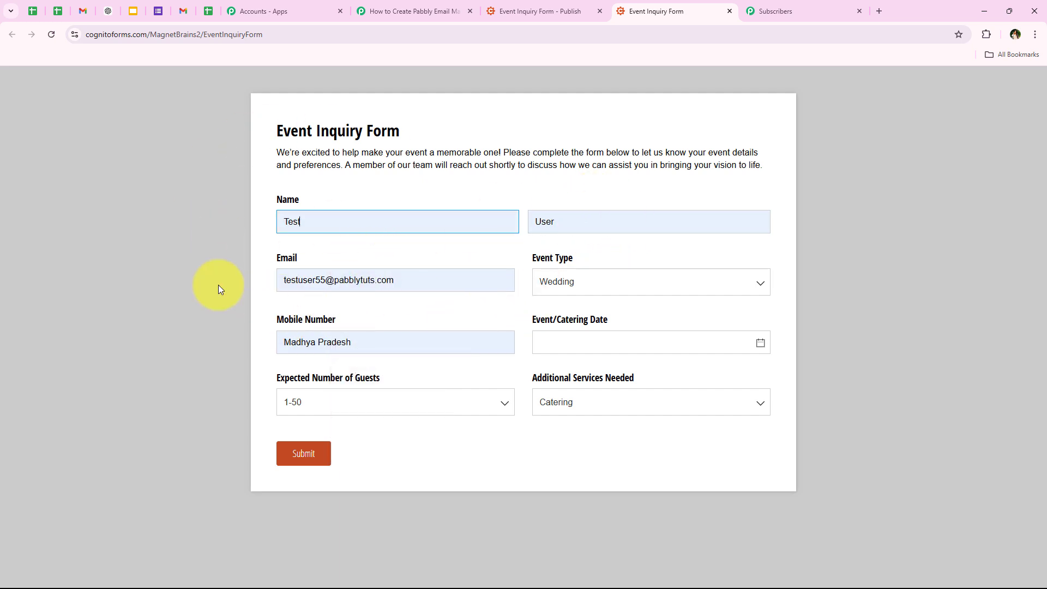
left_click_drag(520, 261, 636, 275)
left_click(635, 277)
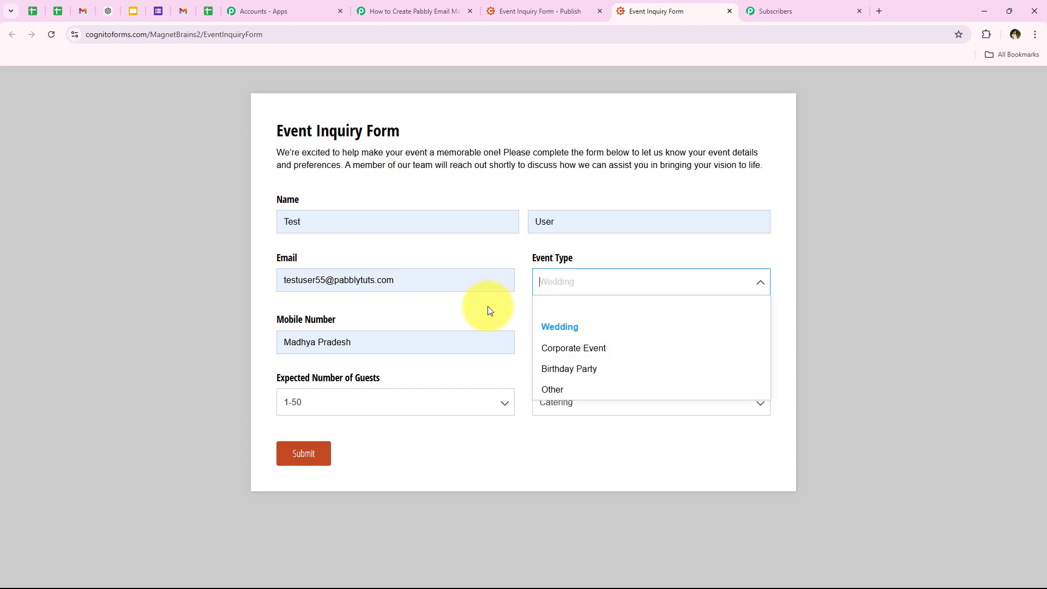
left_click(558, 334)
left_click(374, 341)
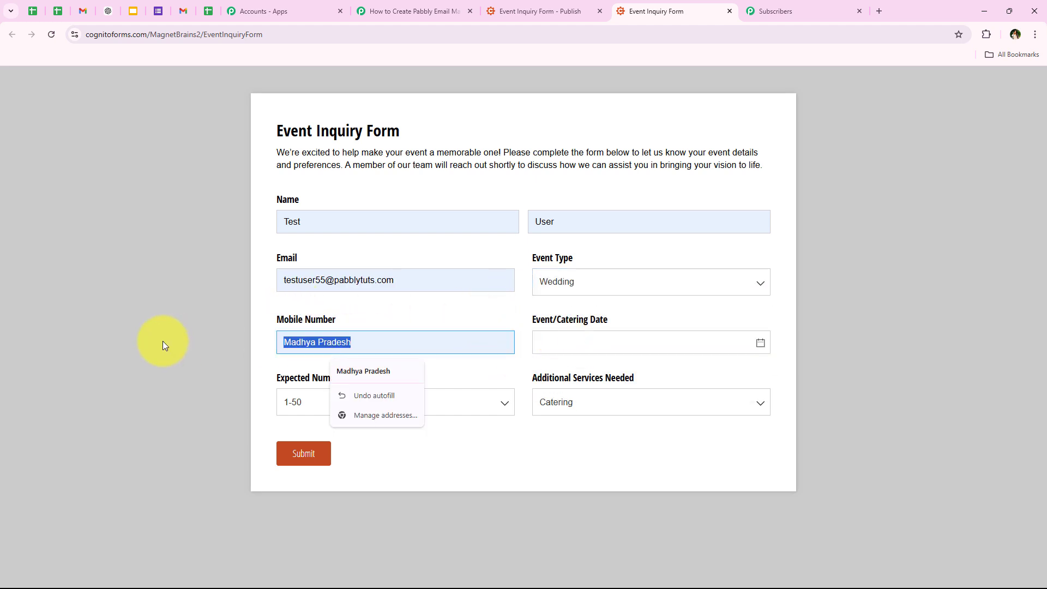
type("222222222")
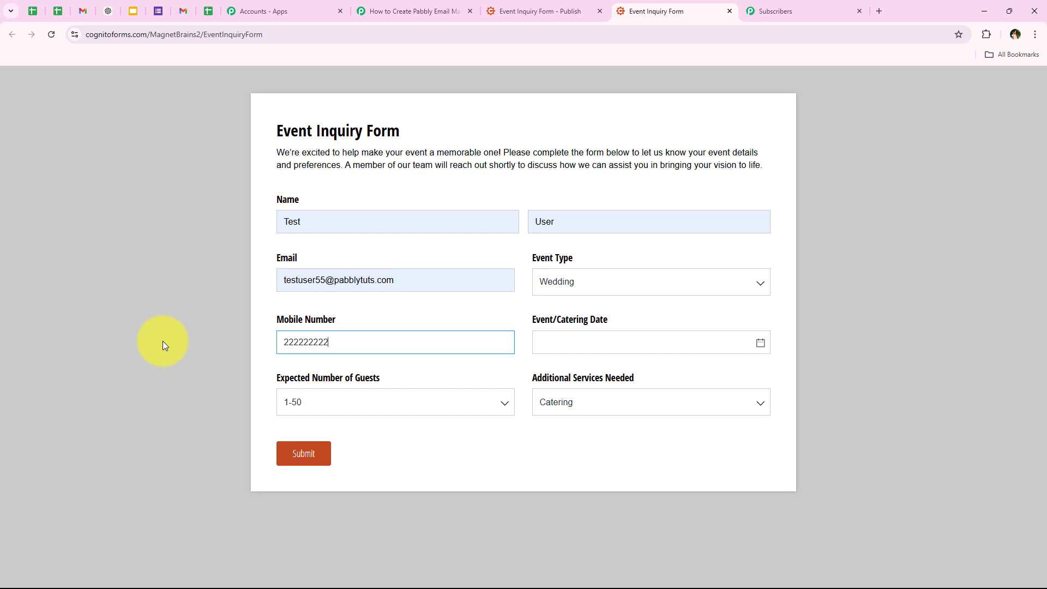
- Set the event date to 01-01-2025 and expected guests to 101-200
left_click(618, 342)
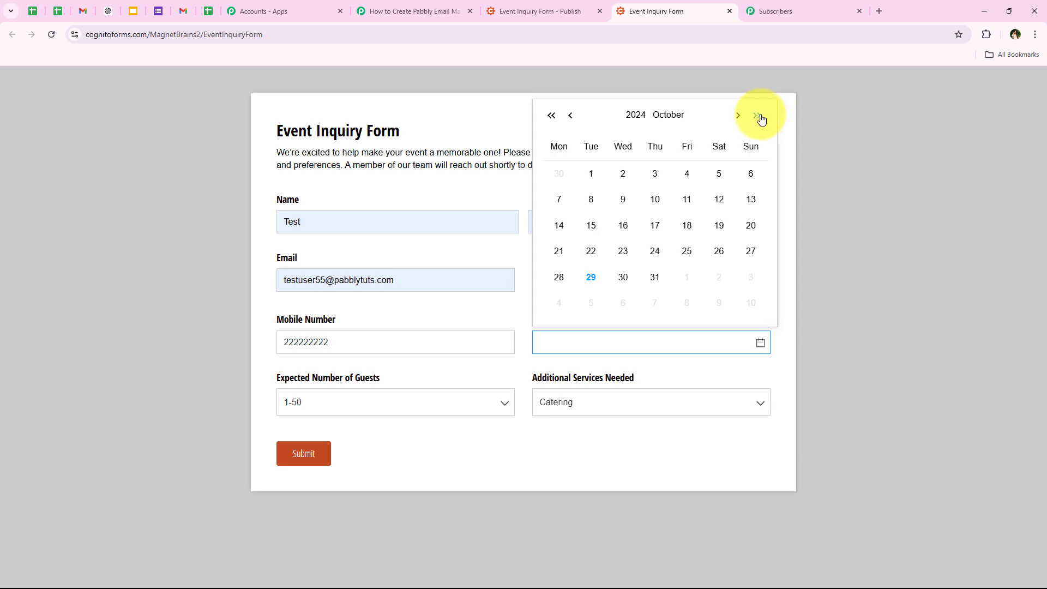
left_click(738, 115)
left_click(738, 115)
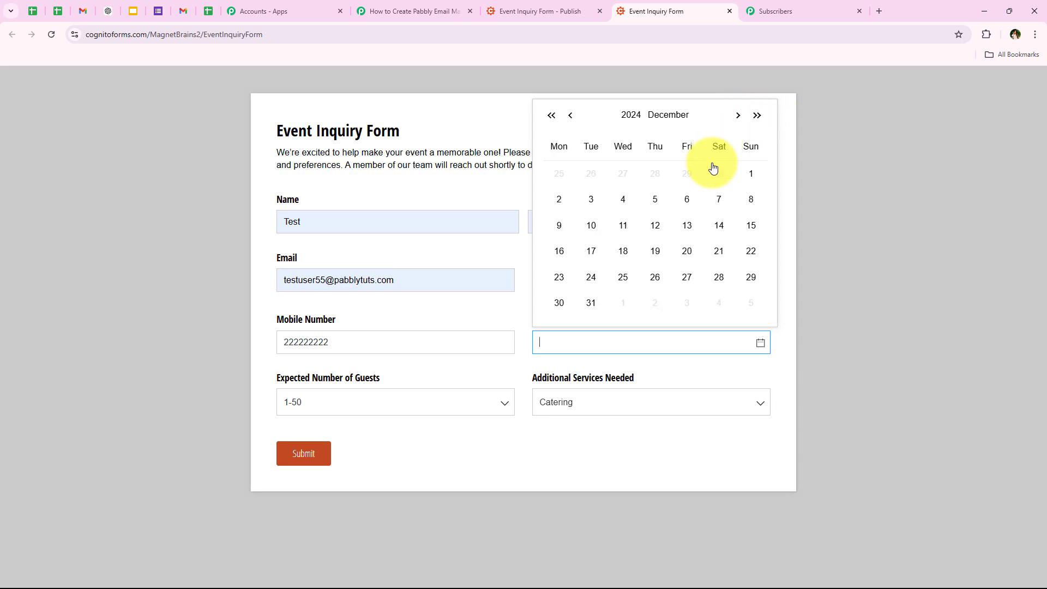
left_click(738, 115)
left_click(622, 173)
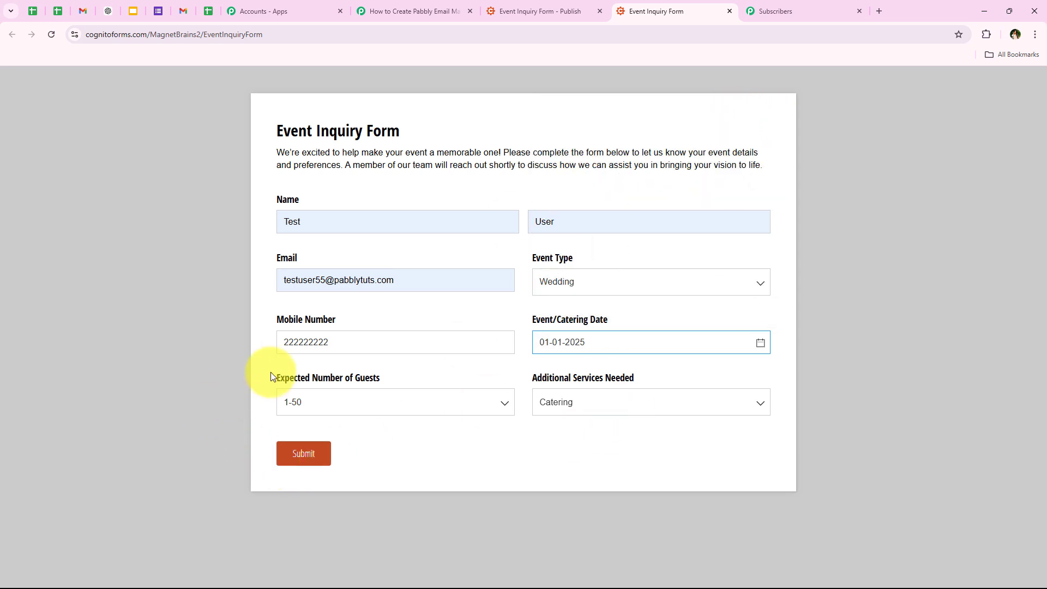
left_click_drag(270, 372, 364, 378)
left_click(391, 401)
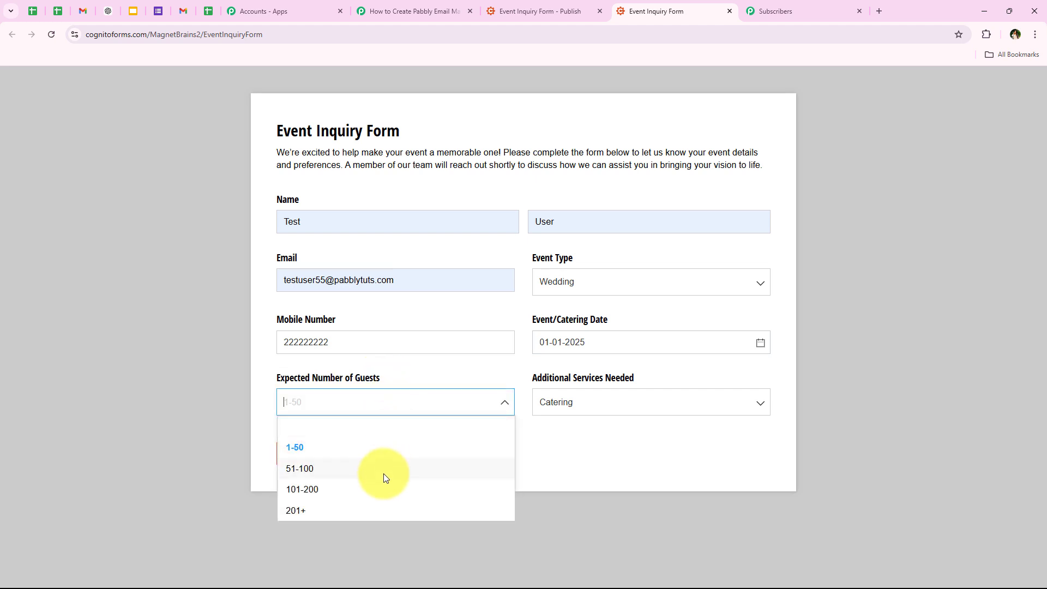
left_click(383, 482)
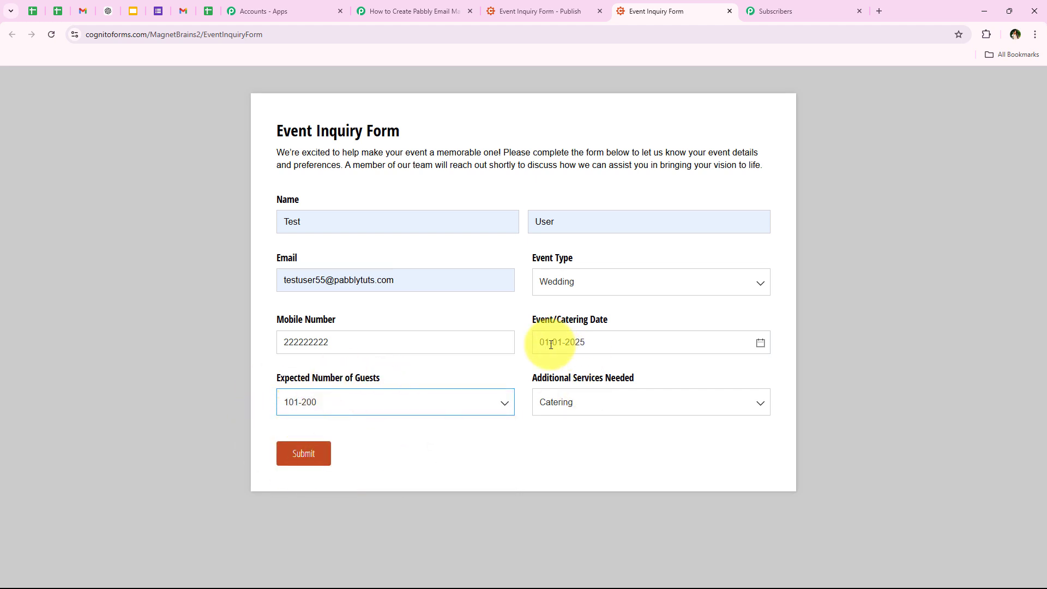
- Choose Entertainment as the additional service and submit the form
left_click_drag(528, 376, 643, 379)
left_click(642, 400)
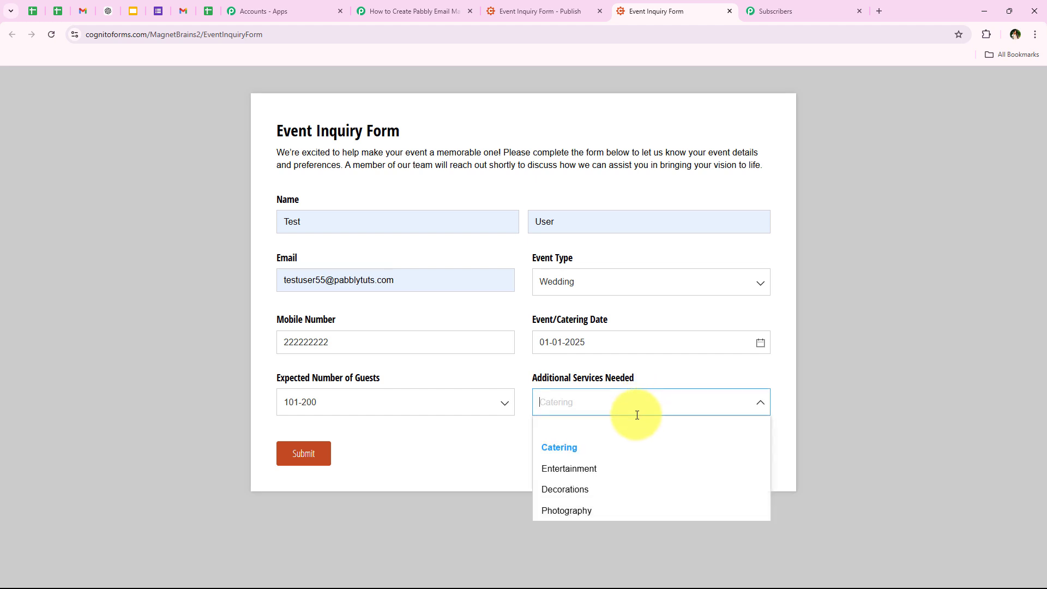
left_click(621, 468)
left_click(290, 452)
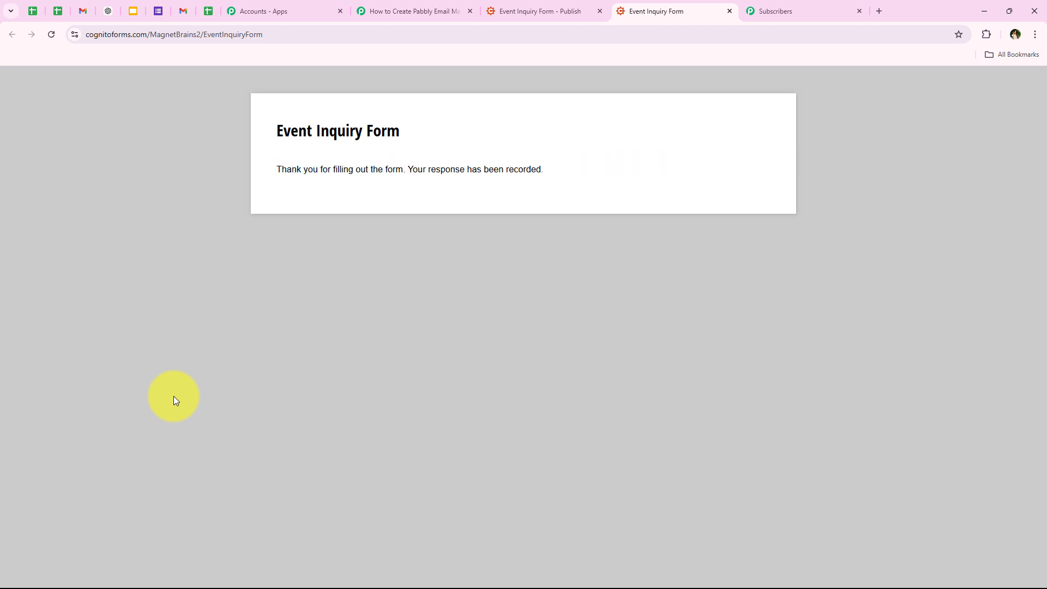
left_click_drag(276, 169, 402, 169)
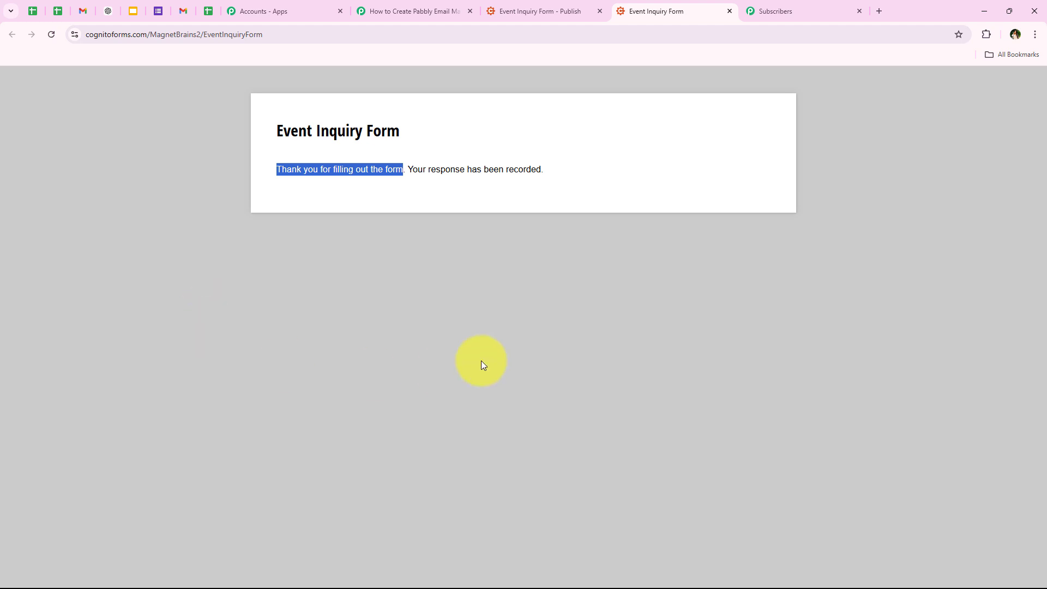
- Reload the subscribers list, verify the test contact's new Default List row, then return to the workflow
left_click(831, 7)
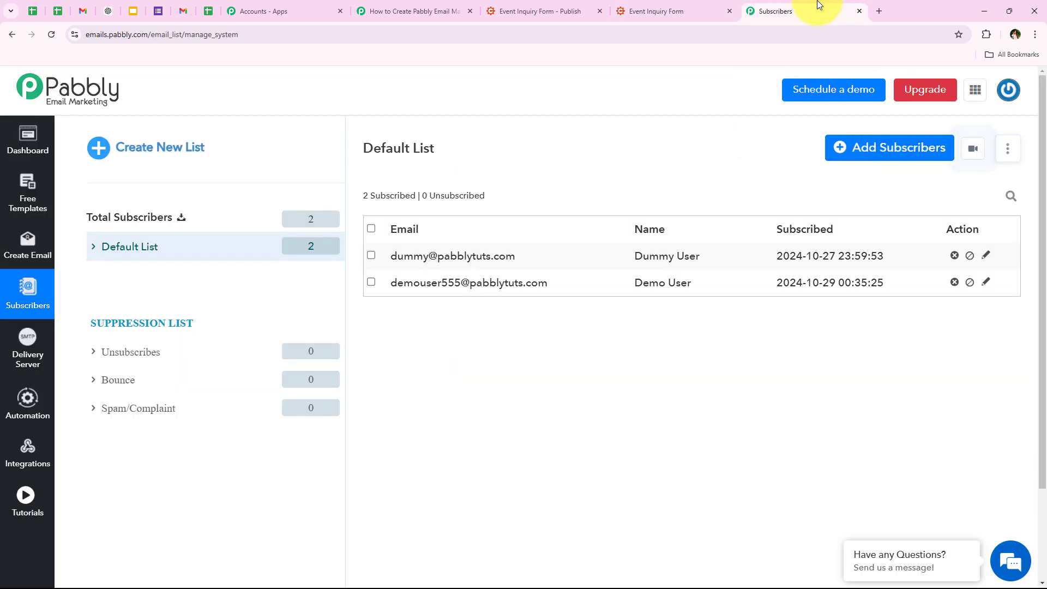
left_click(52, 35)
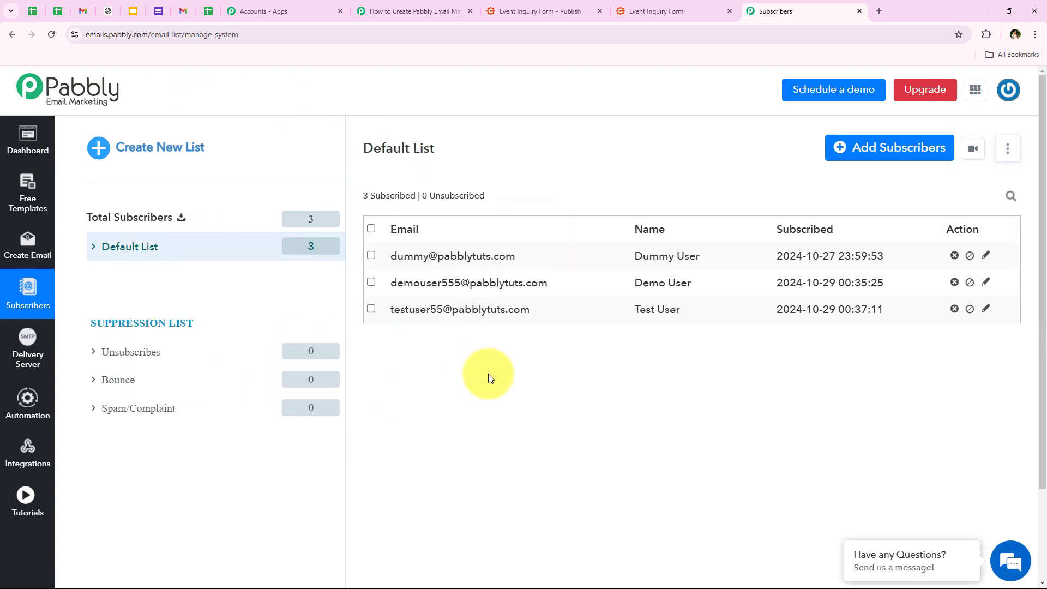
left_click_drag(387, 312, 541, 311)
left_click_drag(632, 311, 703, 349)
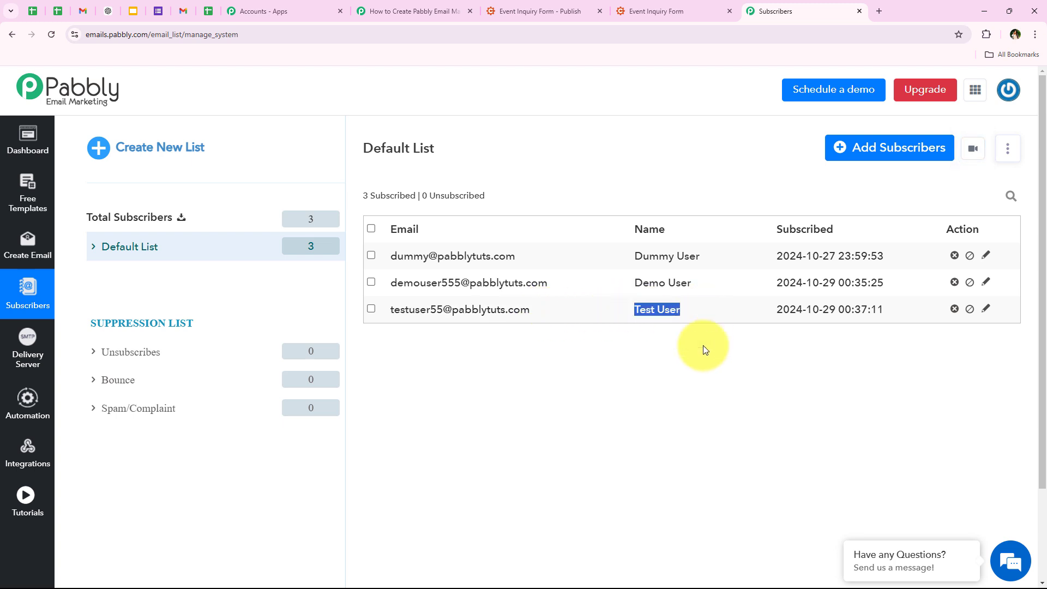
left_click(673, 416)
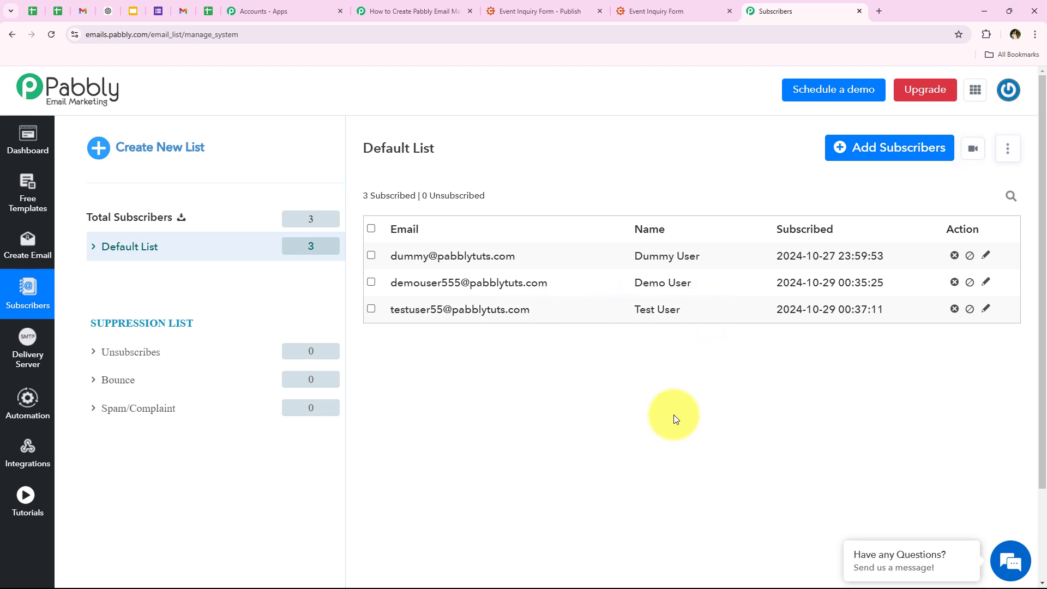
left_click(434, 12)
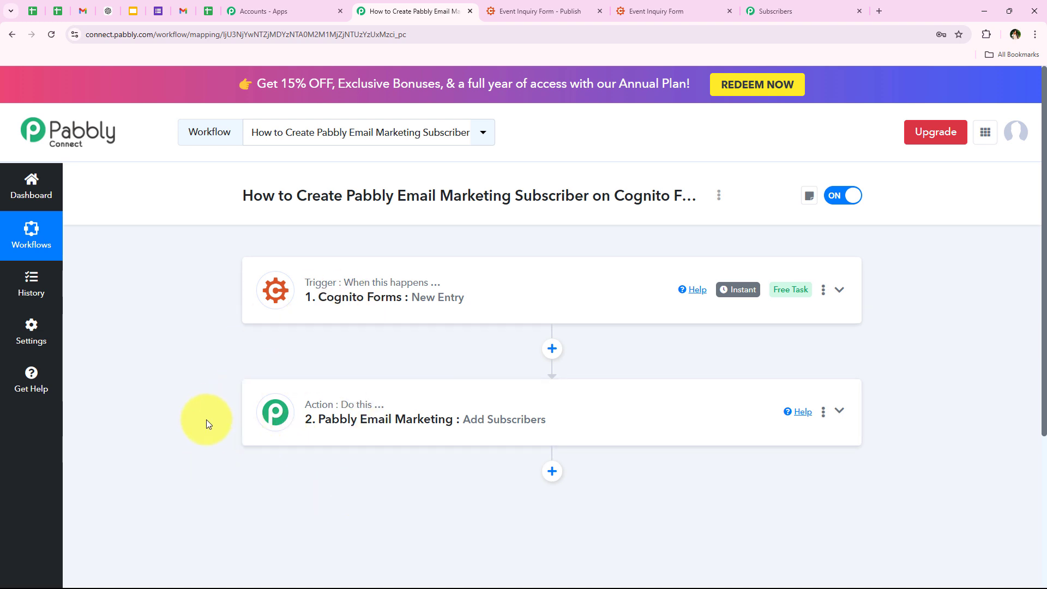
left_click(834, 7)
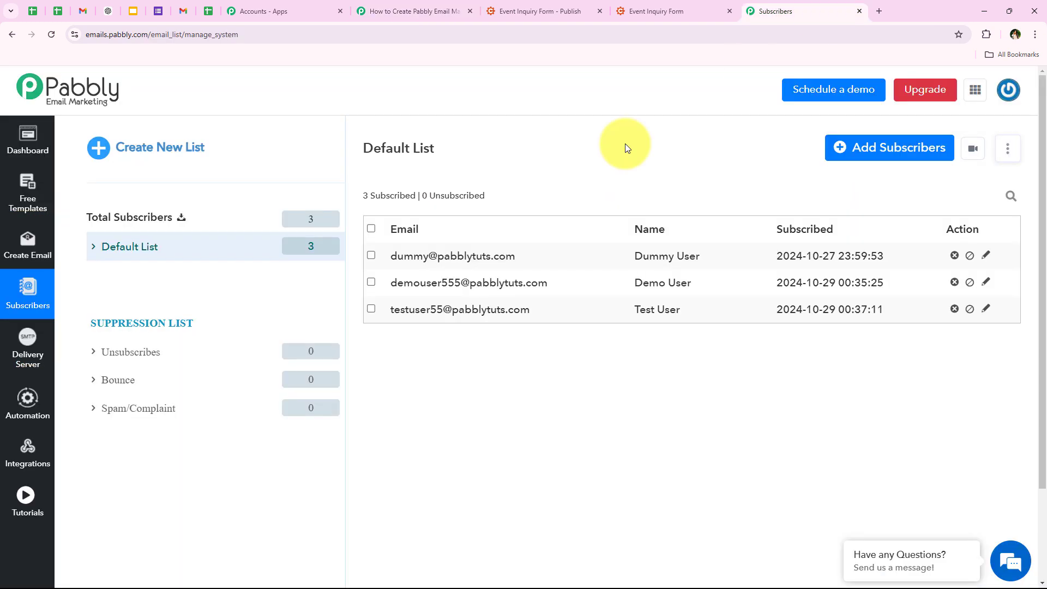
left_click(371, 283)
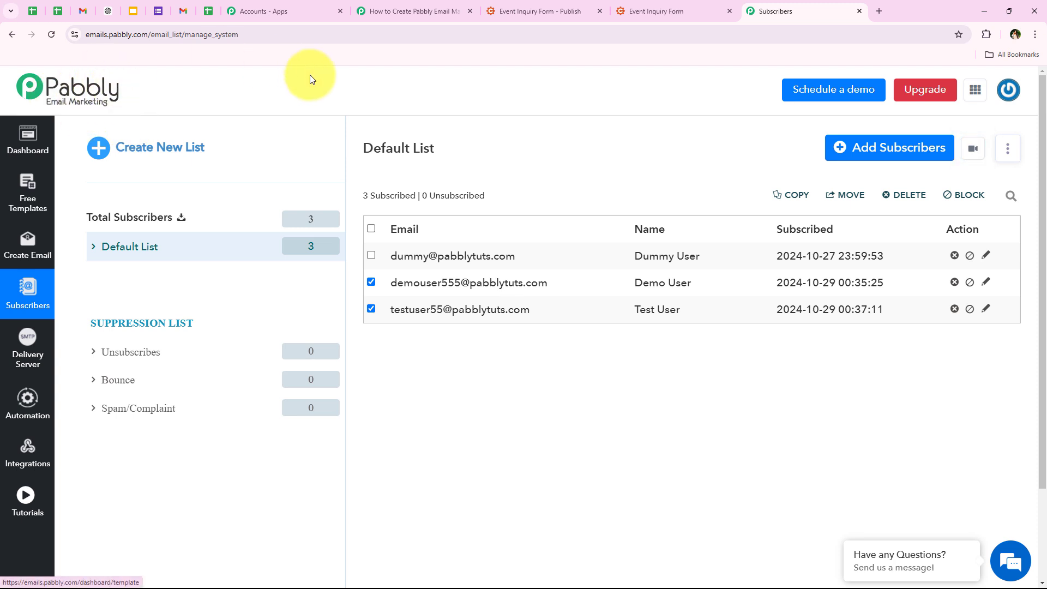
left_click(436, 7)
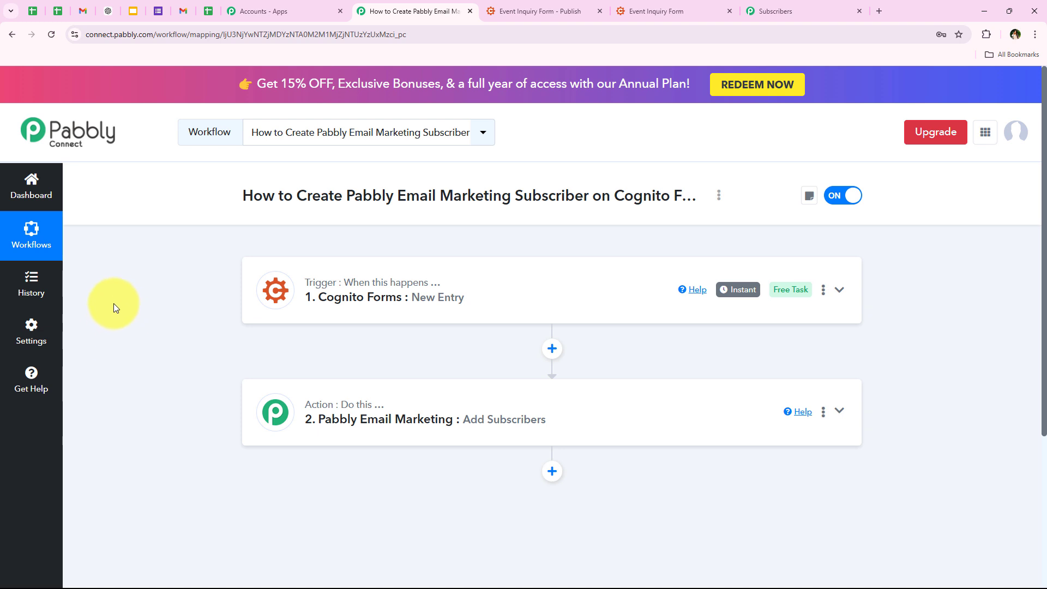